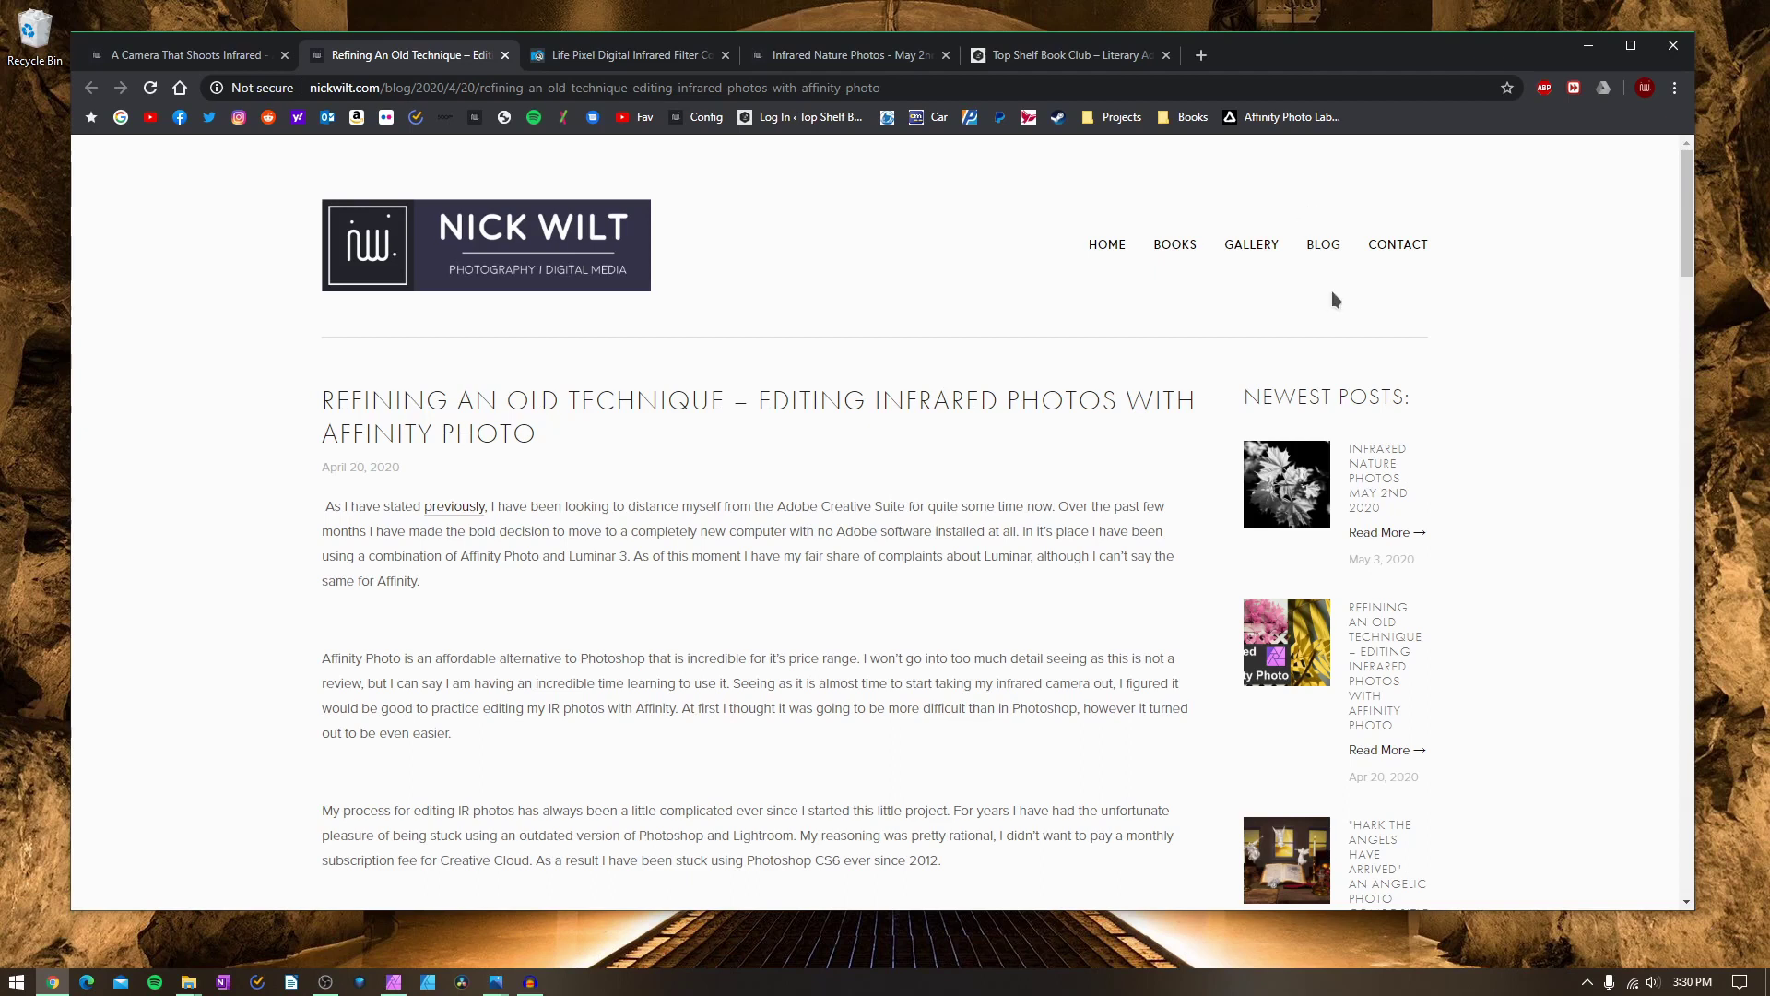
Compare the white and red lilac photos side by side in Photos, then show the desktop
{"action": "mouse_move", "coordinate": [495, 981]}
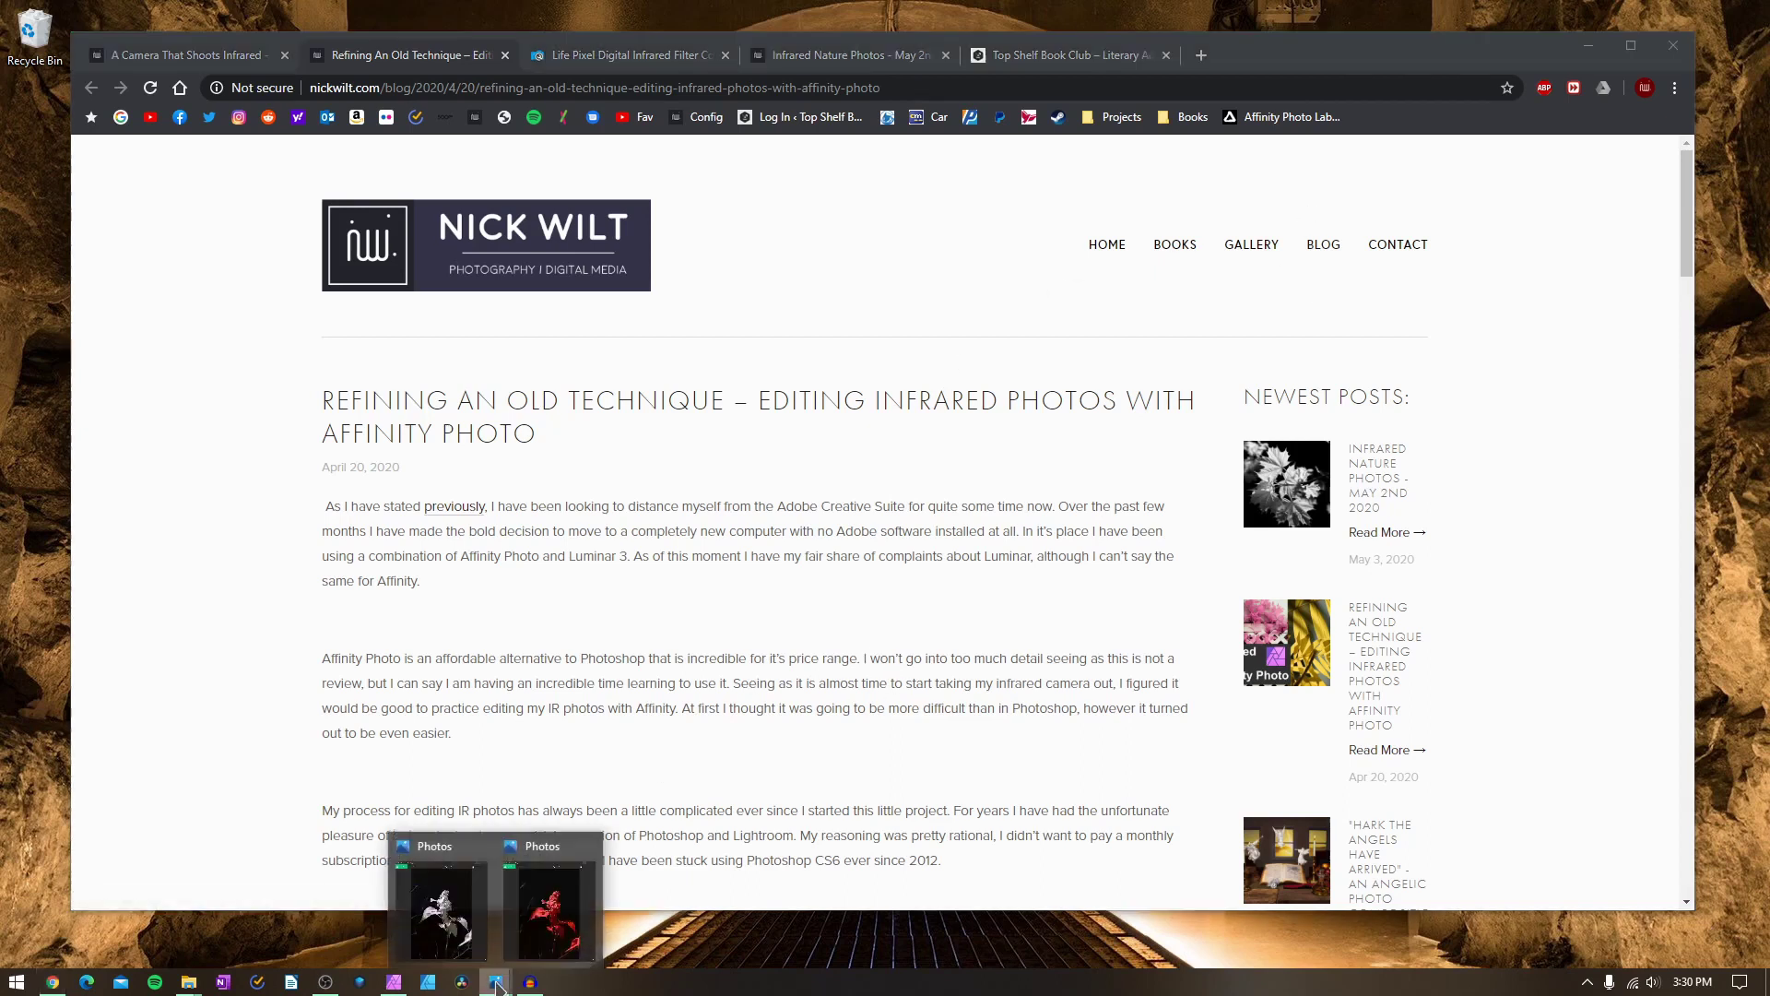
{"action": "left_click", "coordinate": [473, 941]}
{"action": "left_click", "coordinate": [541, 918]}
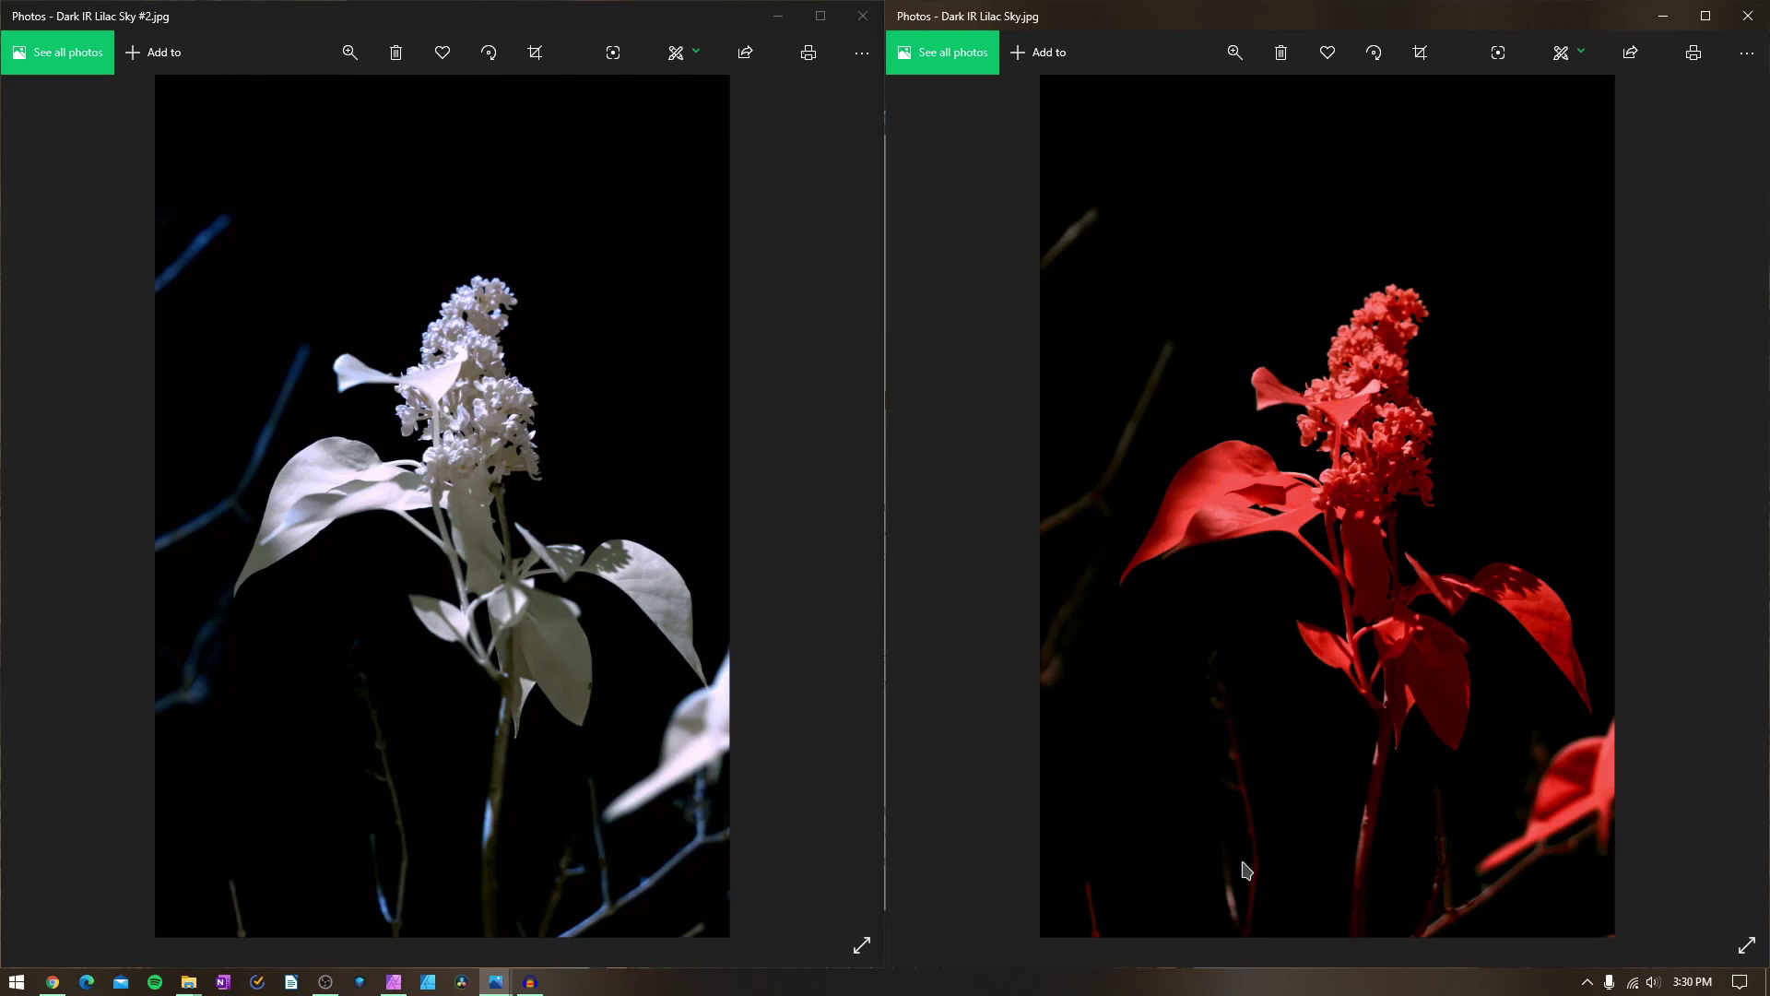
{"action": "left_click", "coordinate": [1765, 982]}
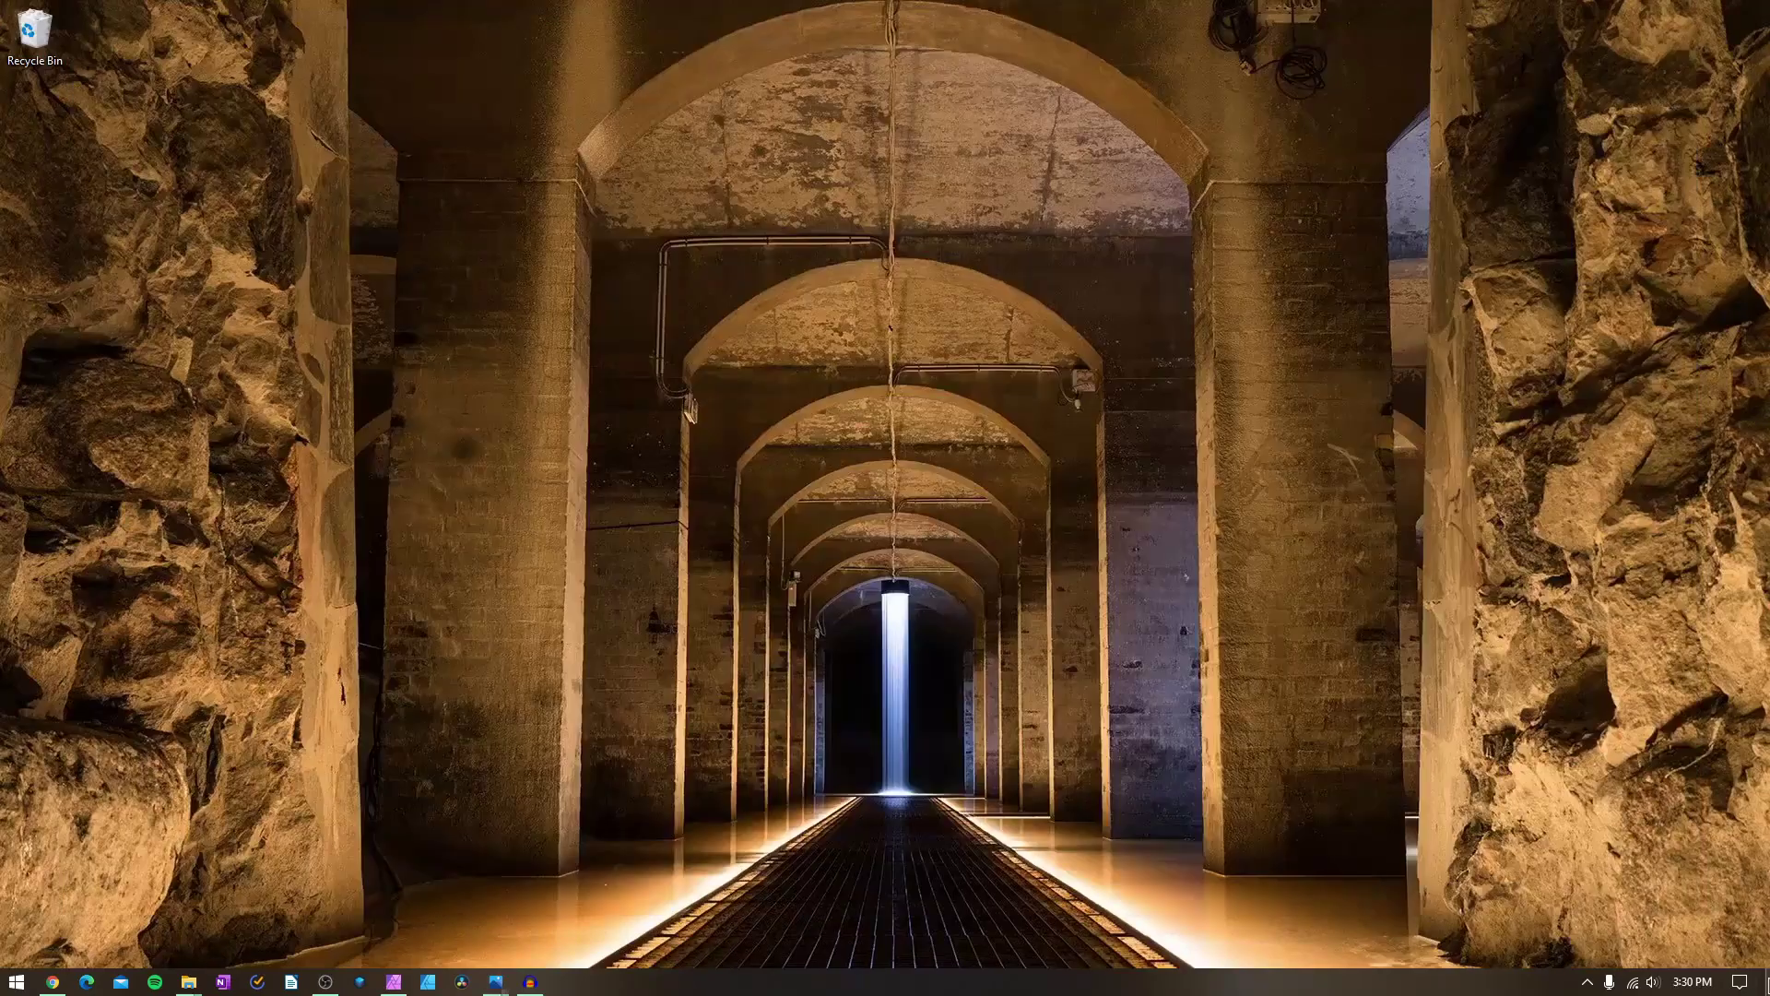
Bring the Chrome blog post on editing infrared photos back up and scroll through it
{"action": "left_click", "coordinate": [52, 982]}
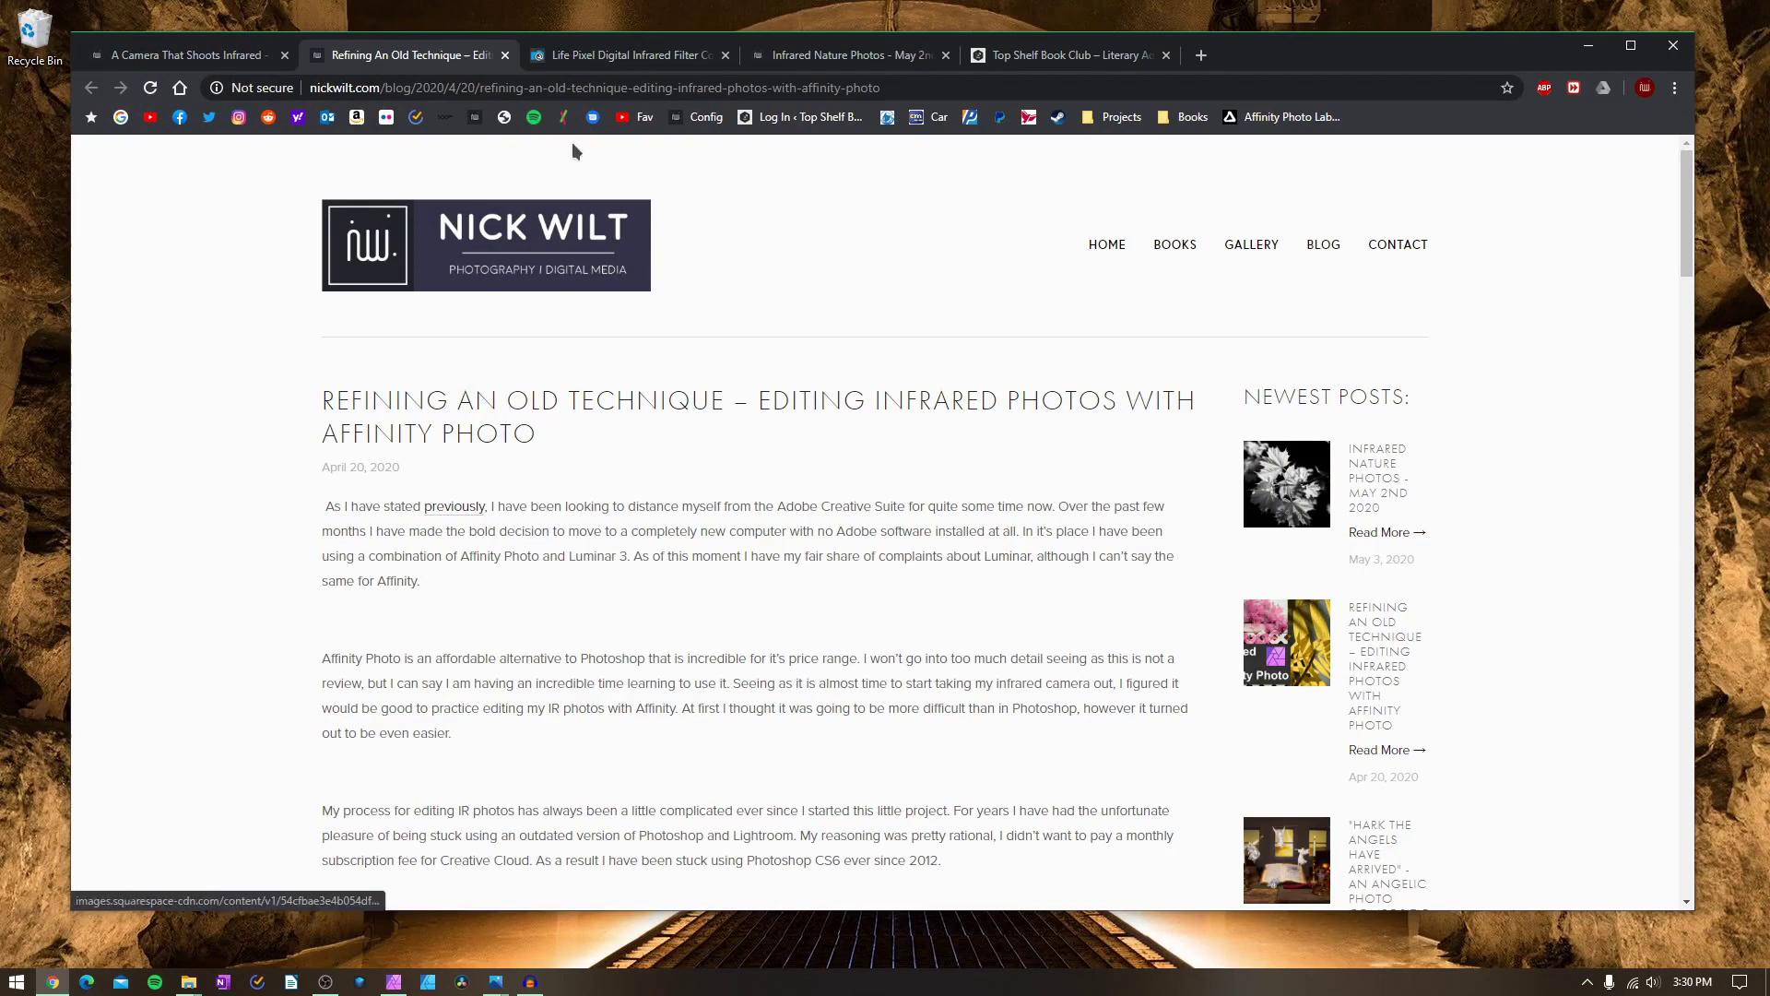
{"action": "left_click", "coordinate": [581, 65]}
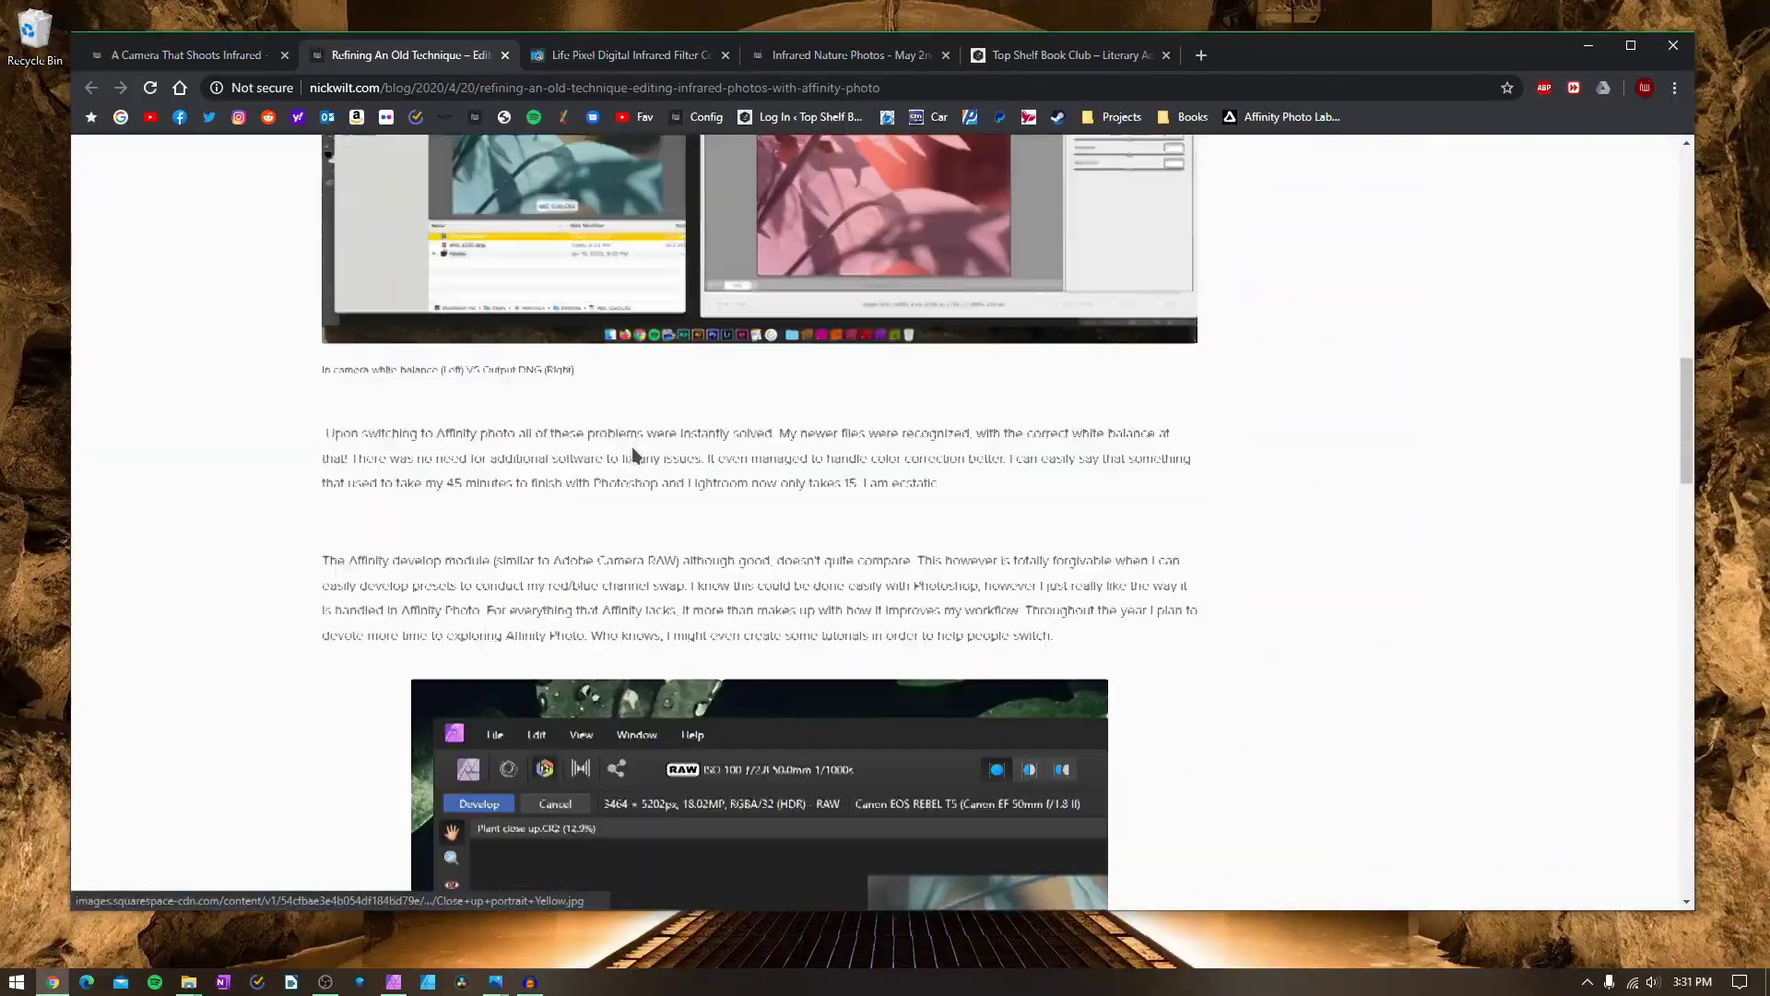
{"action": "scroll", "coordinate": [633, 447], "scroll_direction": "up", "scroll_amount": 1}
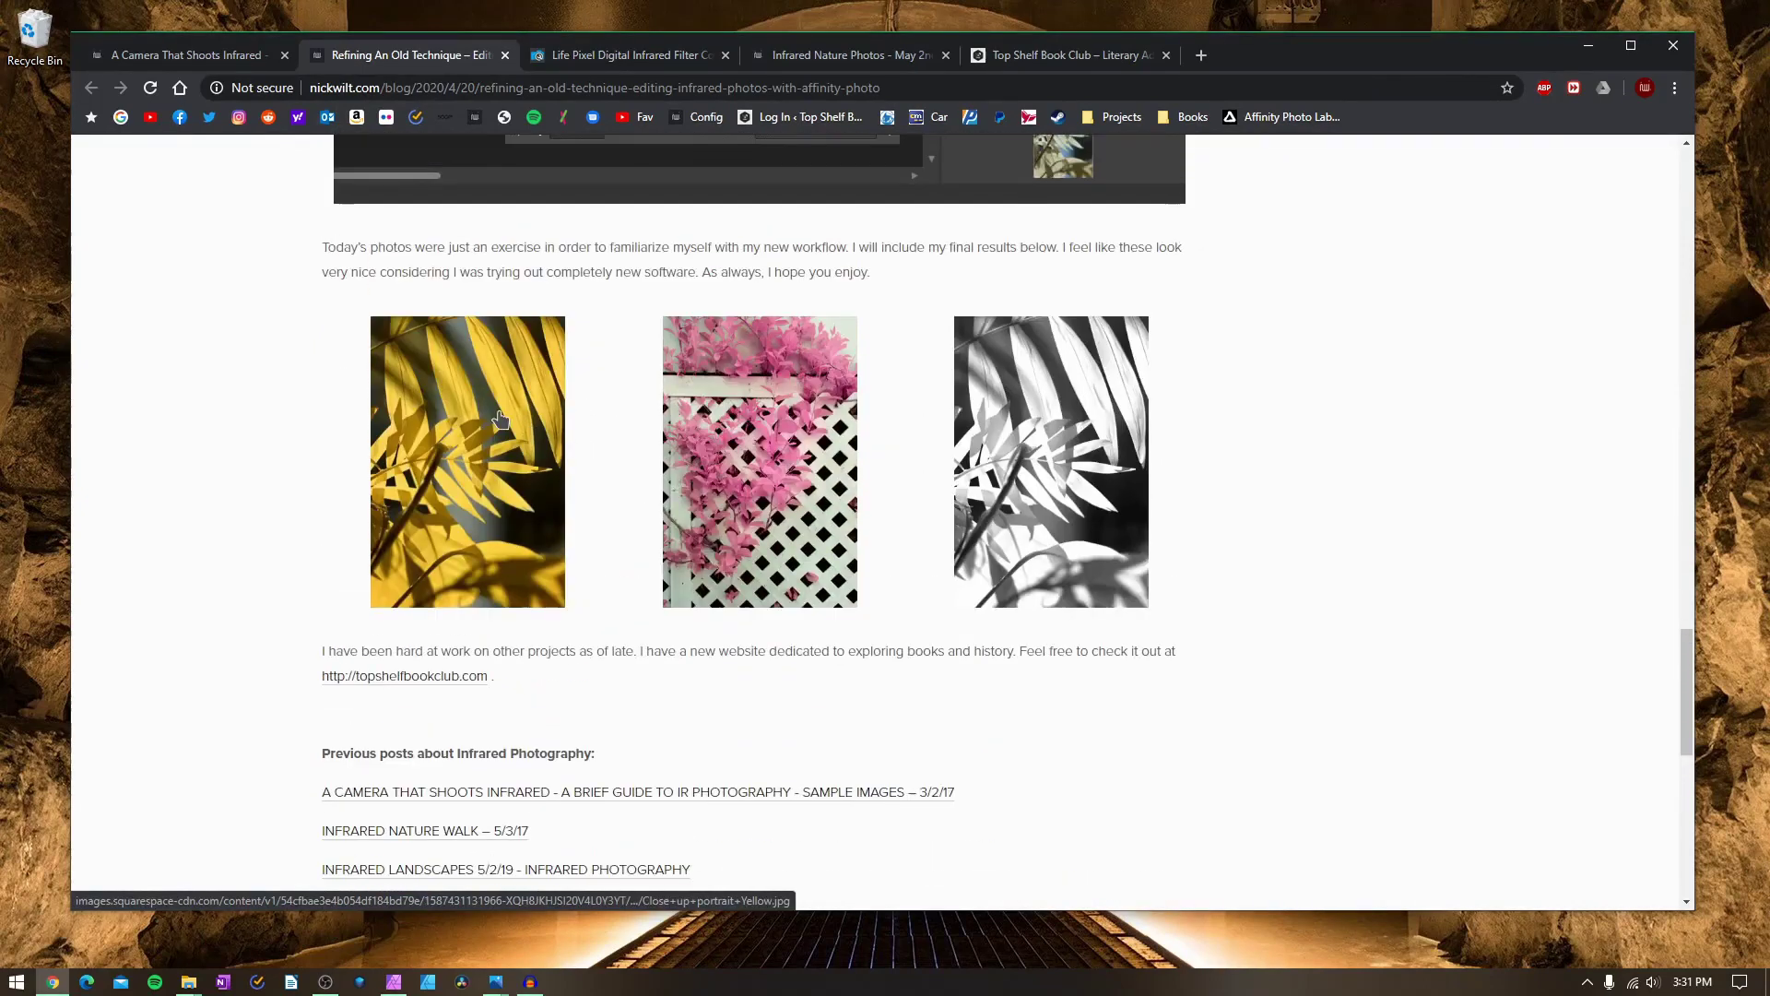
View the yellow leaf, pink lattice and grey palm photos enlarged, then scroll back to the white-balance screenshot
{"action": "left_click", "coordinate": [506, 406]}
{"action": "left_click", "coordinate": [1643, 525]}
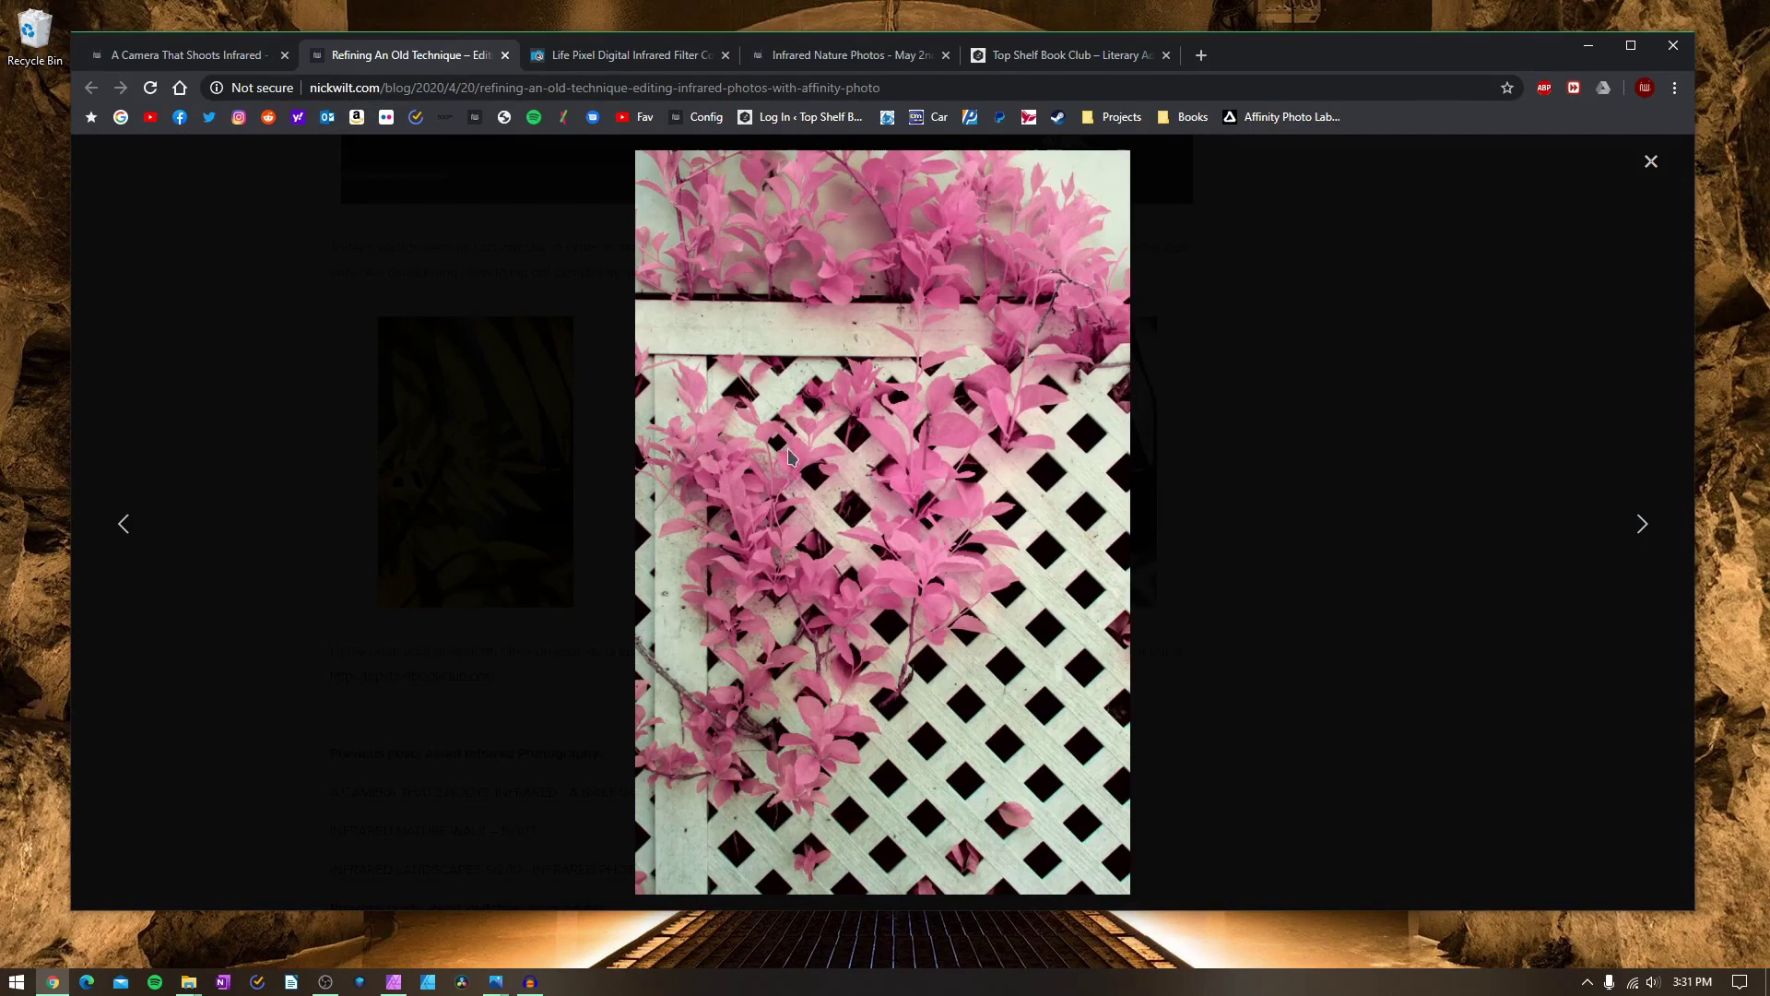
{"action": "left_click", "coordinate": [1644, 522]}
{"action": "left_click", "coordinate": [1650, 162]}
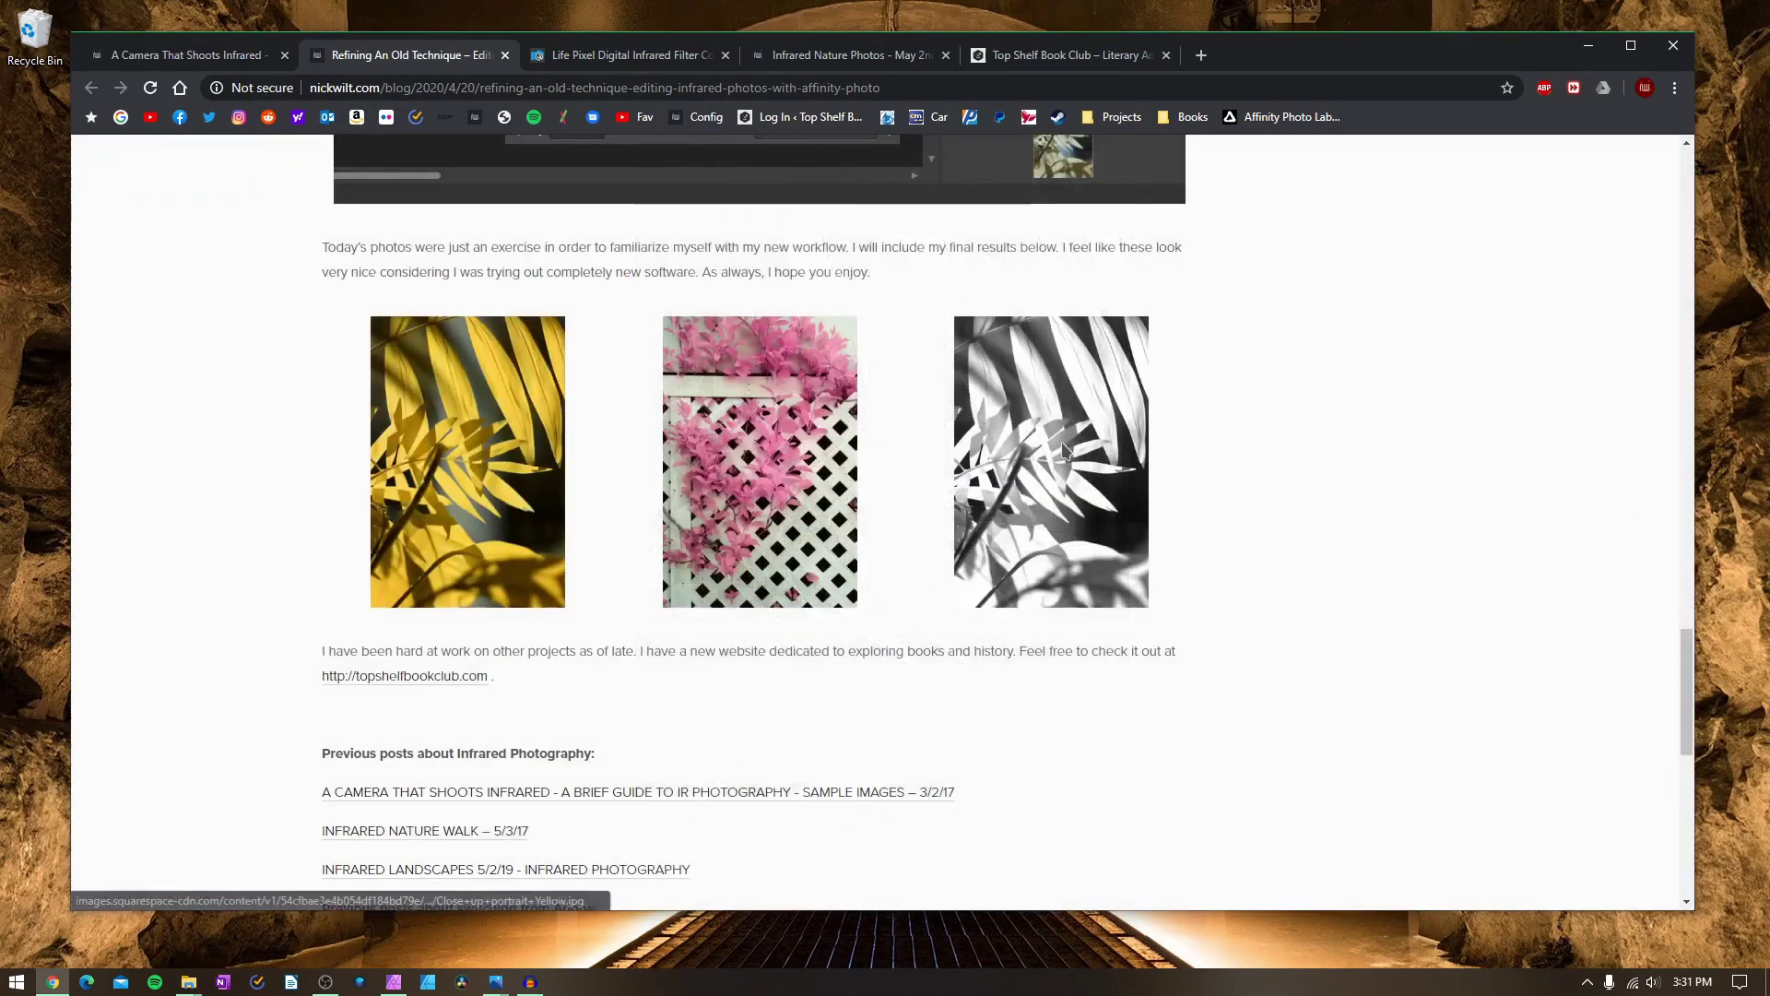
{"action": "scroll", "coordinate": [768, 420], "scroll_direction": "up", "scroll_amount": 20}
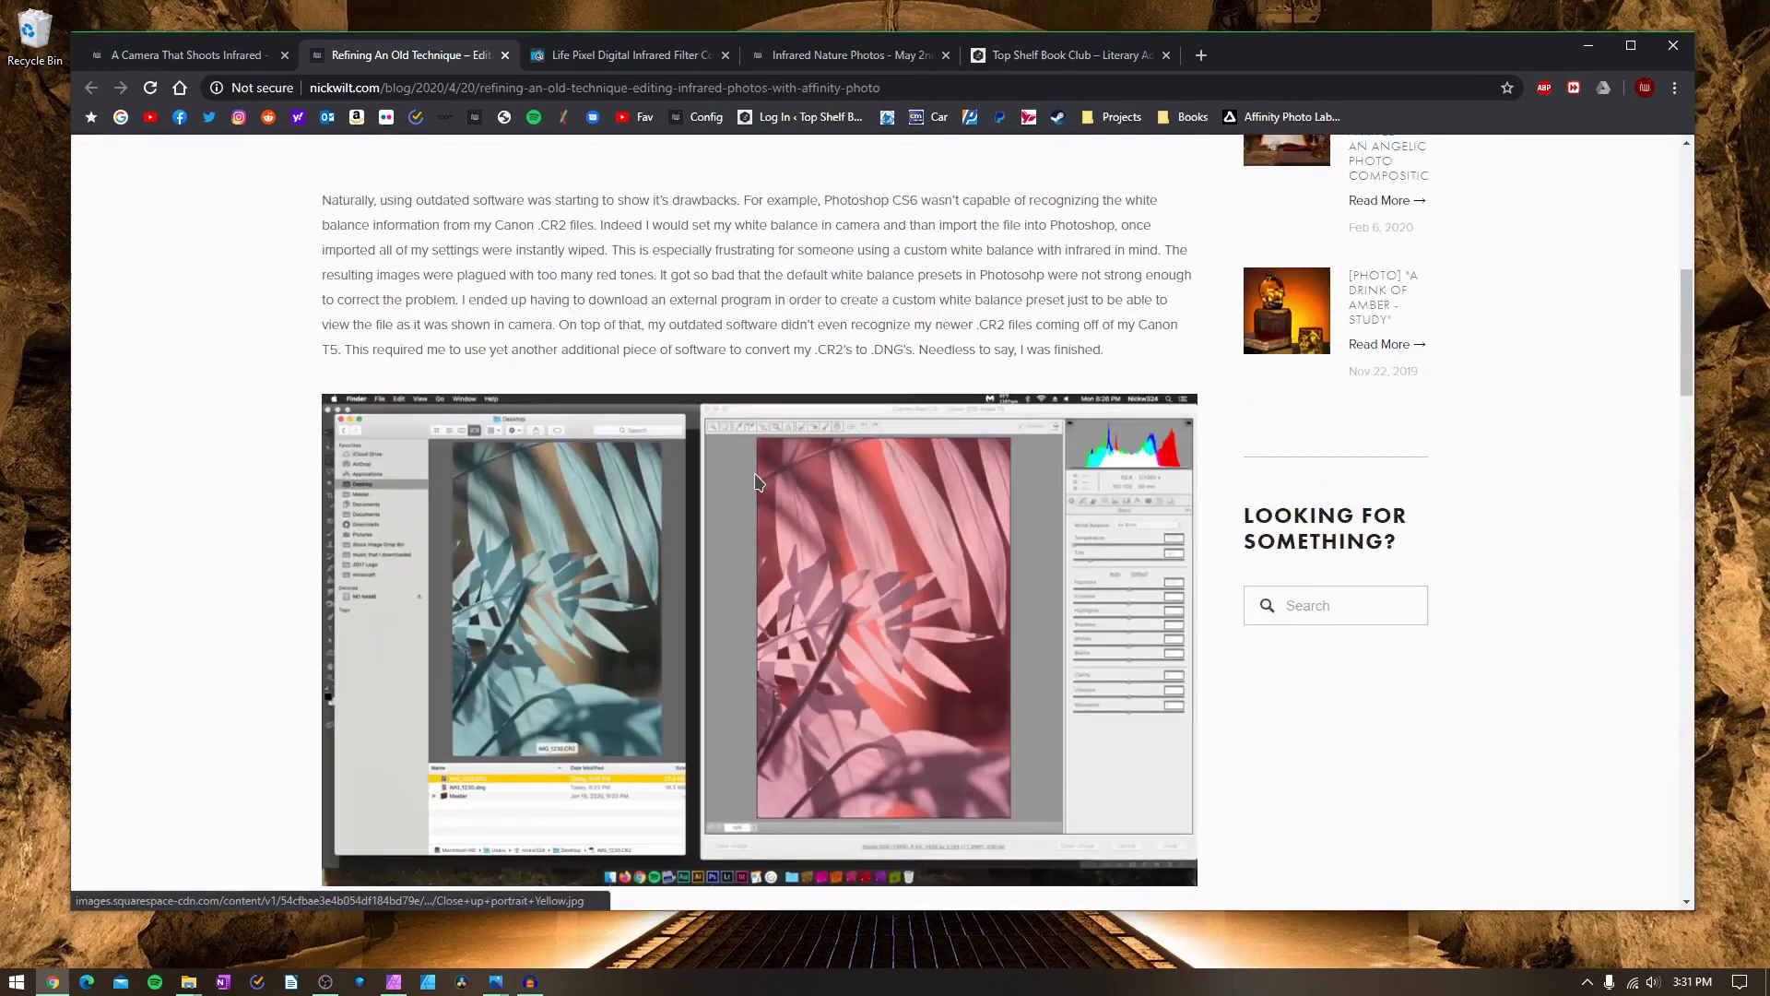
{"action": "scroll", "coordinate": [756, 475], "scroll_direction": "down", "scroll_amount": 7}
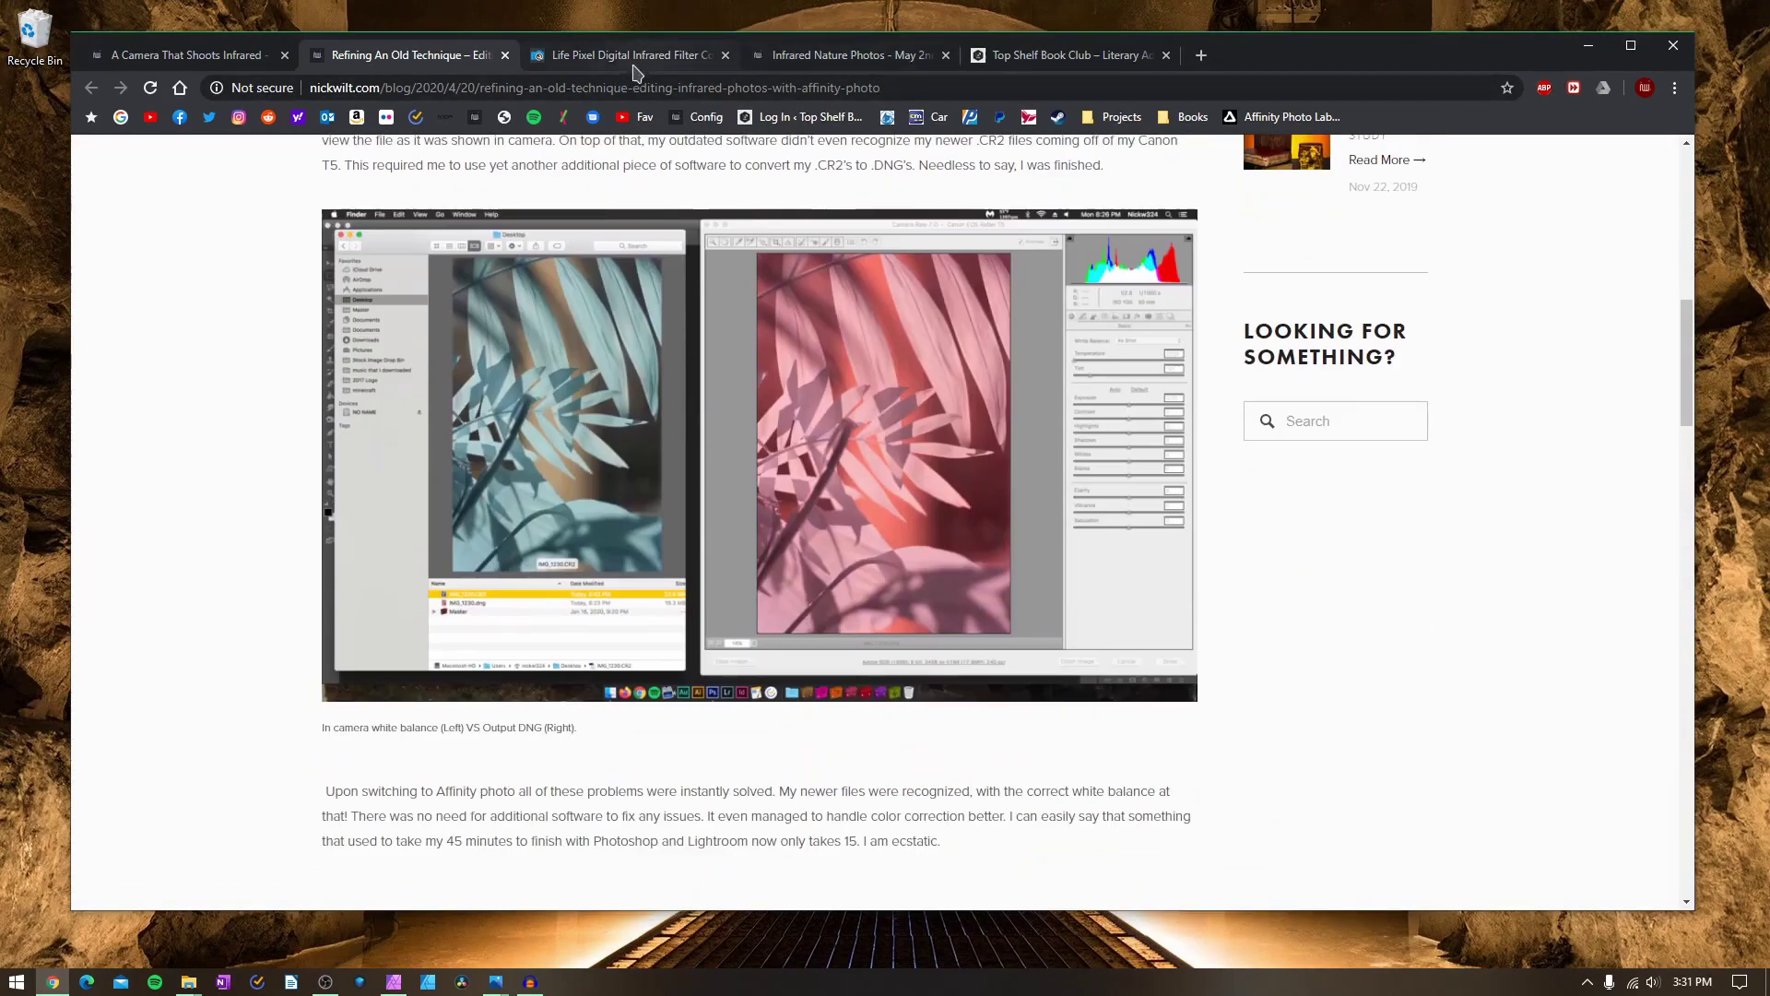
{"action": "scroll", "coordinate": [587, 241], "scroll_direction": "up", "scroll_amount": 5}
{"action": "scroll", "coordinate": [587, 241], "scroll_direction": "up", "scroll_amount": 3}
{"action": "scroll", "coordinate": [587, 234], "scroll_direction": "down", "scroll_amount": 8}
Minimise Chrome and compare the Dark IR Lilac Sky #2.CR2 and Dark IR Lilac Sky.CR2 previews in File Explorer
{"action": "left_click", "coordinate": [1588, 45]}
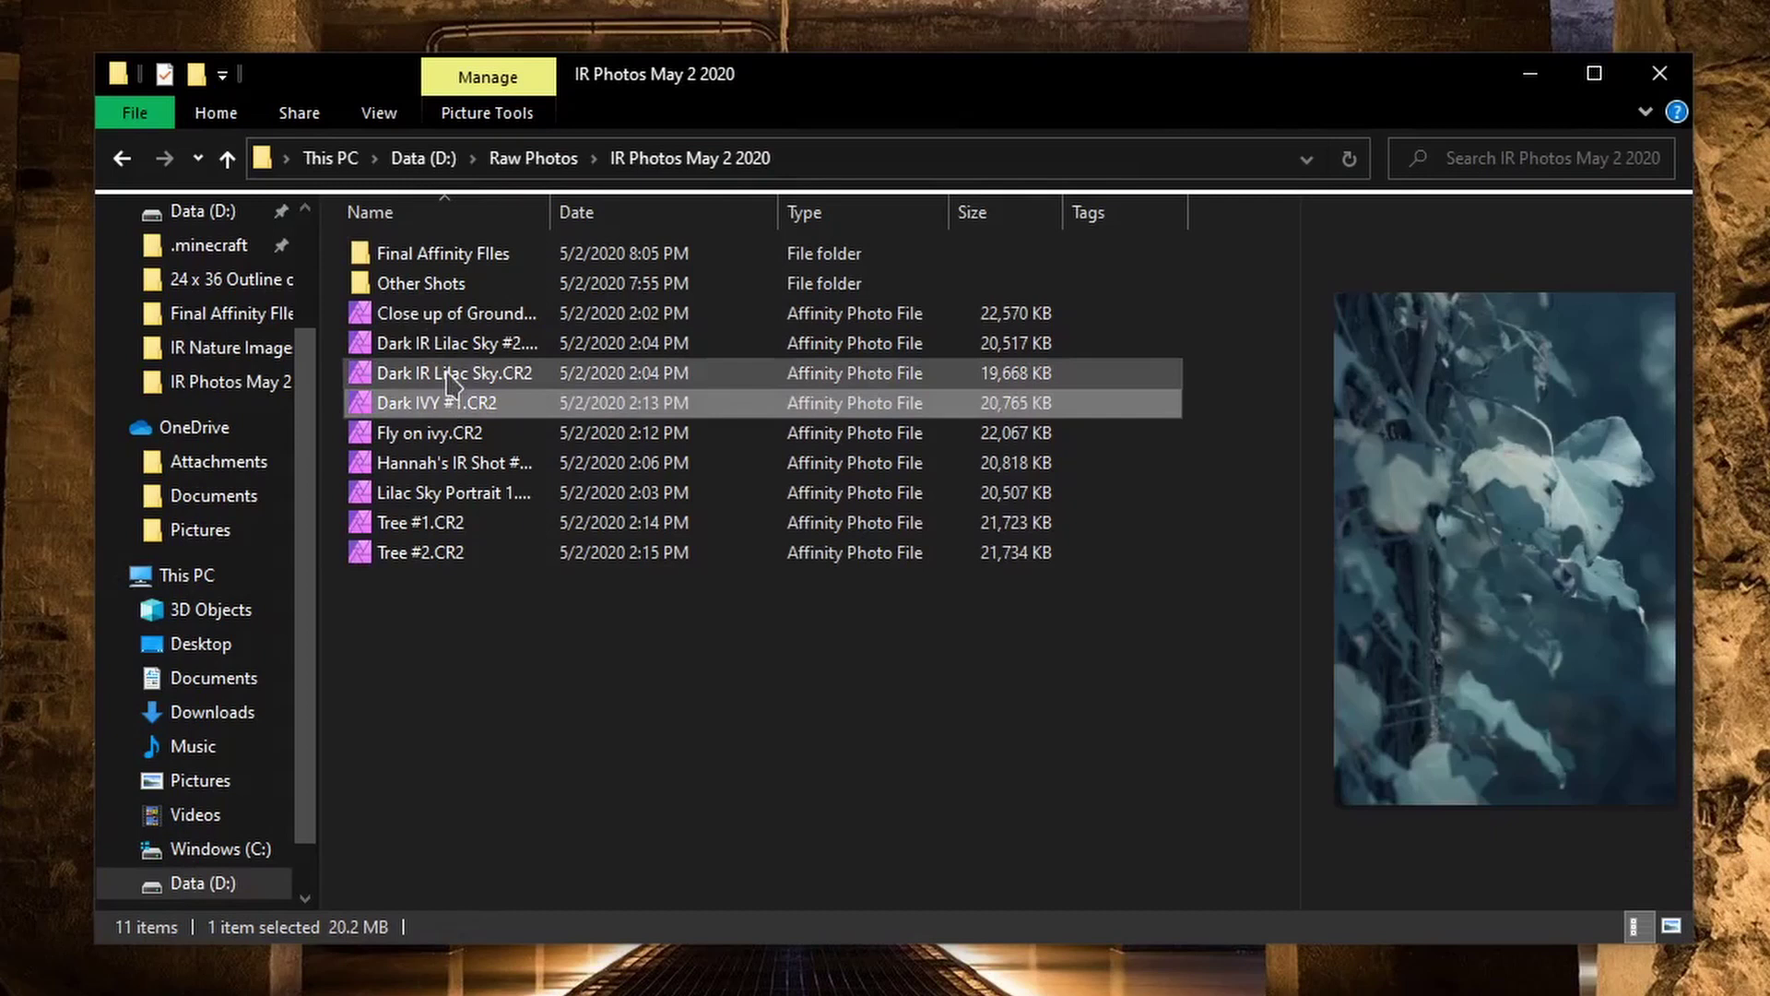
{"action": "left_click", "coordinate": [447, 353]}
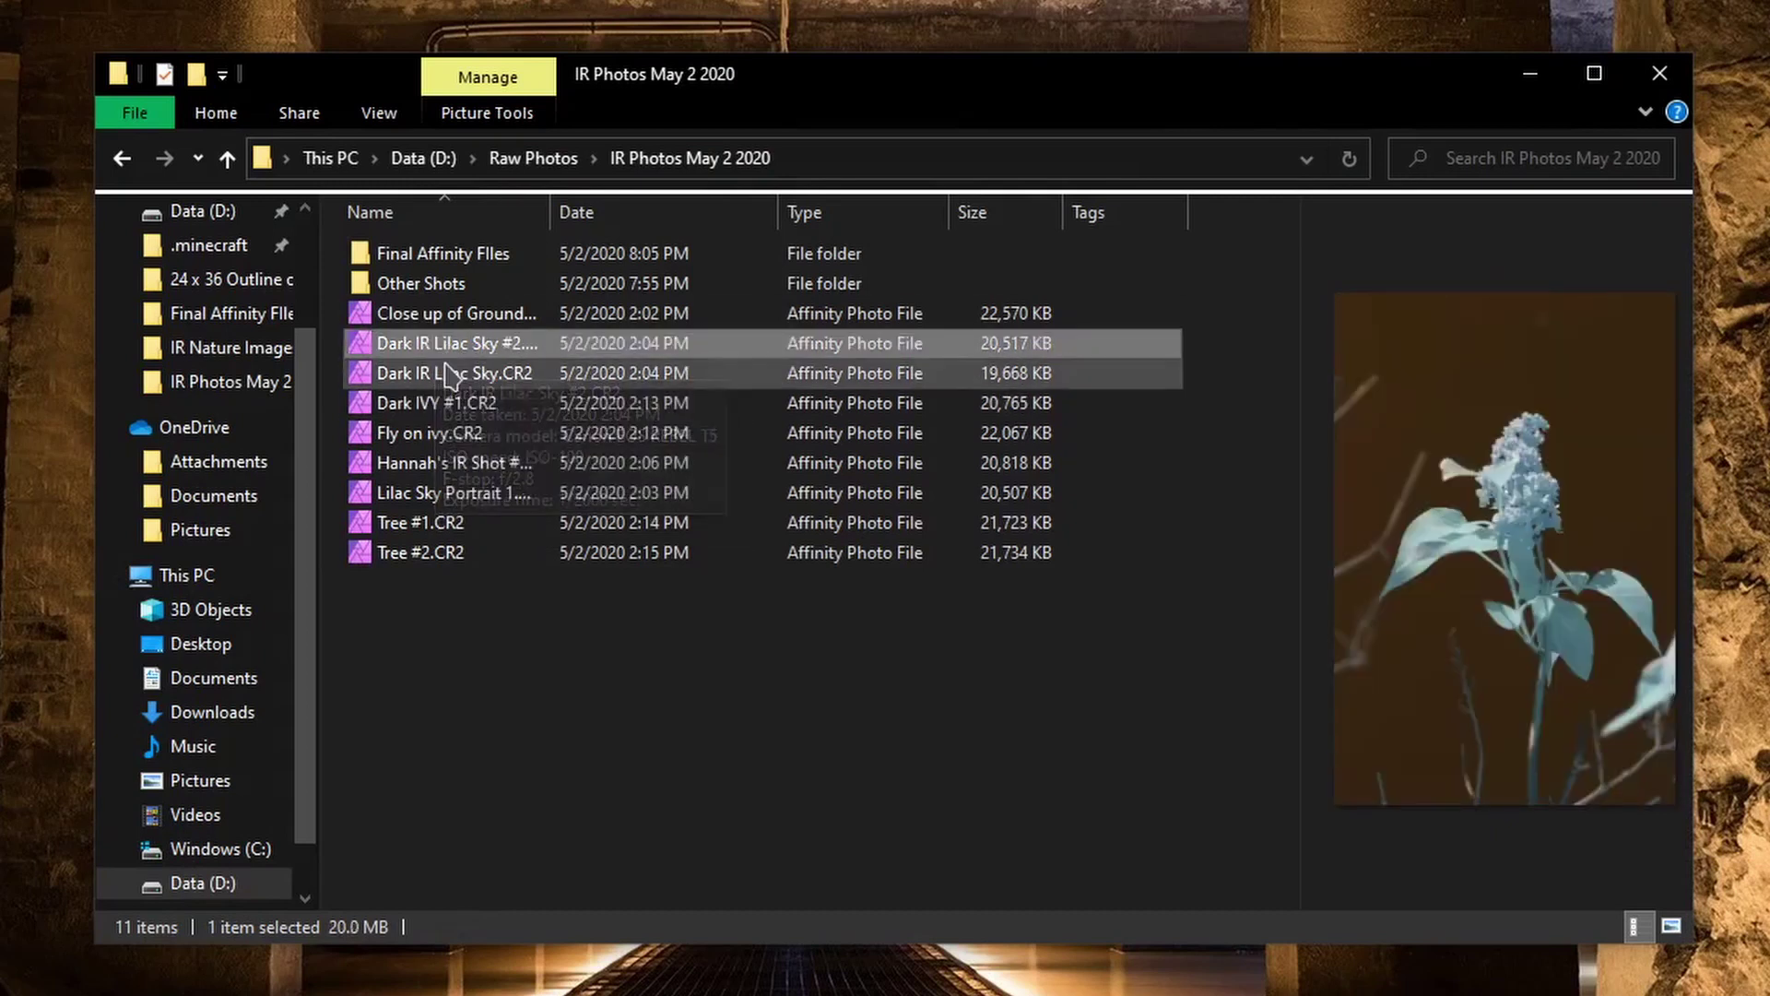
{"action": "left_click", "coordinate": [480, 378]}
{"action": "left_click", "coordinate": [466, 347]}
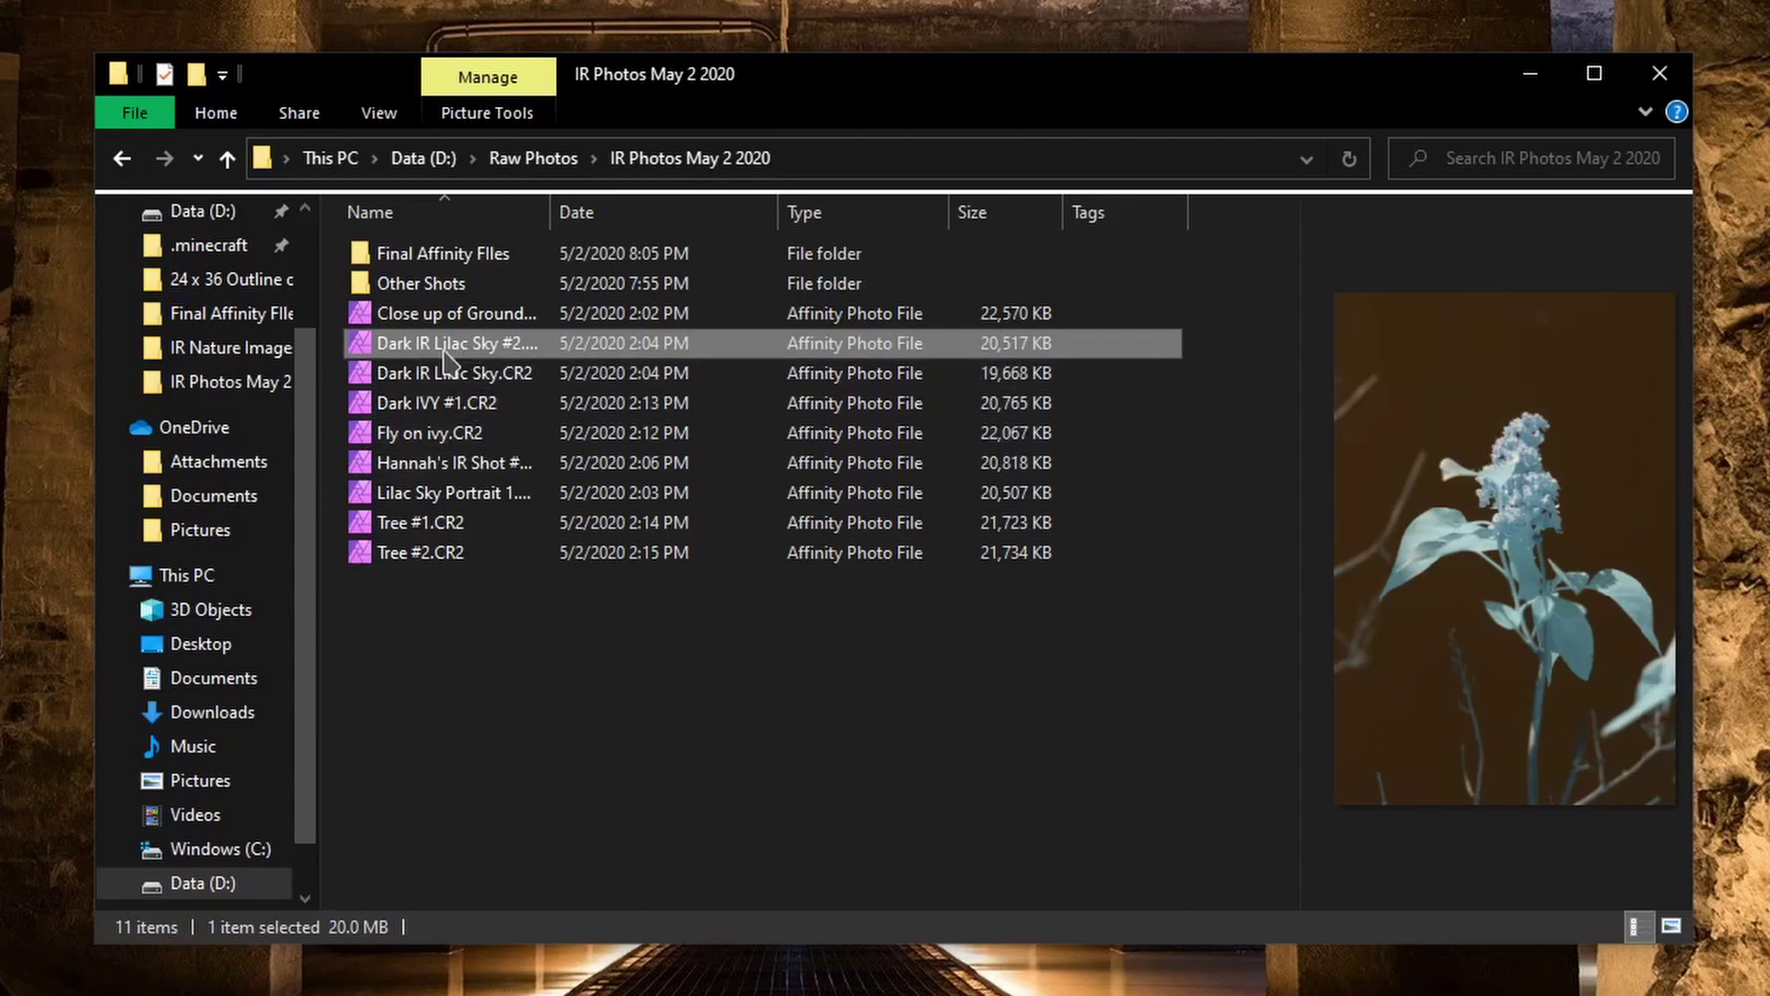
{"action": "left_click", "coordinate": [472, 376]}
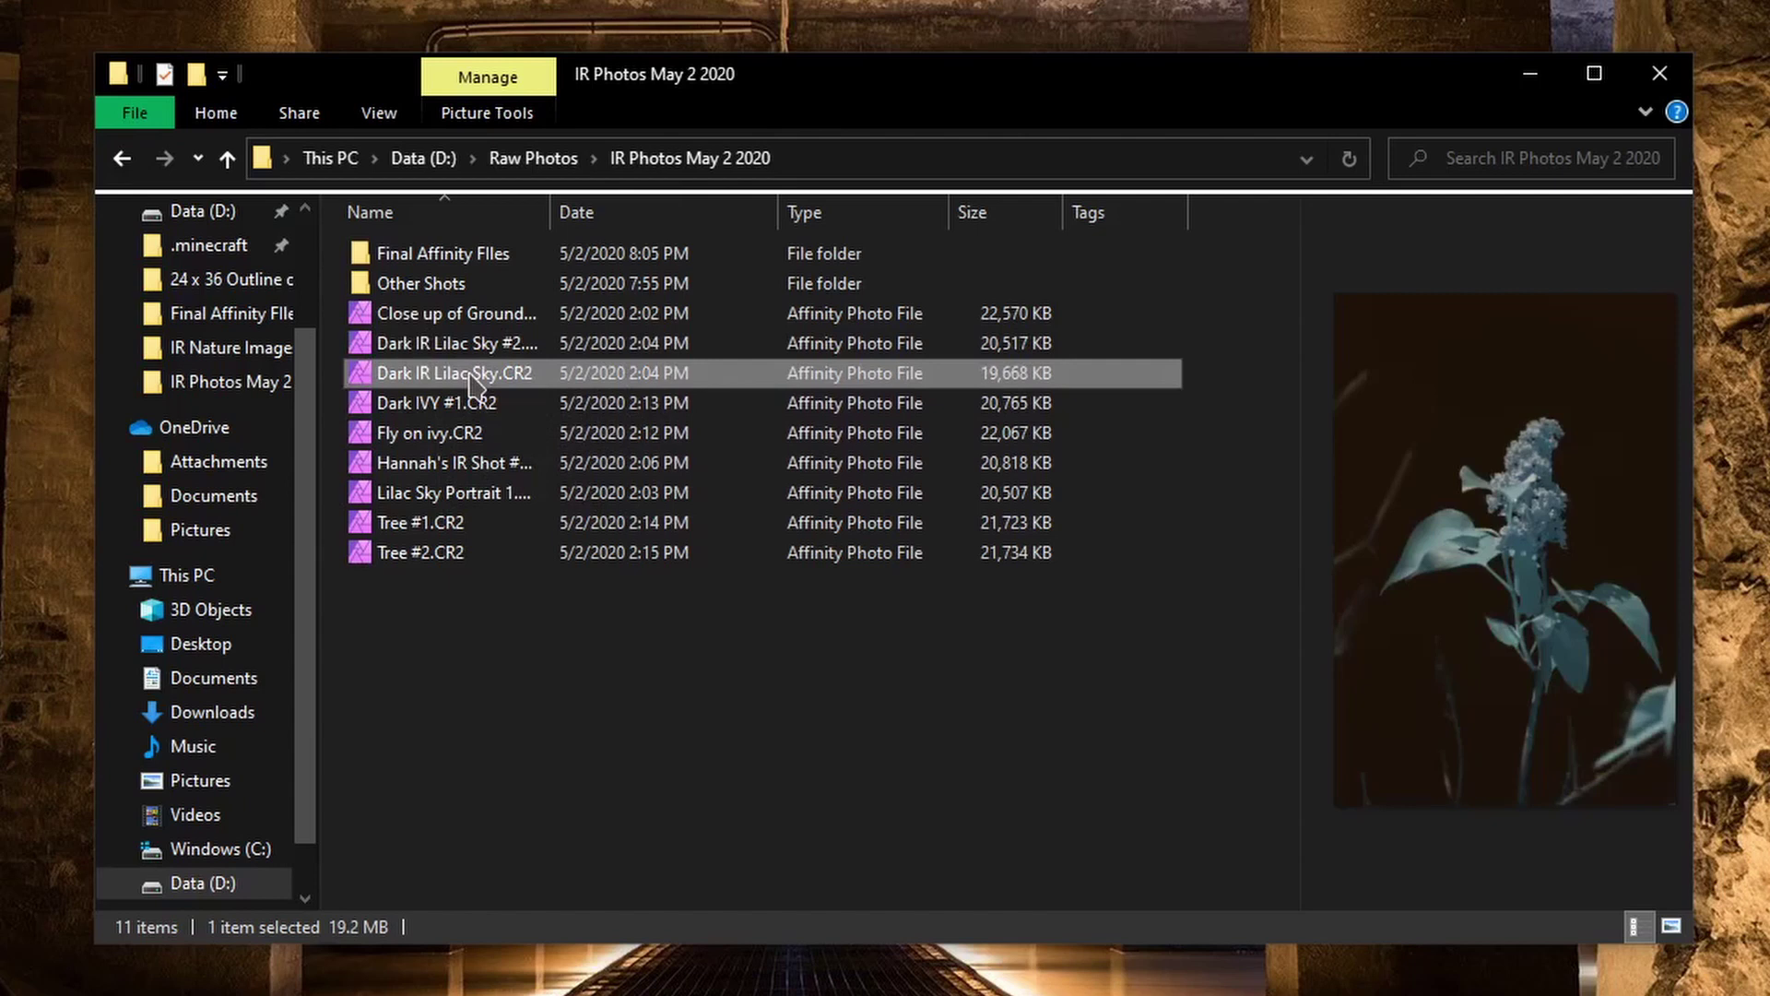
Select Dark IR Lilac Sky #2.CR2 and open it for raw development in Affinity Photo
{"action": "key", "text": "Up"}
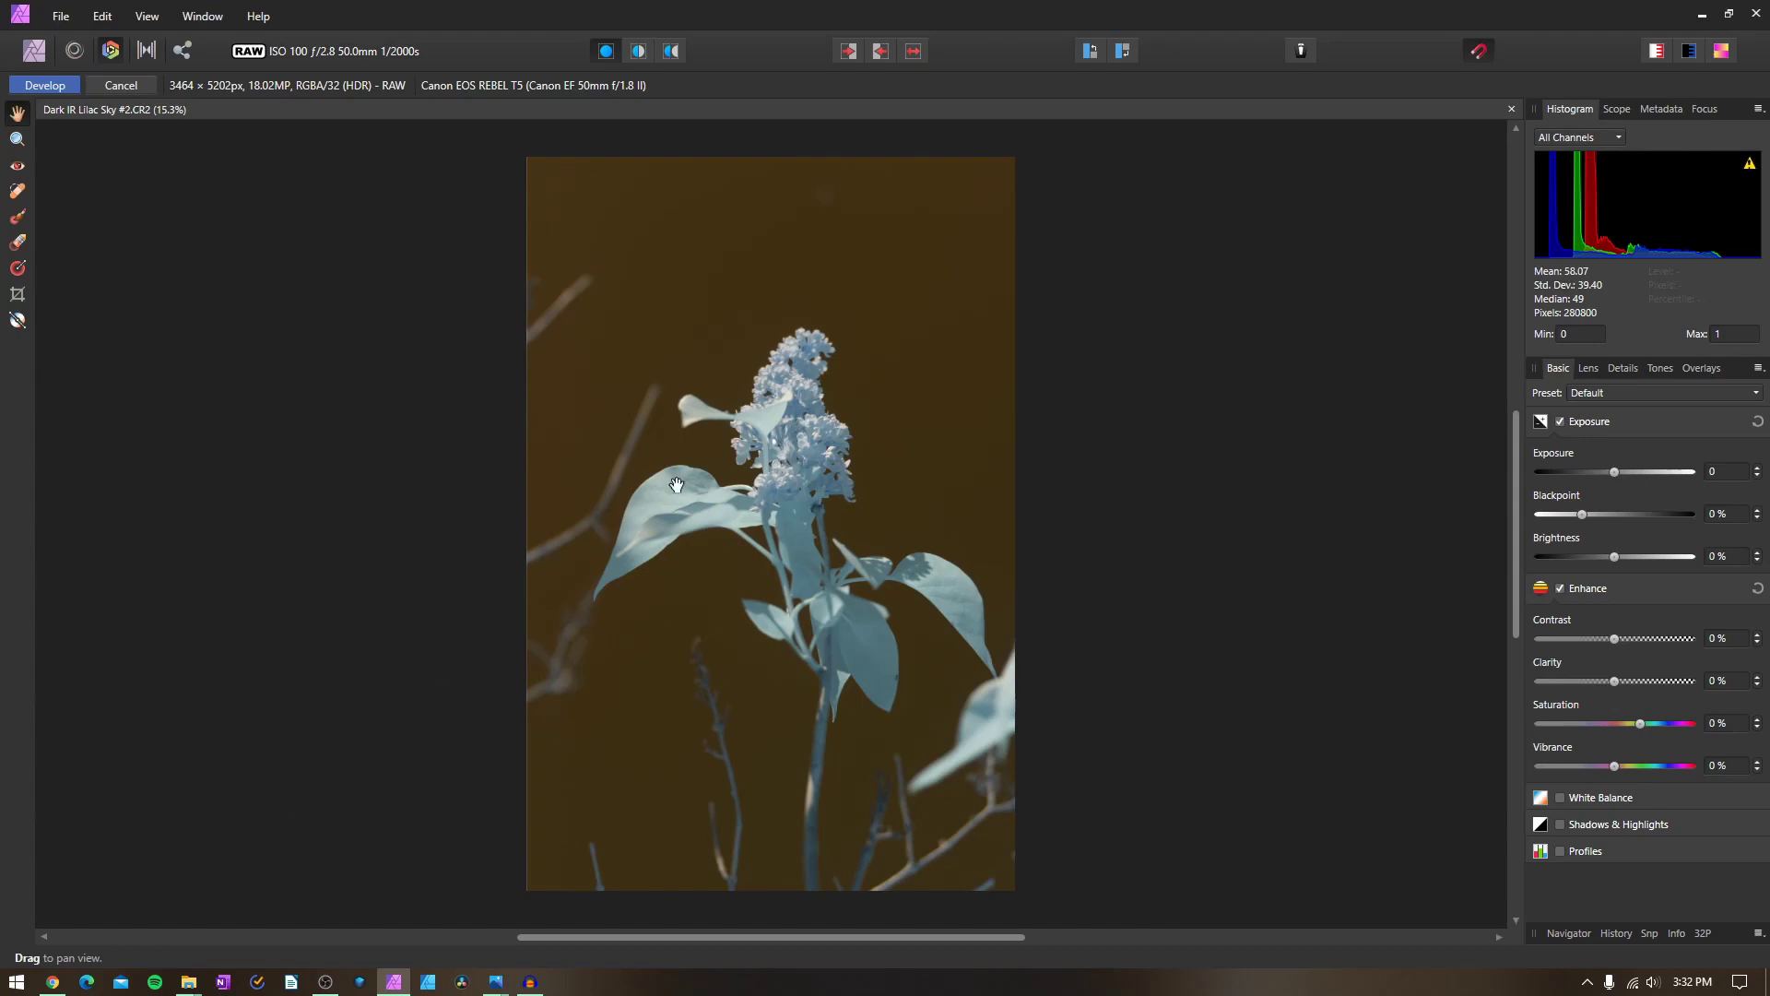
{"action": "left_click", "coordinate": [53, 981]}
Set Exposure to 0.212, Blackpoint to 17%, and Contrast and Clarity to 3%
{"action": "left_click_drag", "start_coordinate": [1619, 476], "coordinate": [1650, 515]}
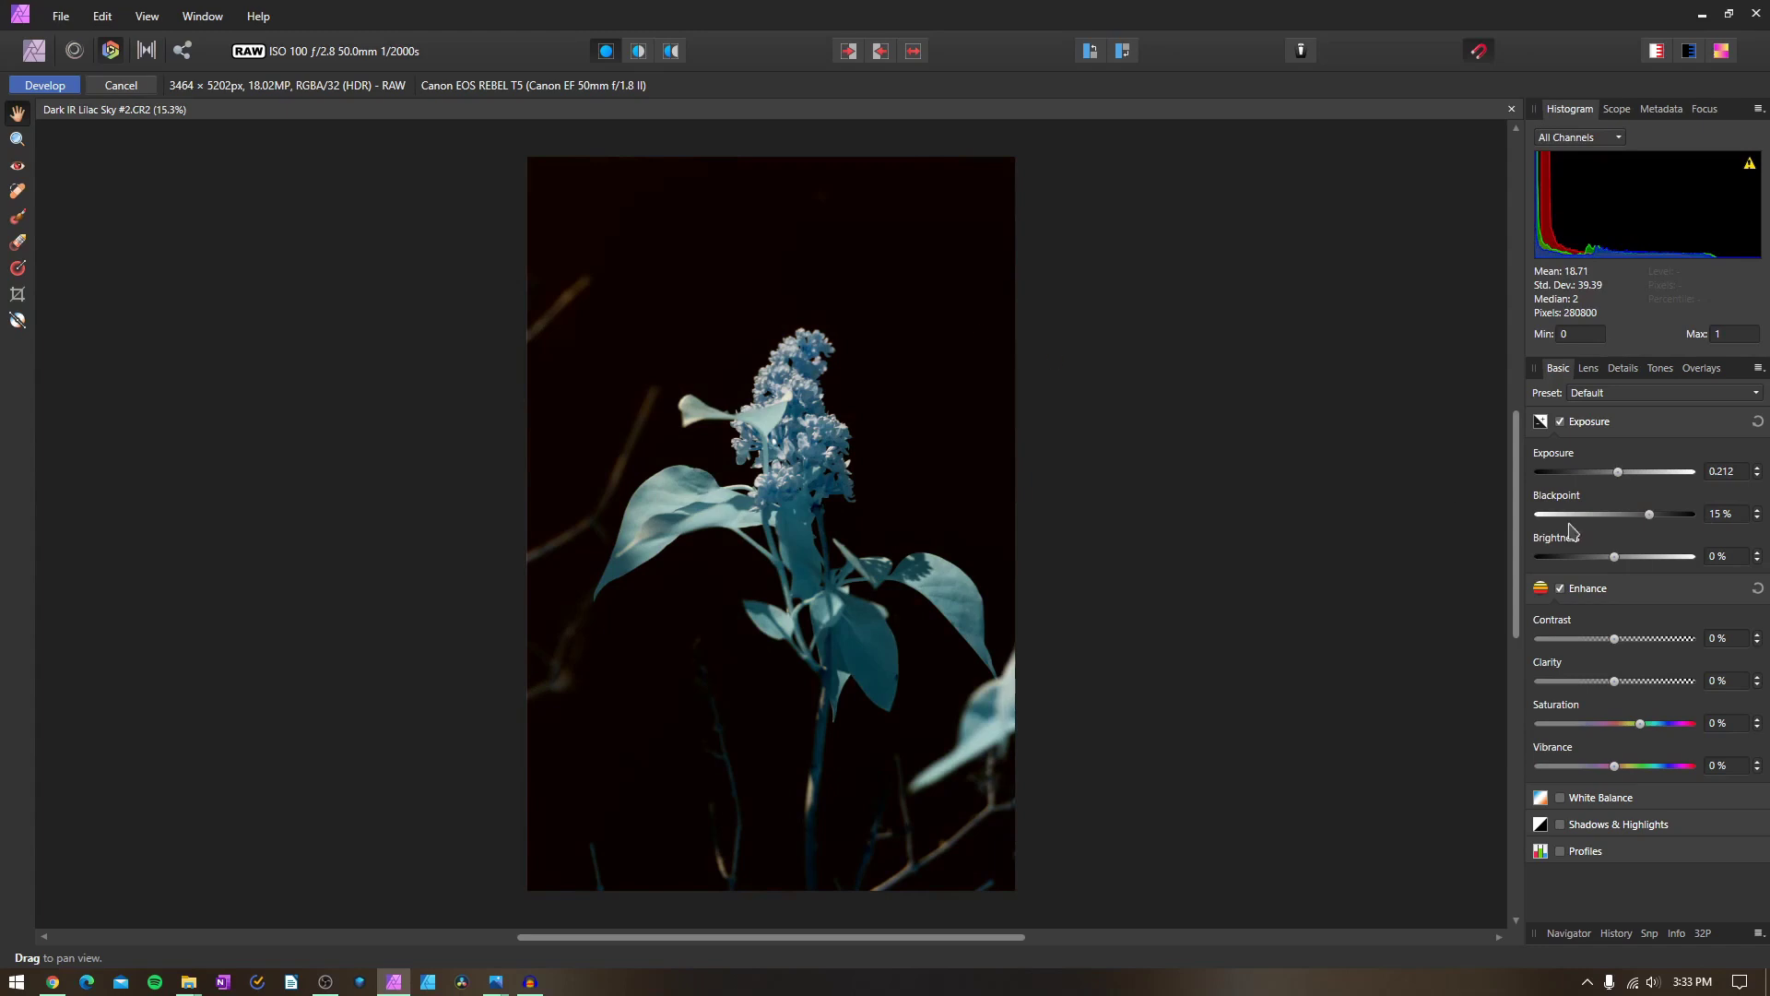
{"action": "left_click_drag", "start_coordinate": [1598, 519], "coordinate": [1629, 559]}
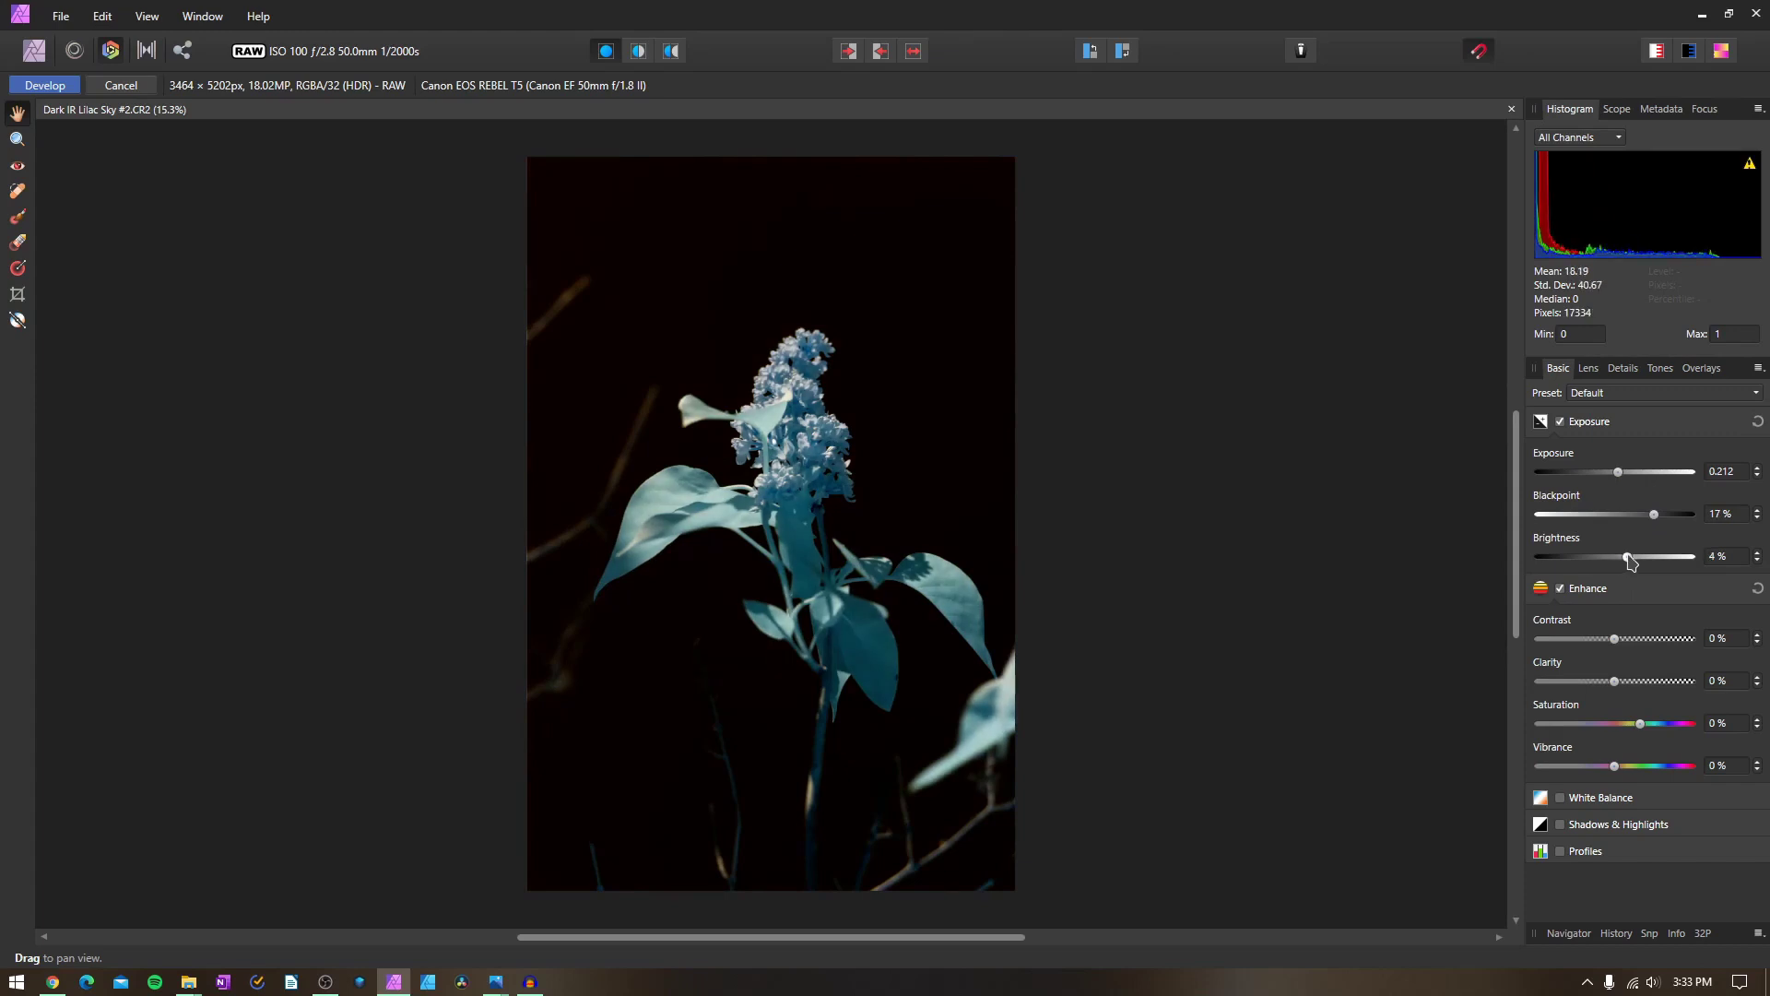
{"action": "left_click", "coordinate": [1758, 634]}
{"action": "left_click", "coordinate": [1757, 676]}
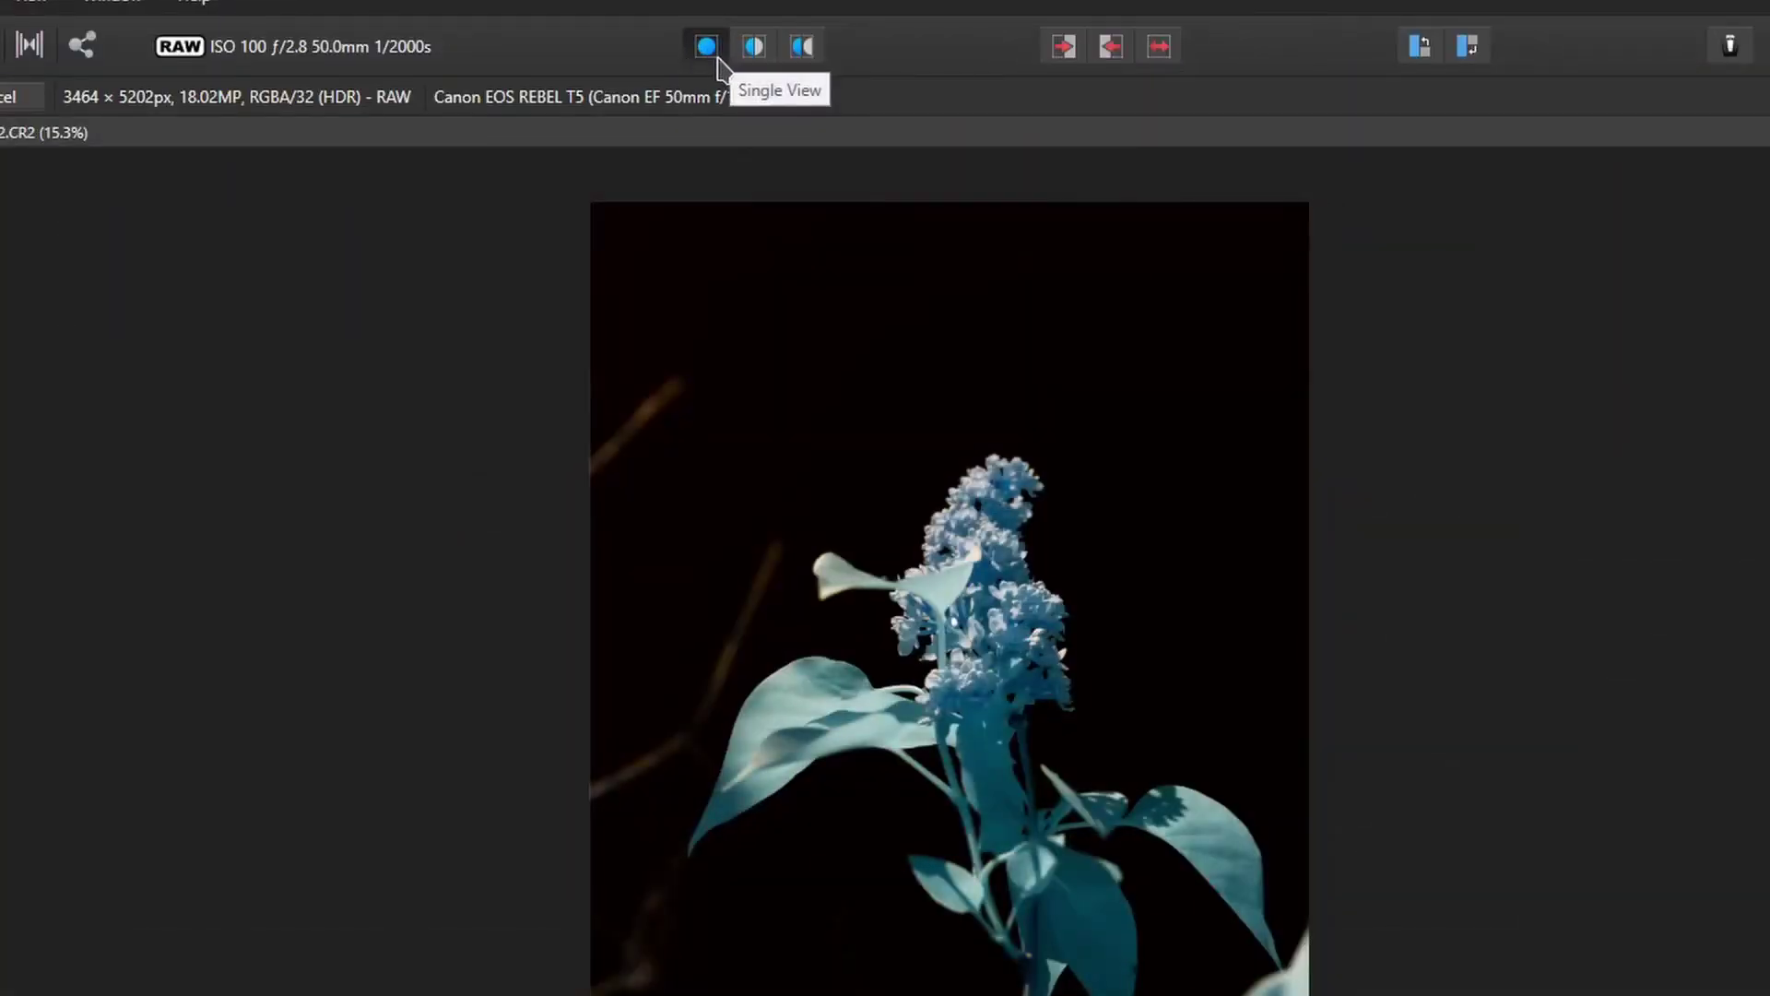
Compare the edit with the original in Split View, moving the divider, then return to Single View
{"action": "left_click", "coordinate": [754, 51]}
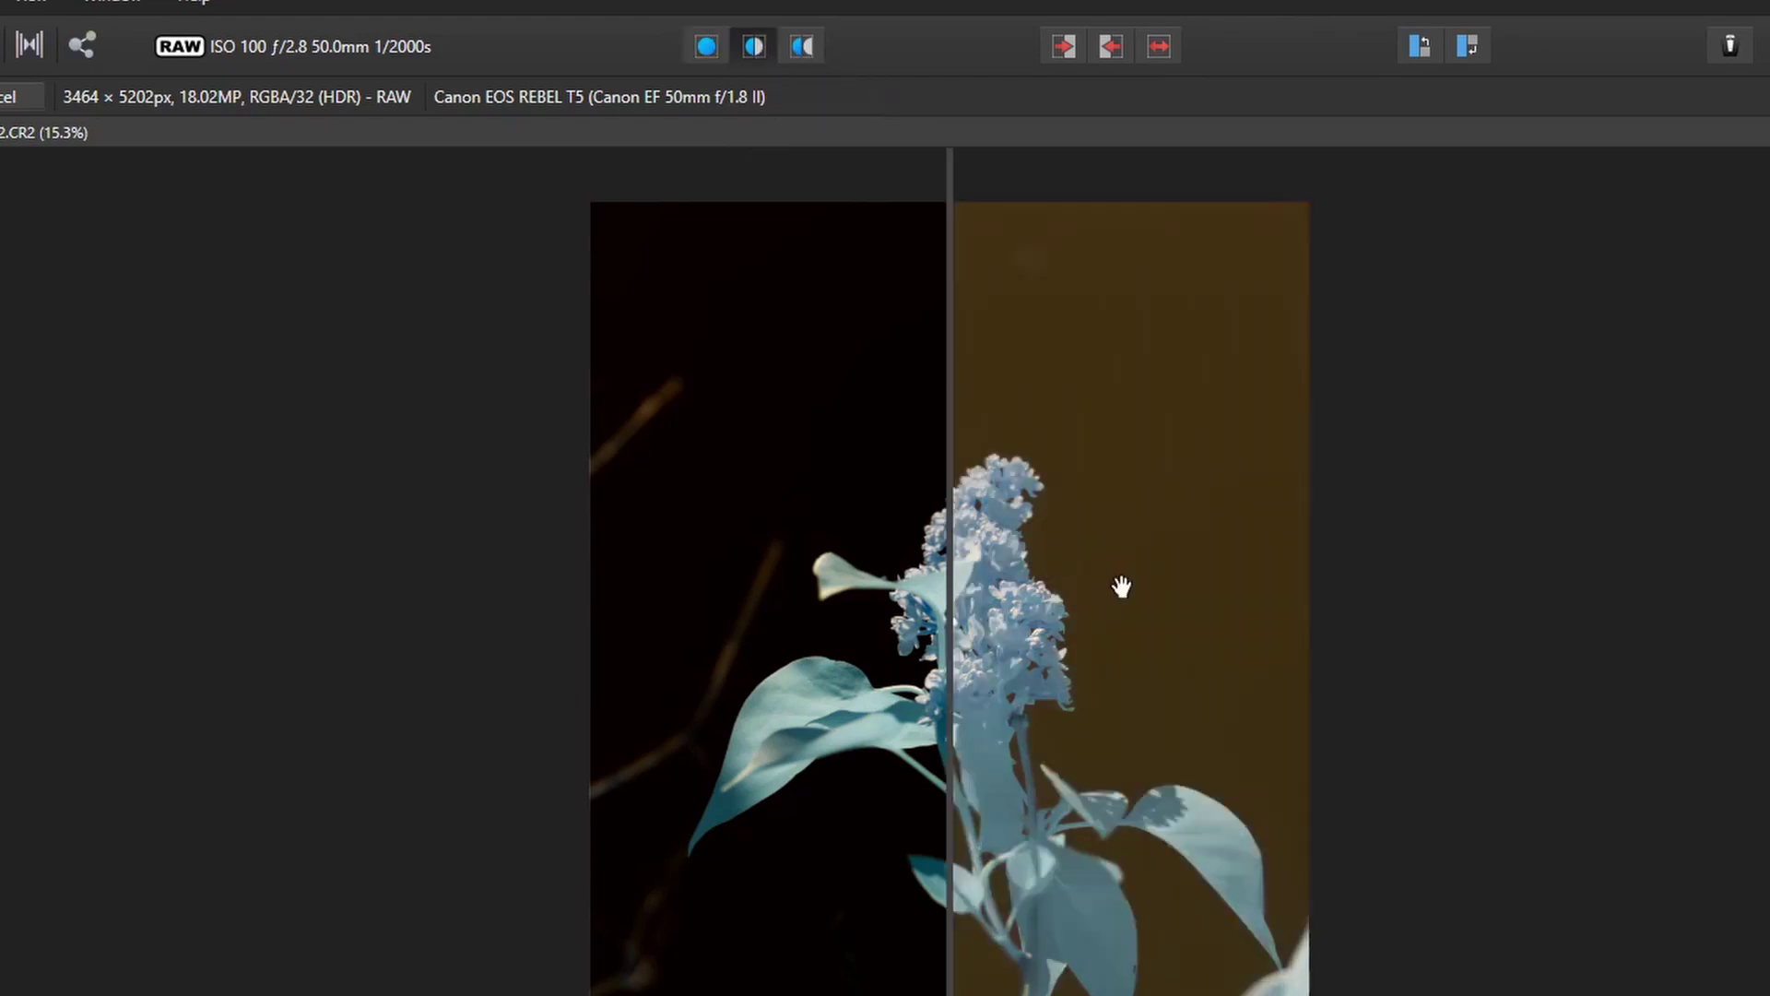
{"action": "left_click_drag", "start_coordinate": [949, 565], "coordinate": [964, 645]}
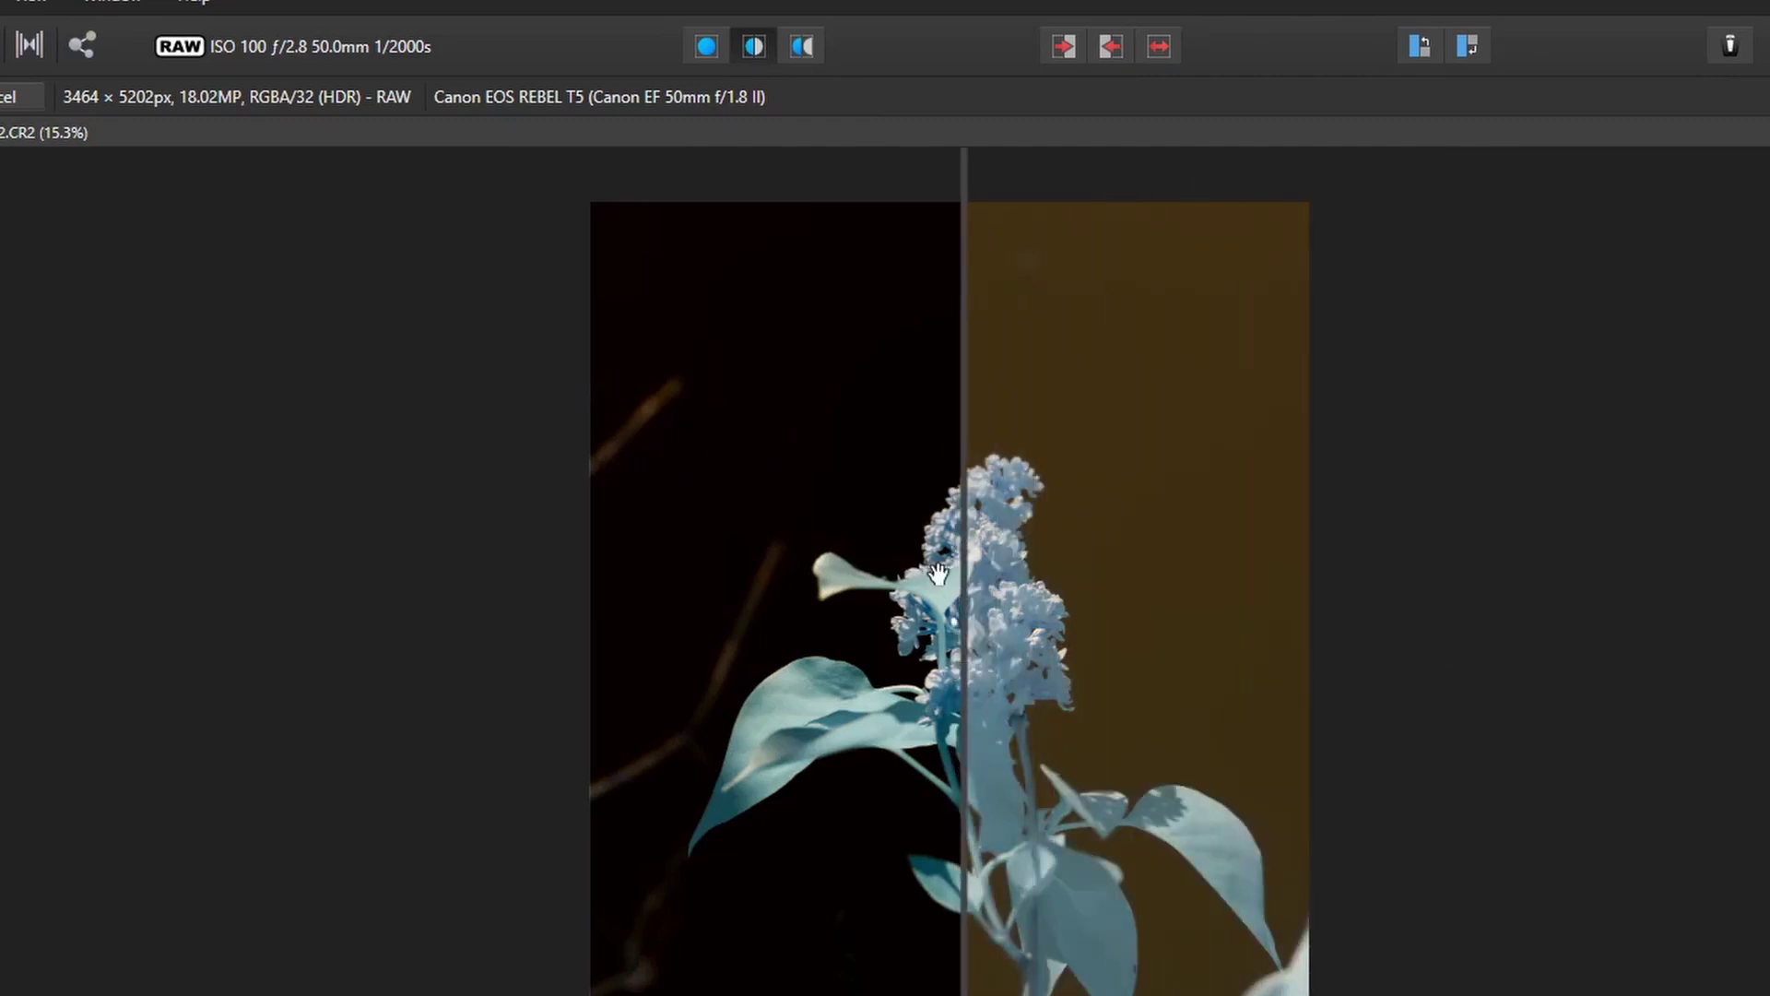
{"action": "left_click", "coordinate": [692, 50]}
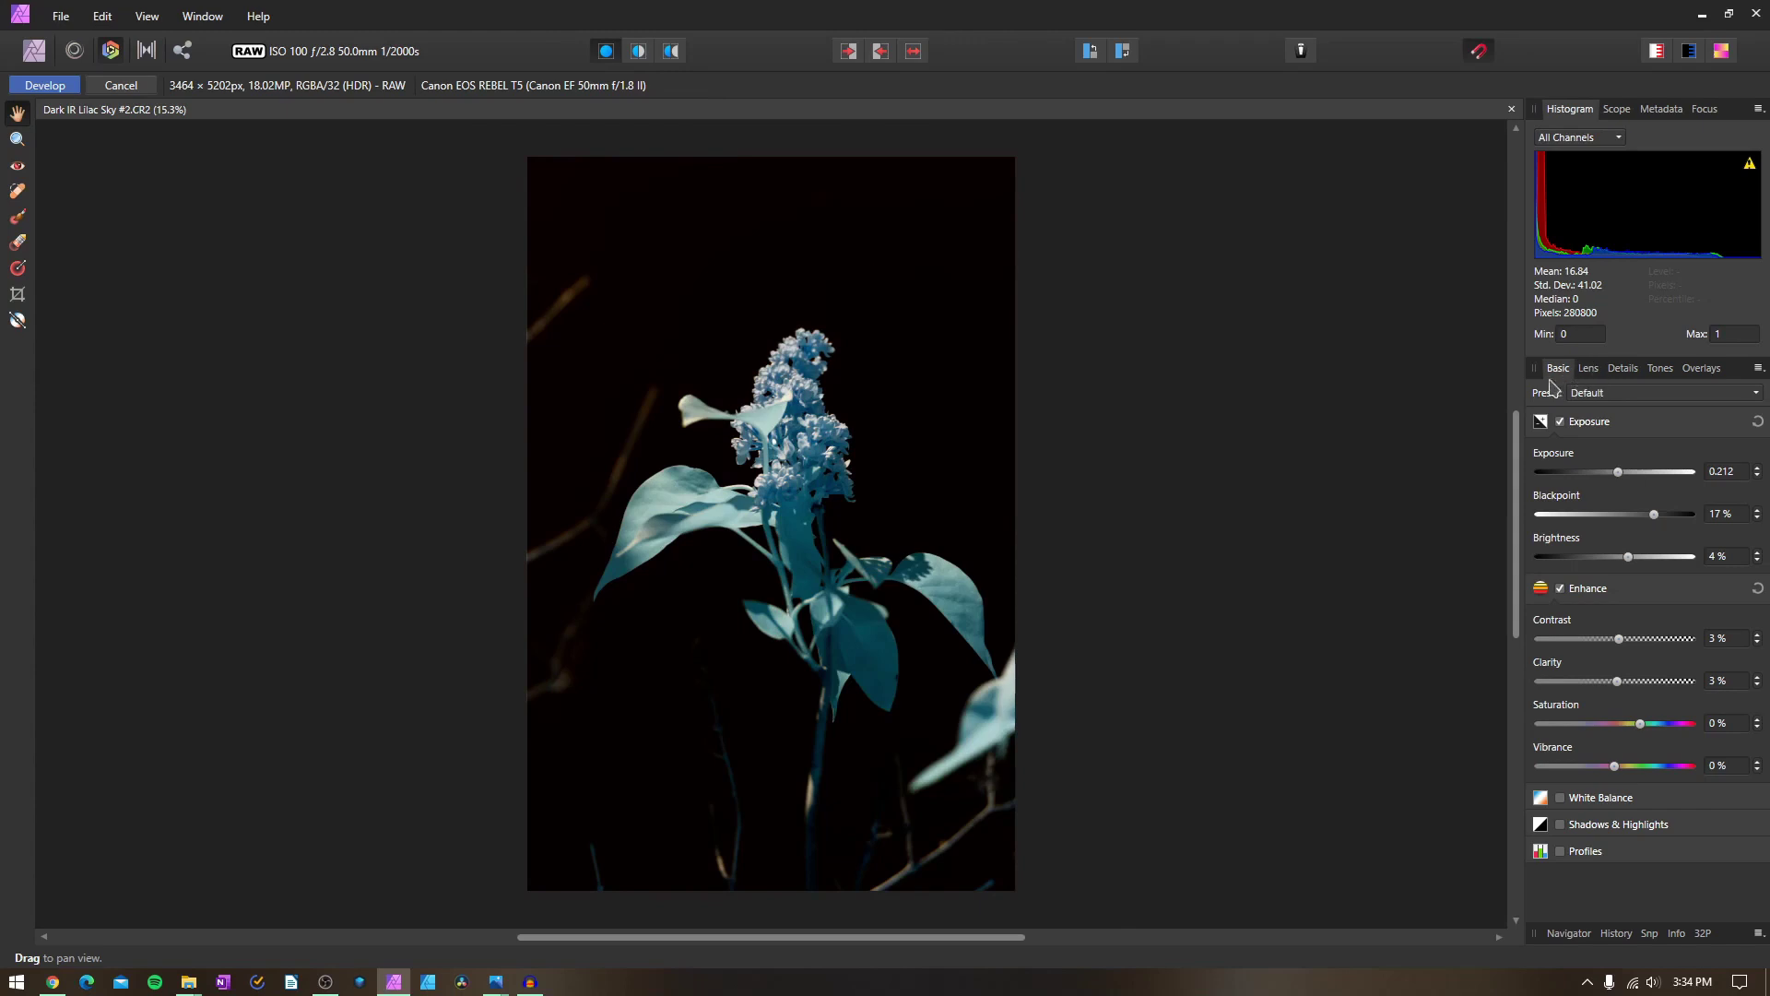
Develop the raw into a Background pixel layer, check it in Layers, and return to the Adjustment list
{"action": "left_click", "coordinate": [46, 85]}
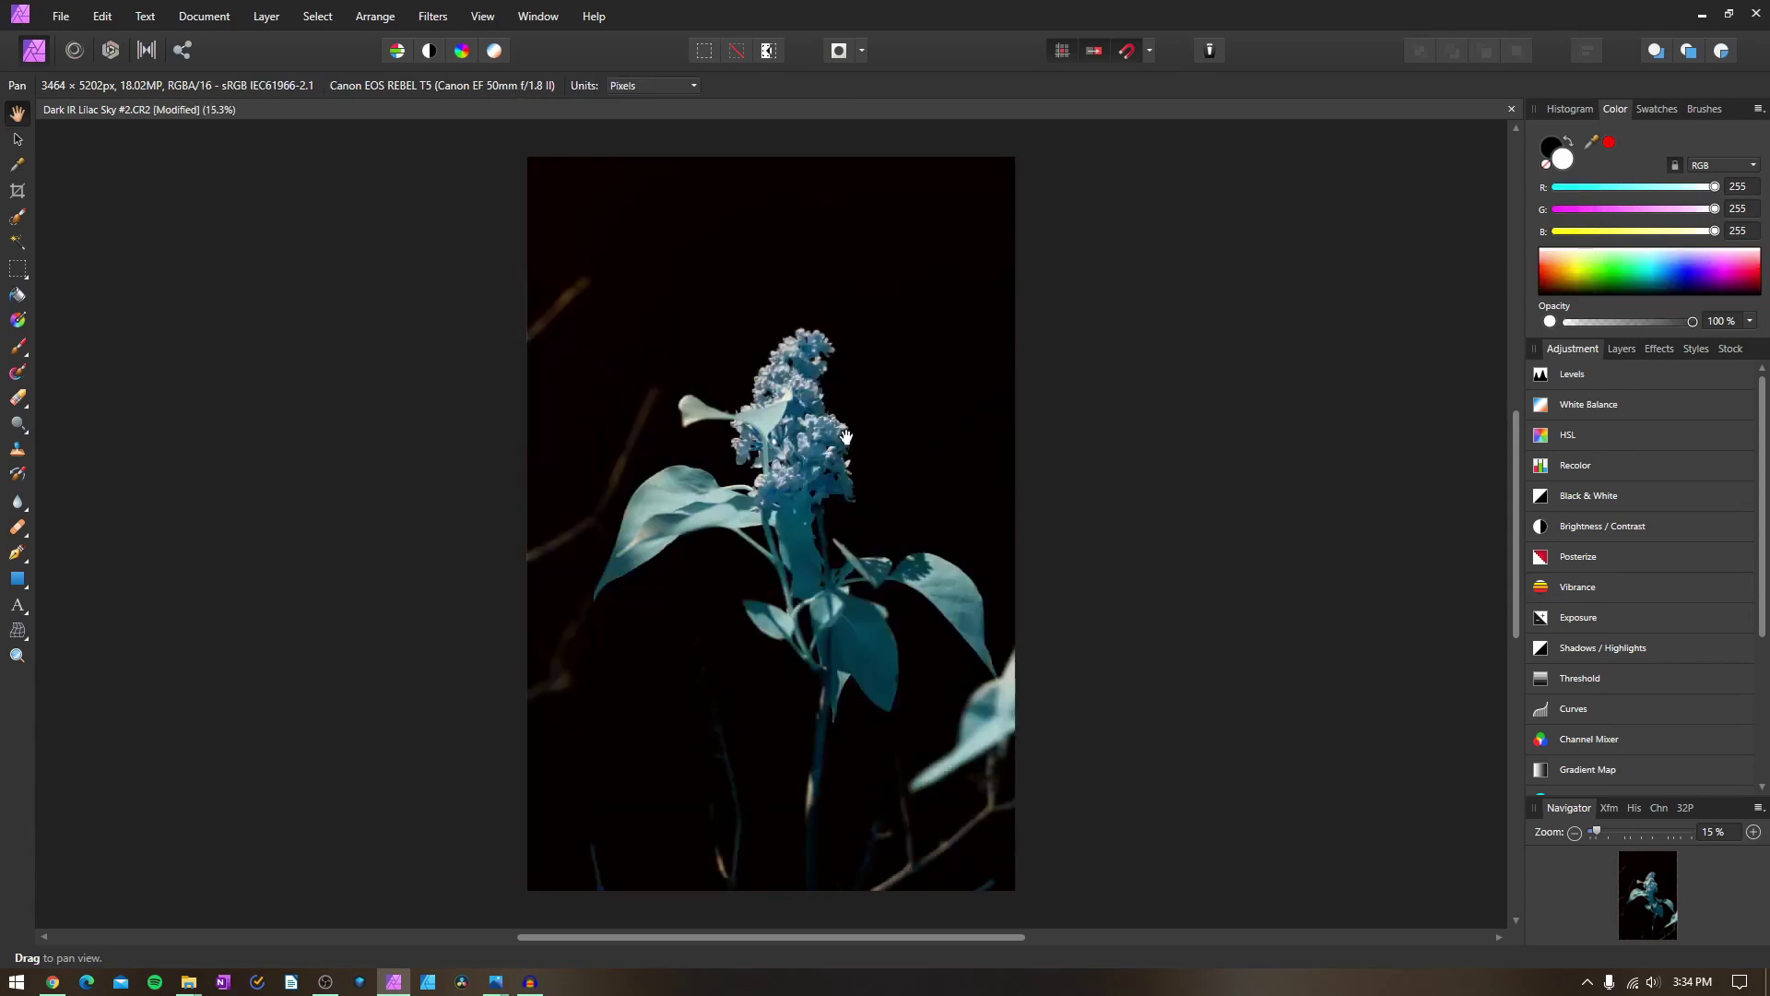
{"action": "left_click", "coordinate": [1622, 349]}
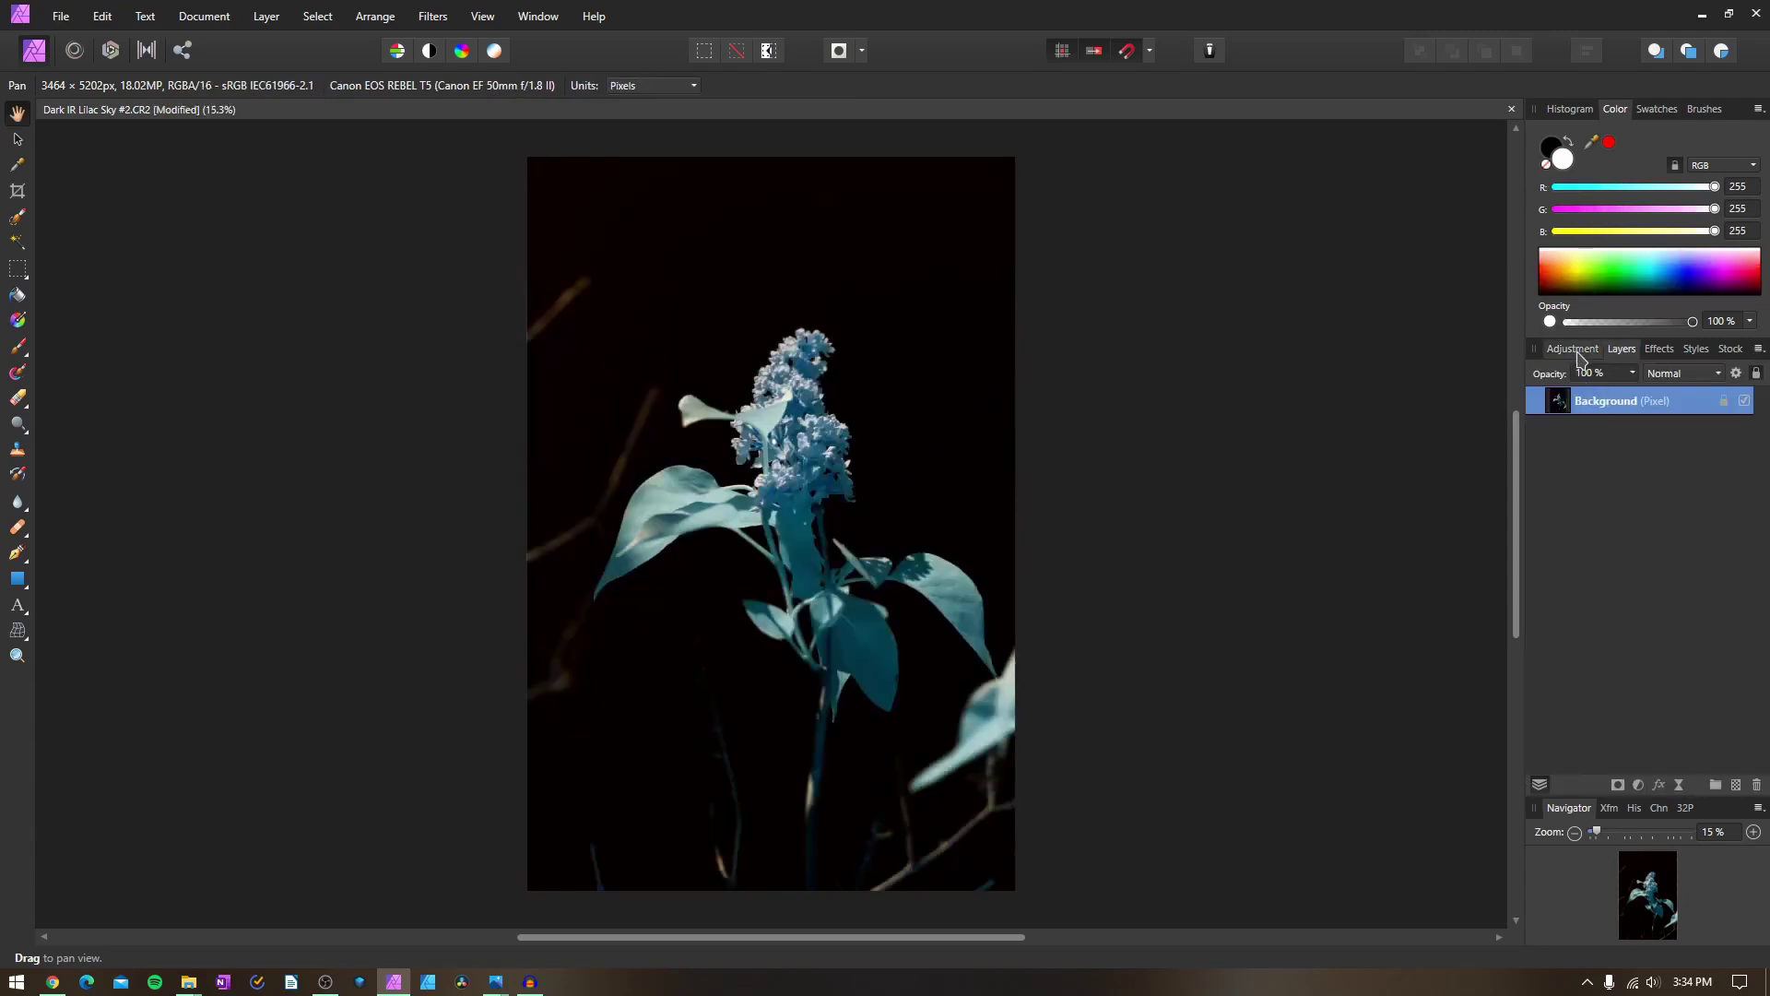
{"action": "left_click", "coordinate": [1575, 349]}
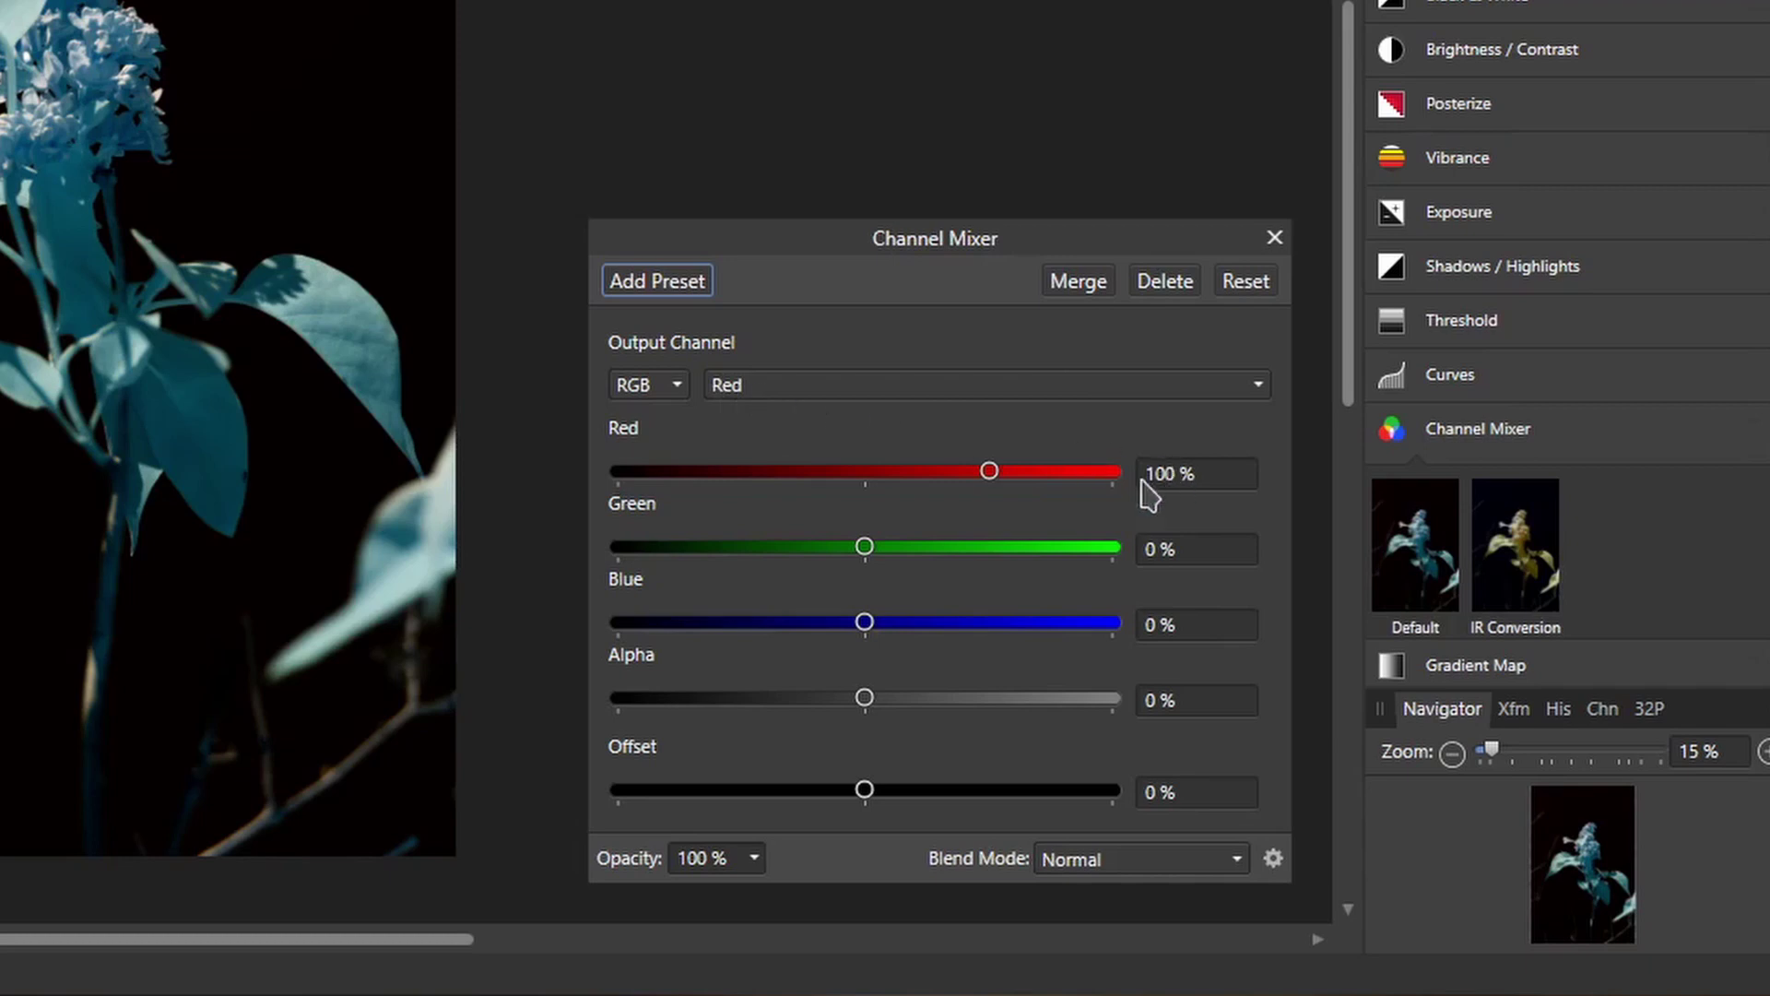
In the Channel Mixer's Red output, set Red to 0% and Blue to 100%
{"action": "left_click", "coordinate": [1197, 476]}
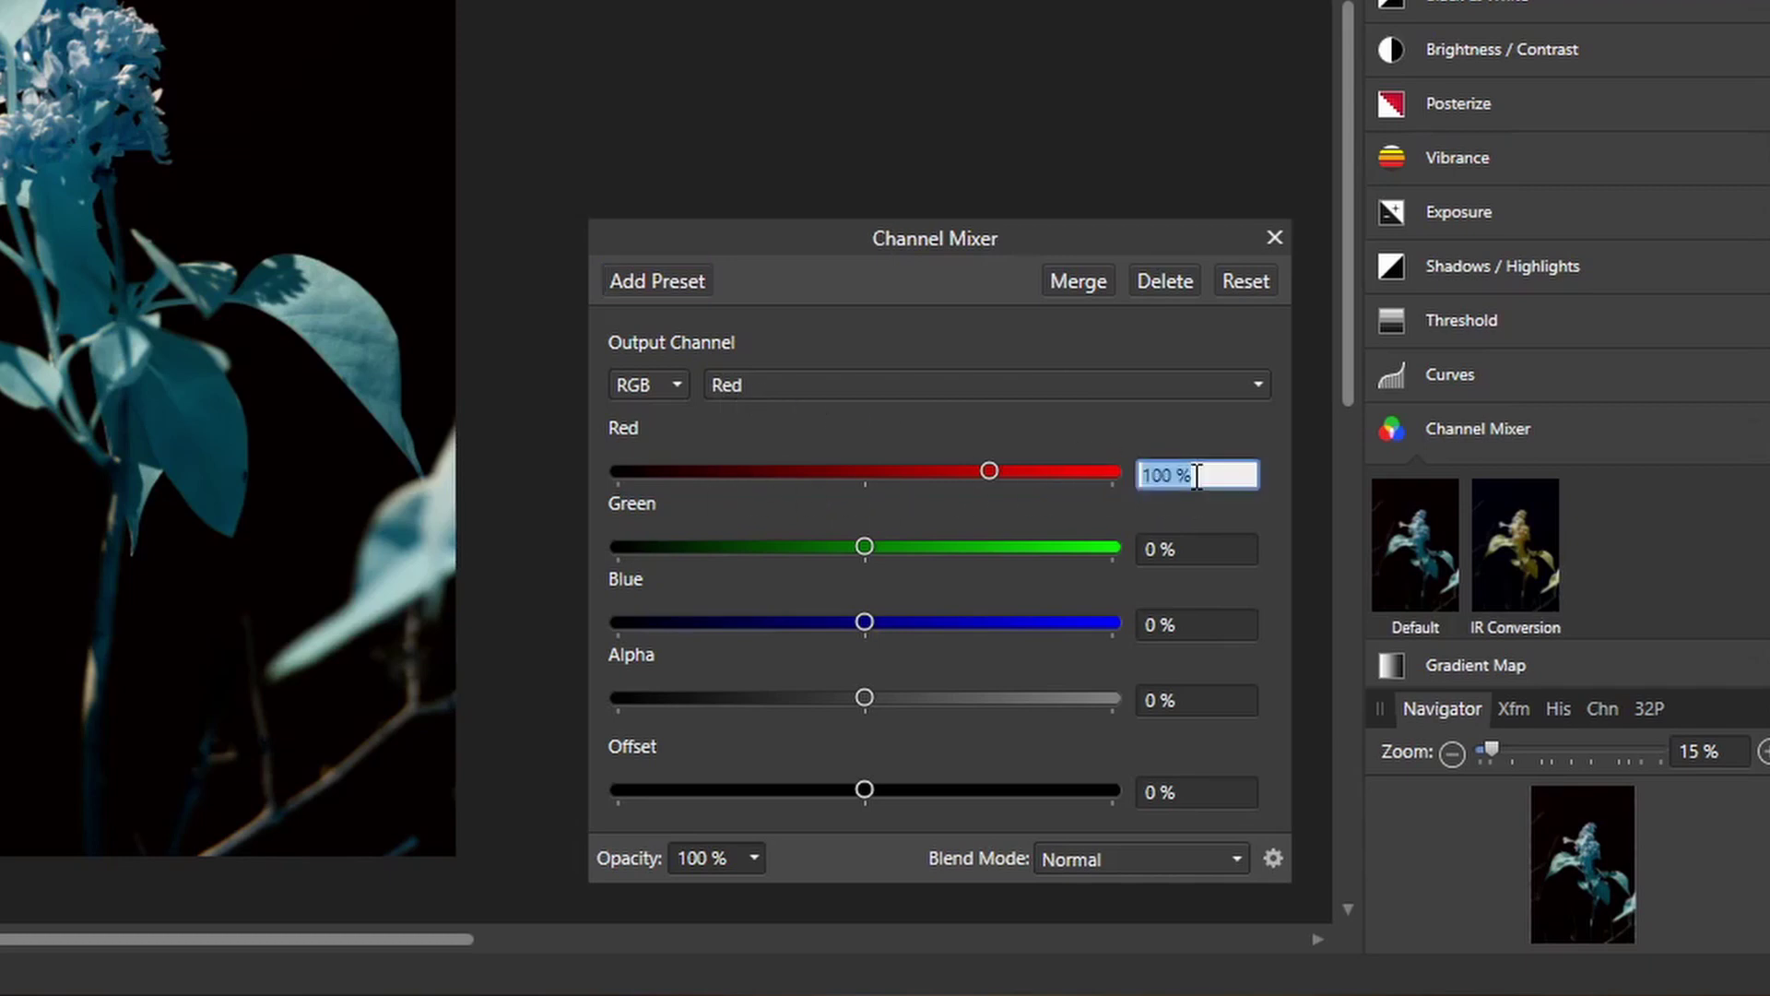
{"action": "type", "text": "0"}
{"action": "key", "text": "Return"}
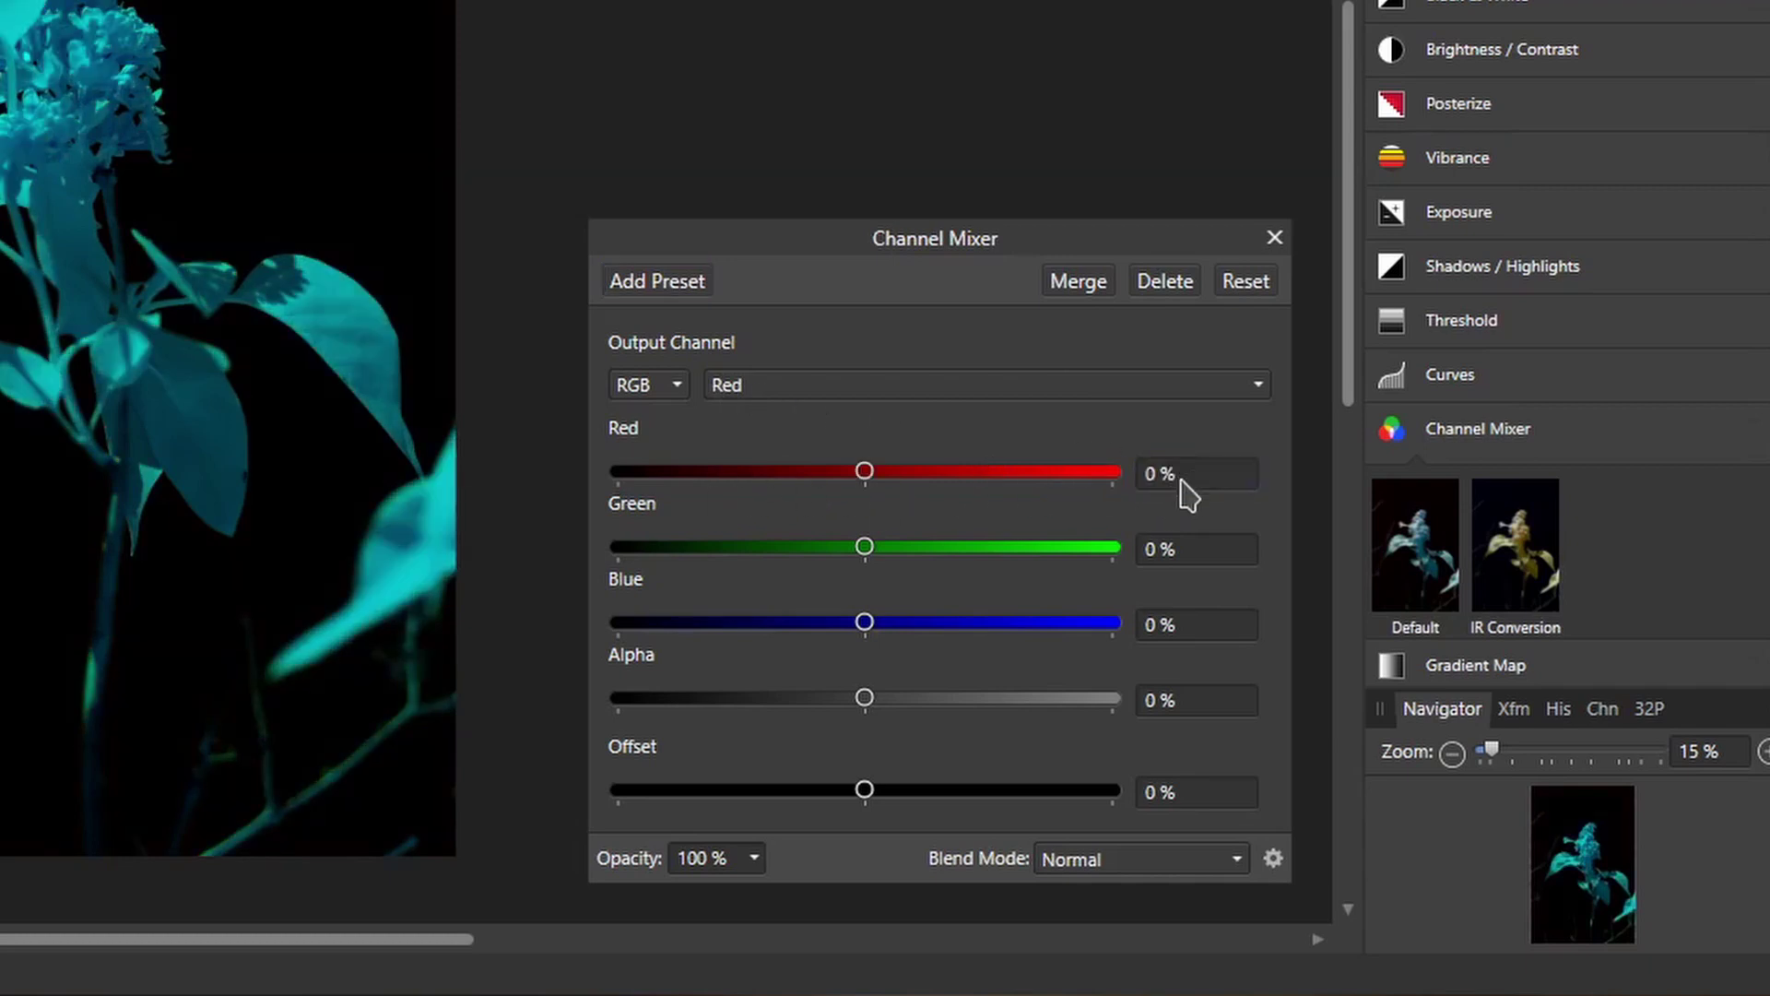
{"action": "left_click", "coordinate": [1198, 627]}
{"action": "type", "text": "100"}
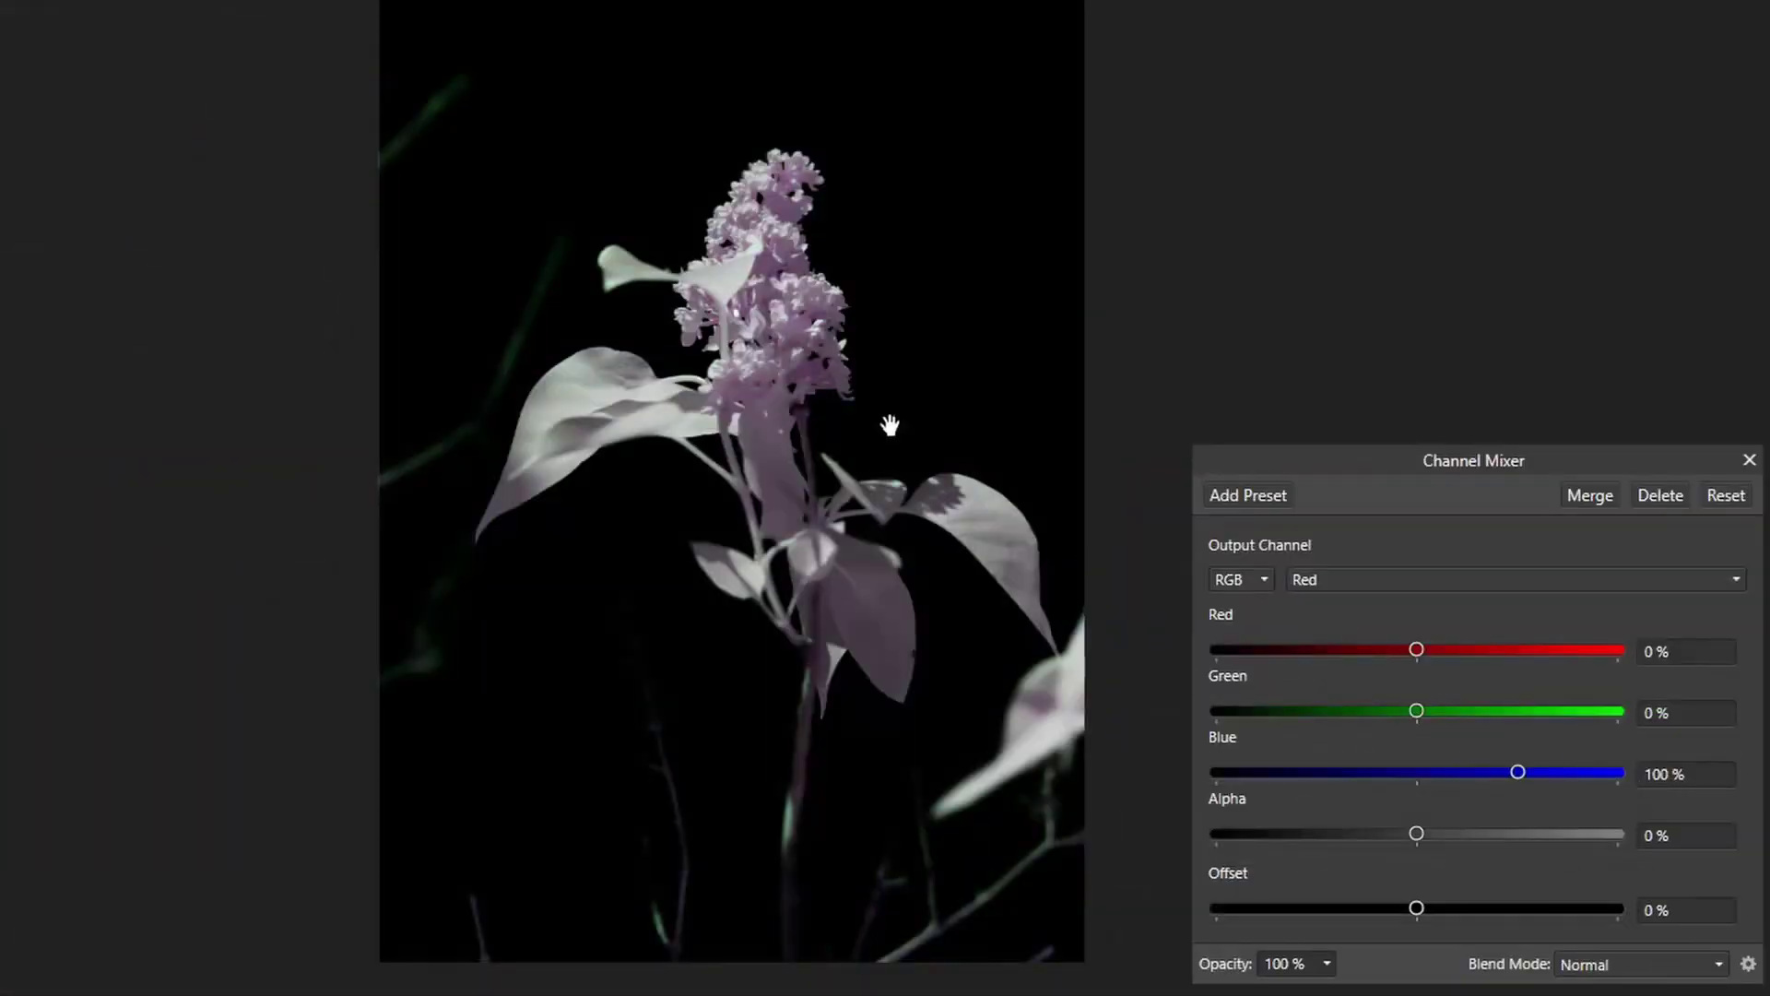
In the Blue output channel, set Red to 100% and Blue to 0%, turning the image yellow
{"action": "left_click", "coordinate": [1321, 581]}
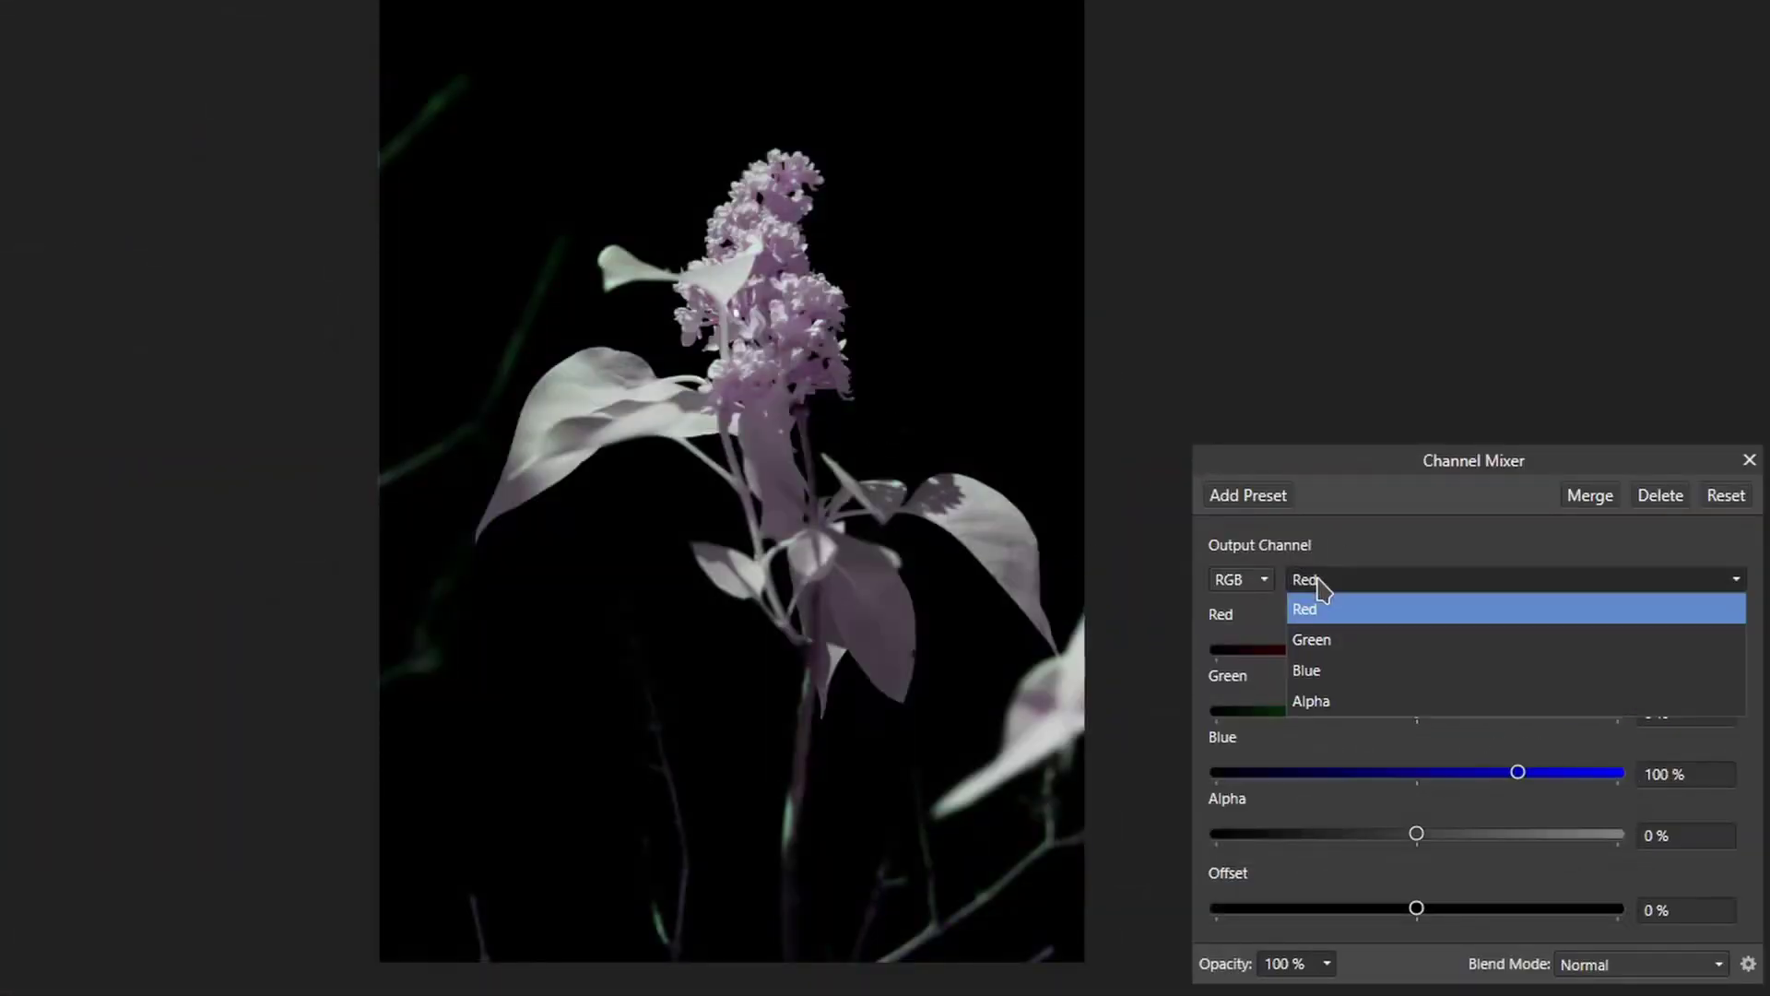
{"action": "left_click", "coordinate": [1336, 671]}
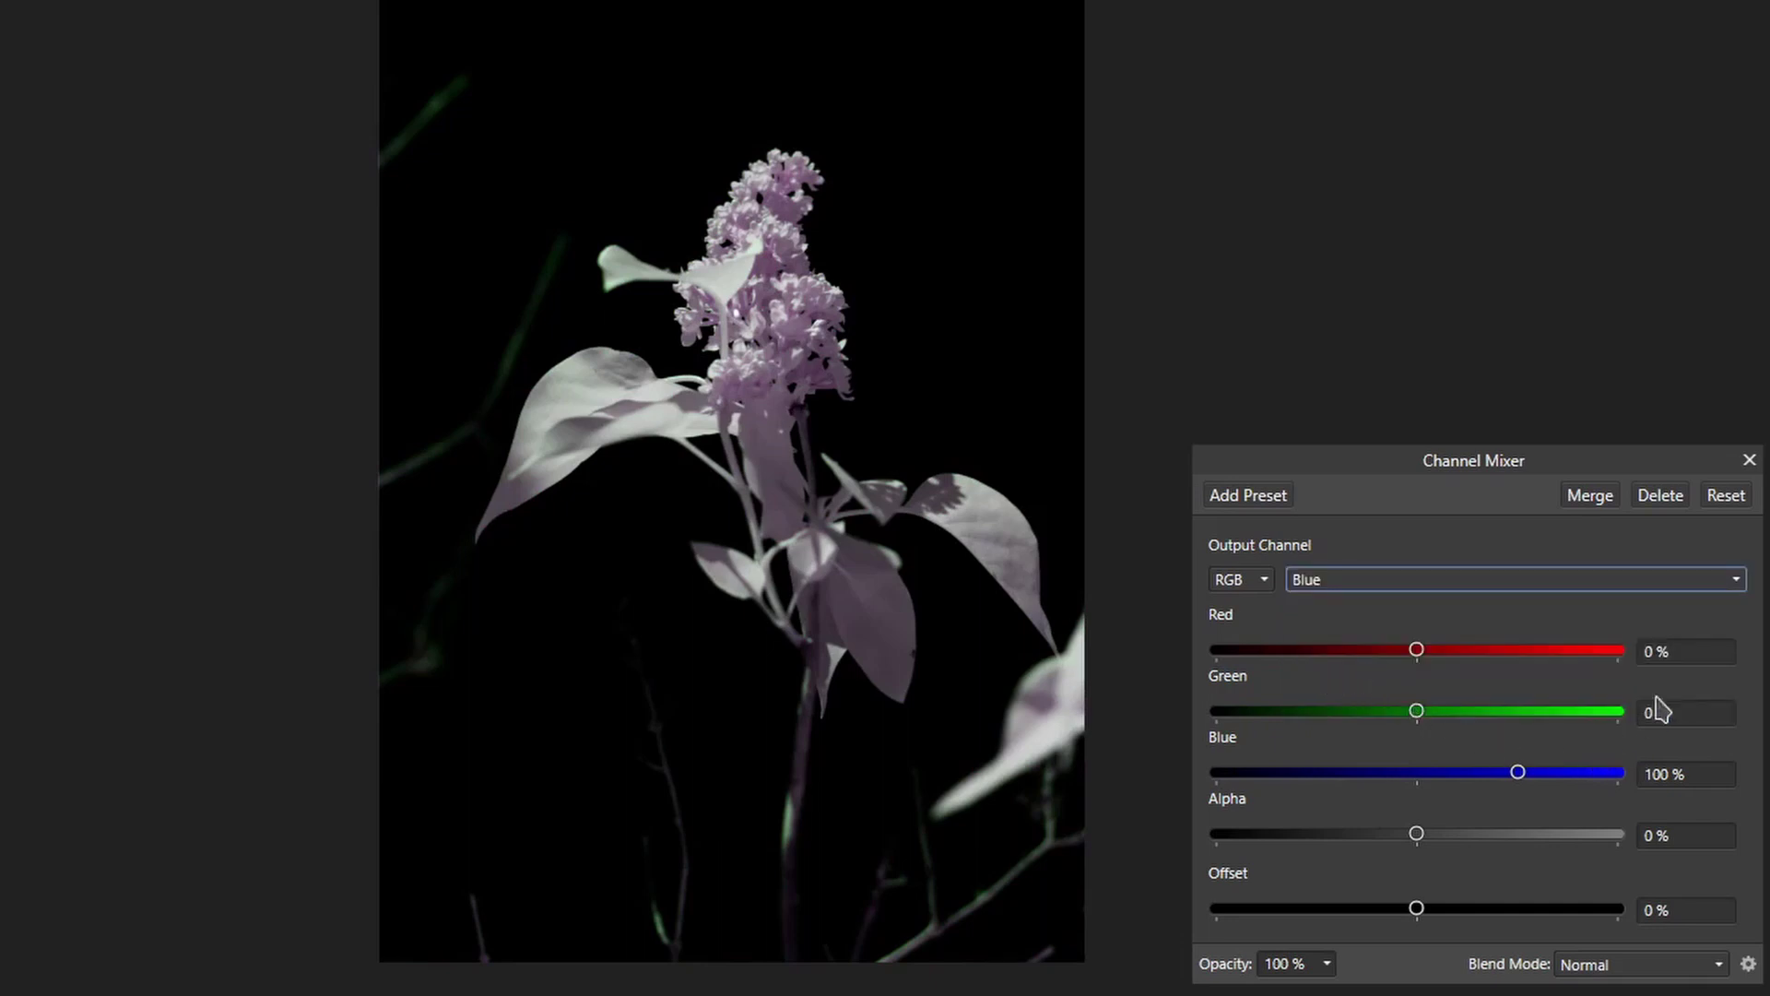
{"action": "left_click", "coordinate": [1687, 653]}
{"action": "type", "text": "1"}
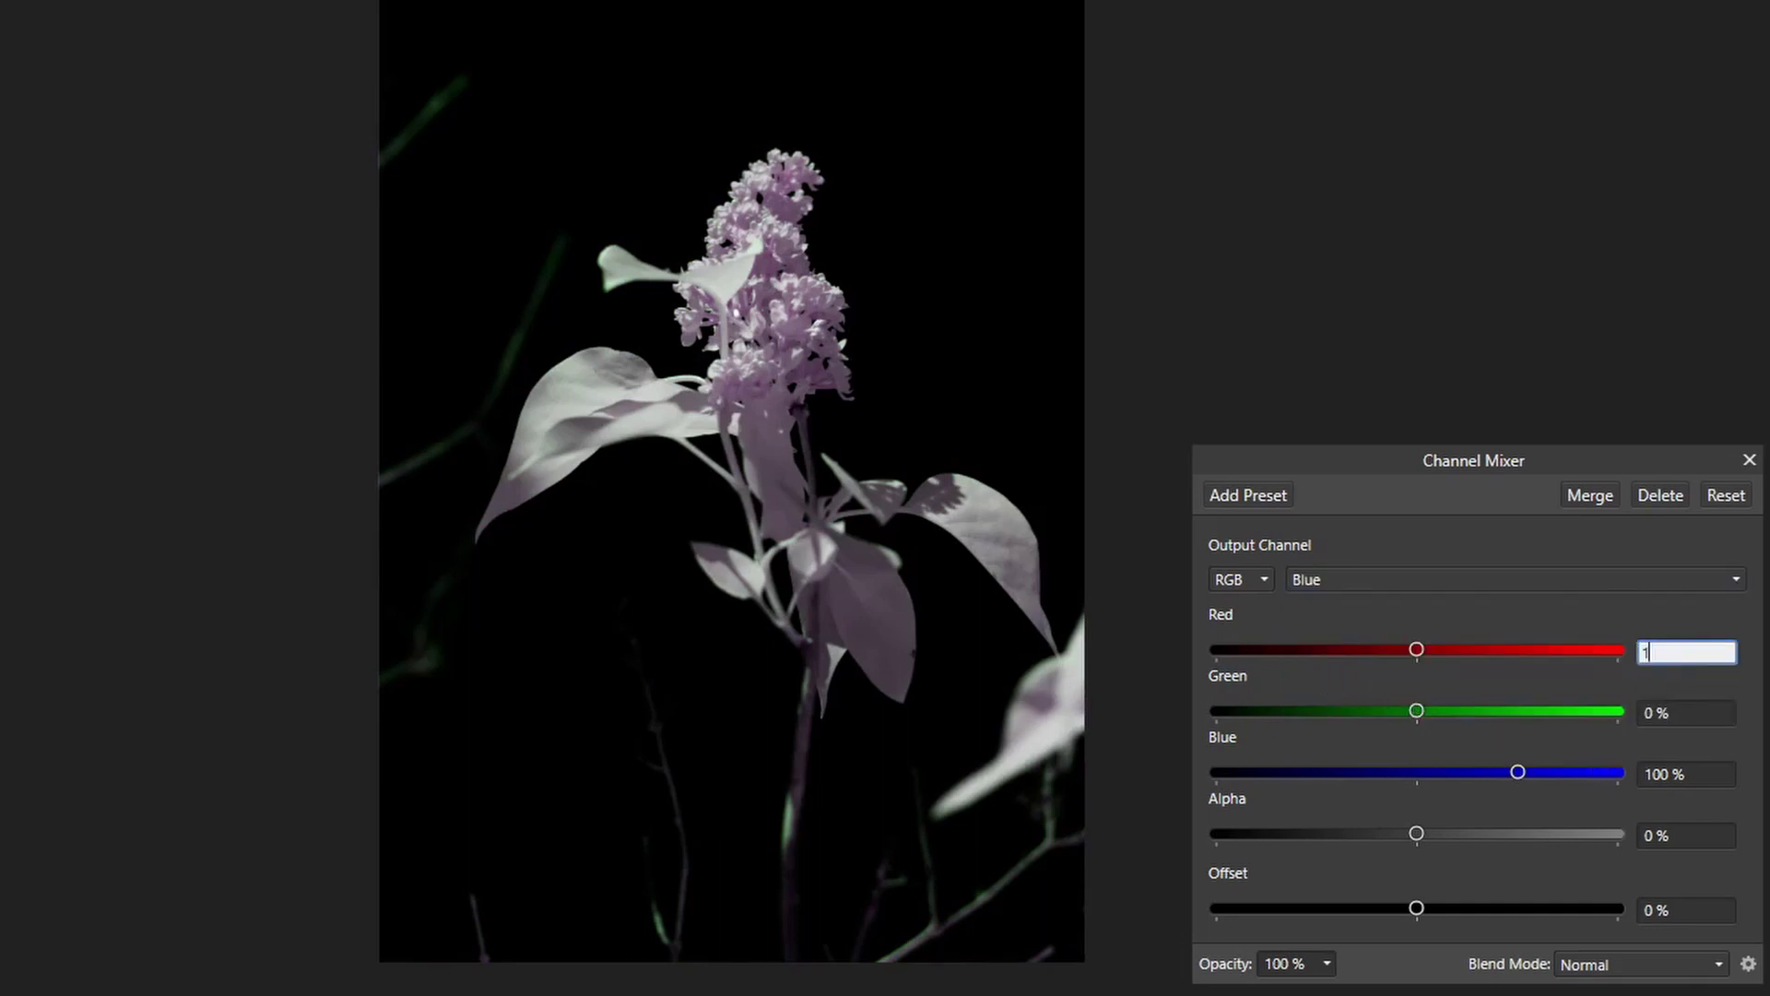
{"action": "type", "text": "00"}
{"action": "key", "text": "Return"}
{"action": "left_click", "coordinate": [1704, 775]}
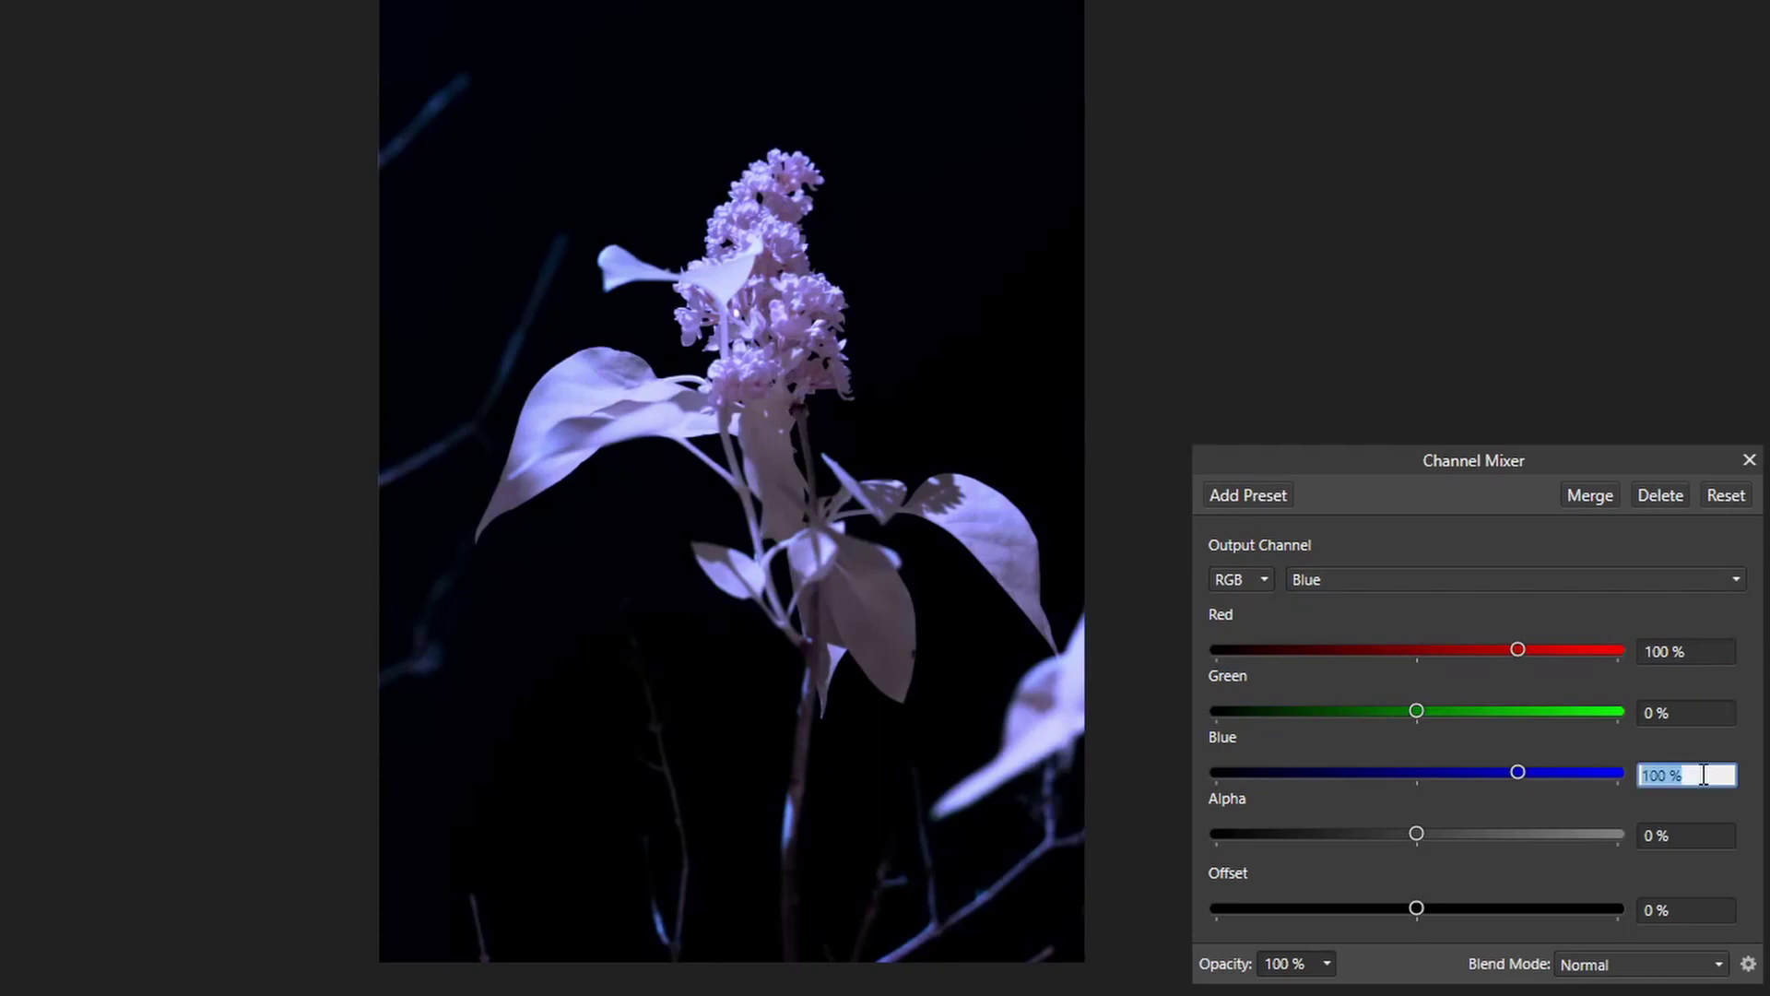
{"action": "type", "text": "0"}
{"action": "key", "text": "Return"}
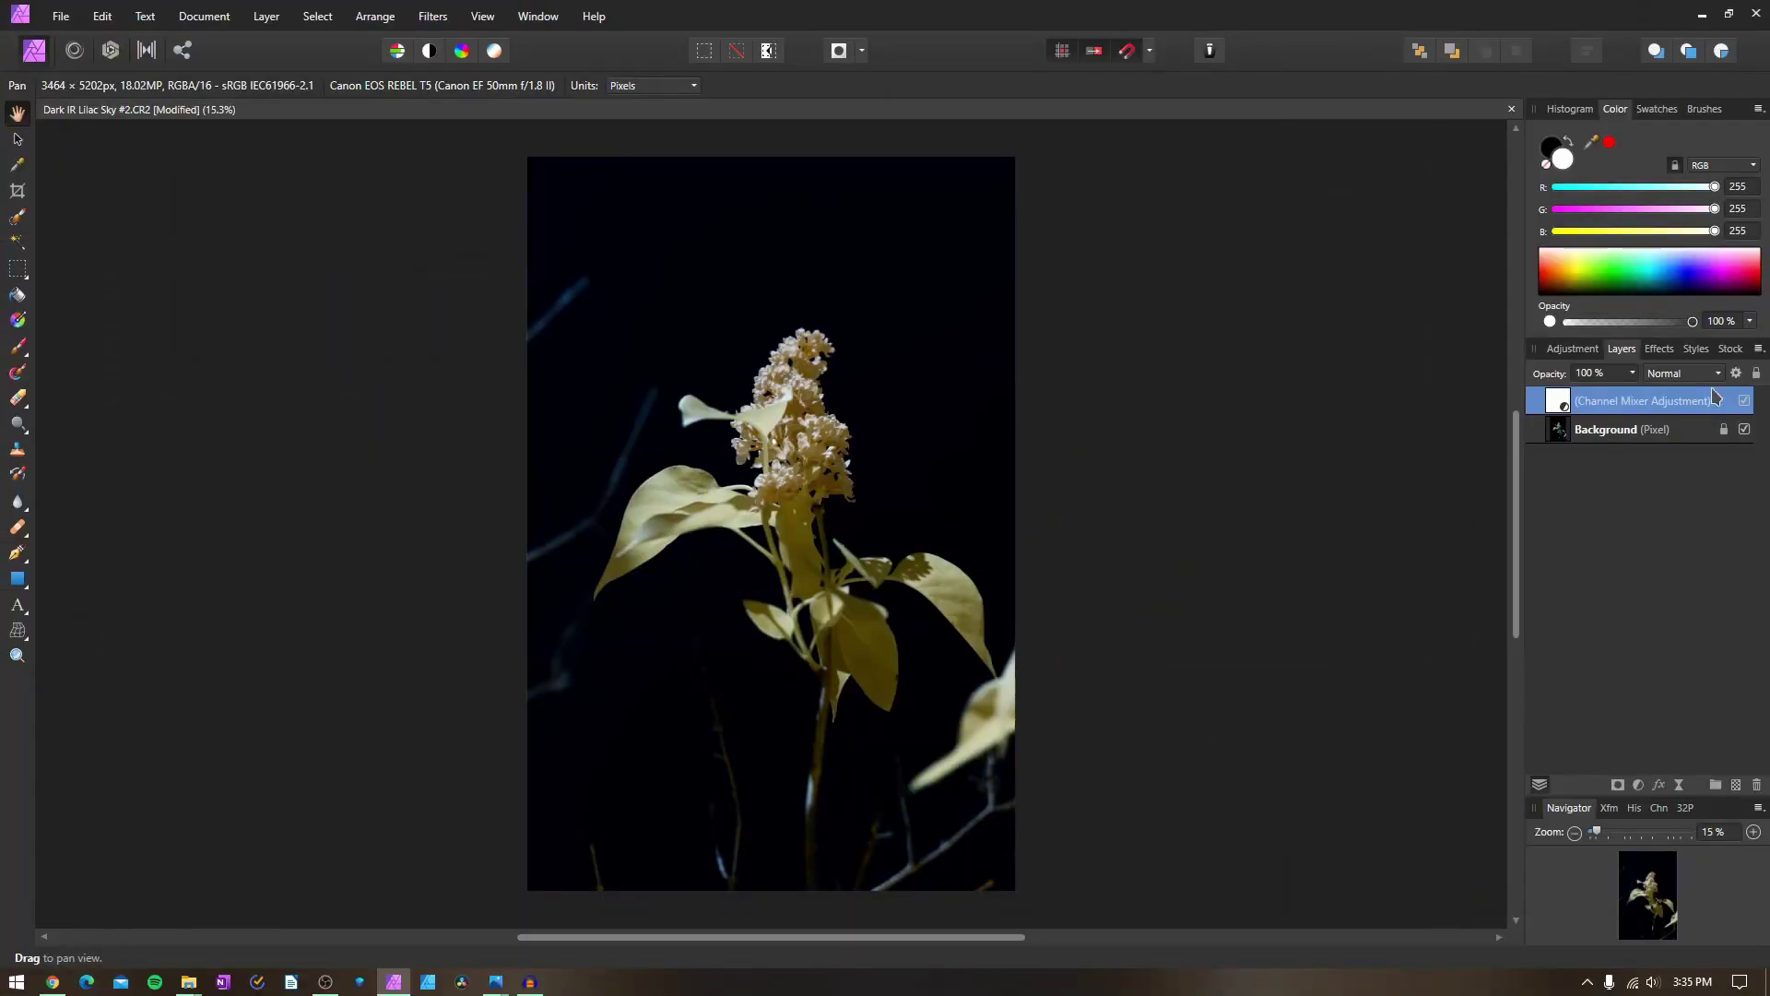
Toggle the Channel Mixer off and back on to compare against the original
{"action": "left_click", "coordinate": [1744, 402]}
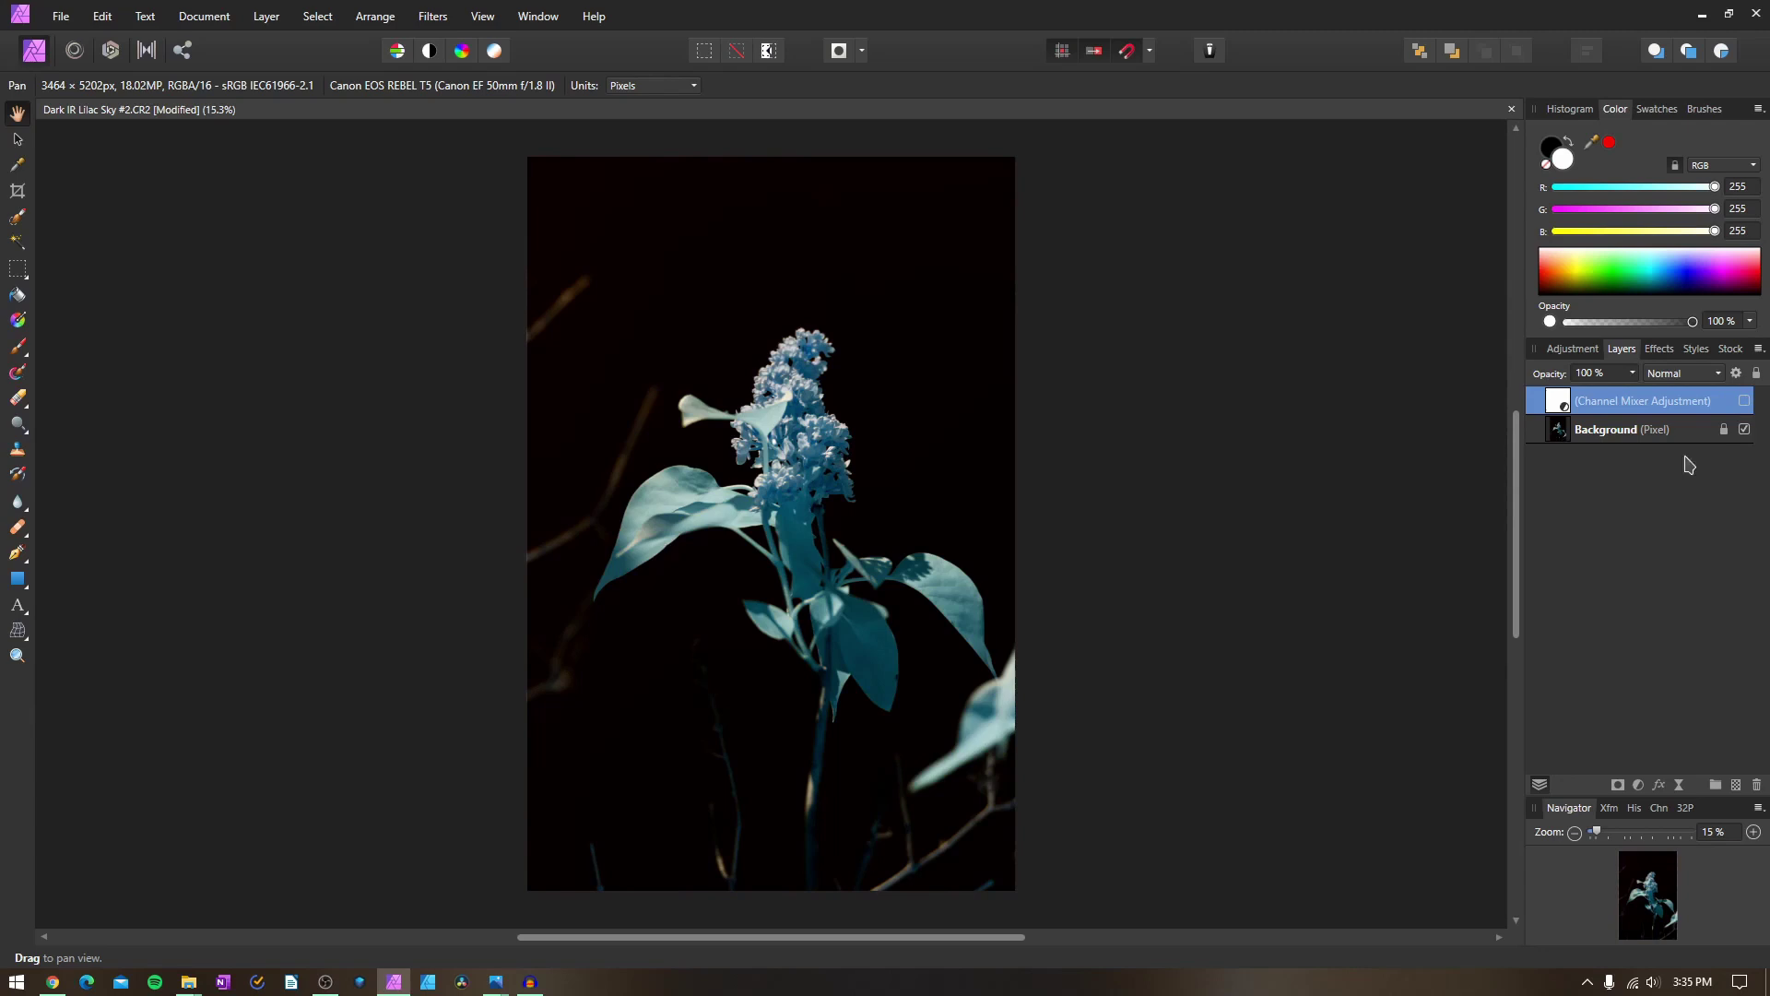
{"action": "left_click", "coordinate": [1744, 402]}
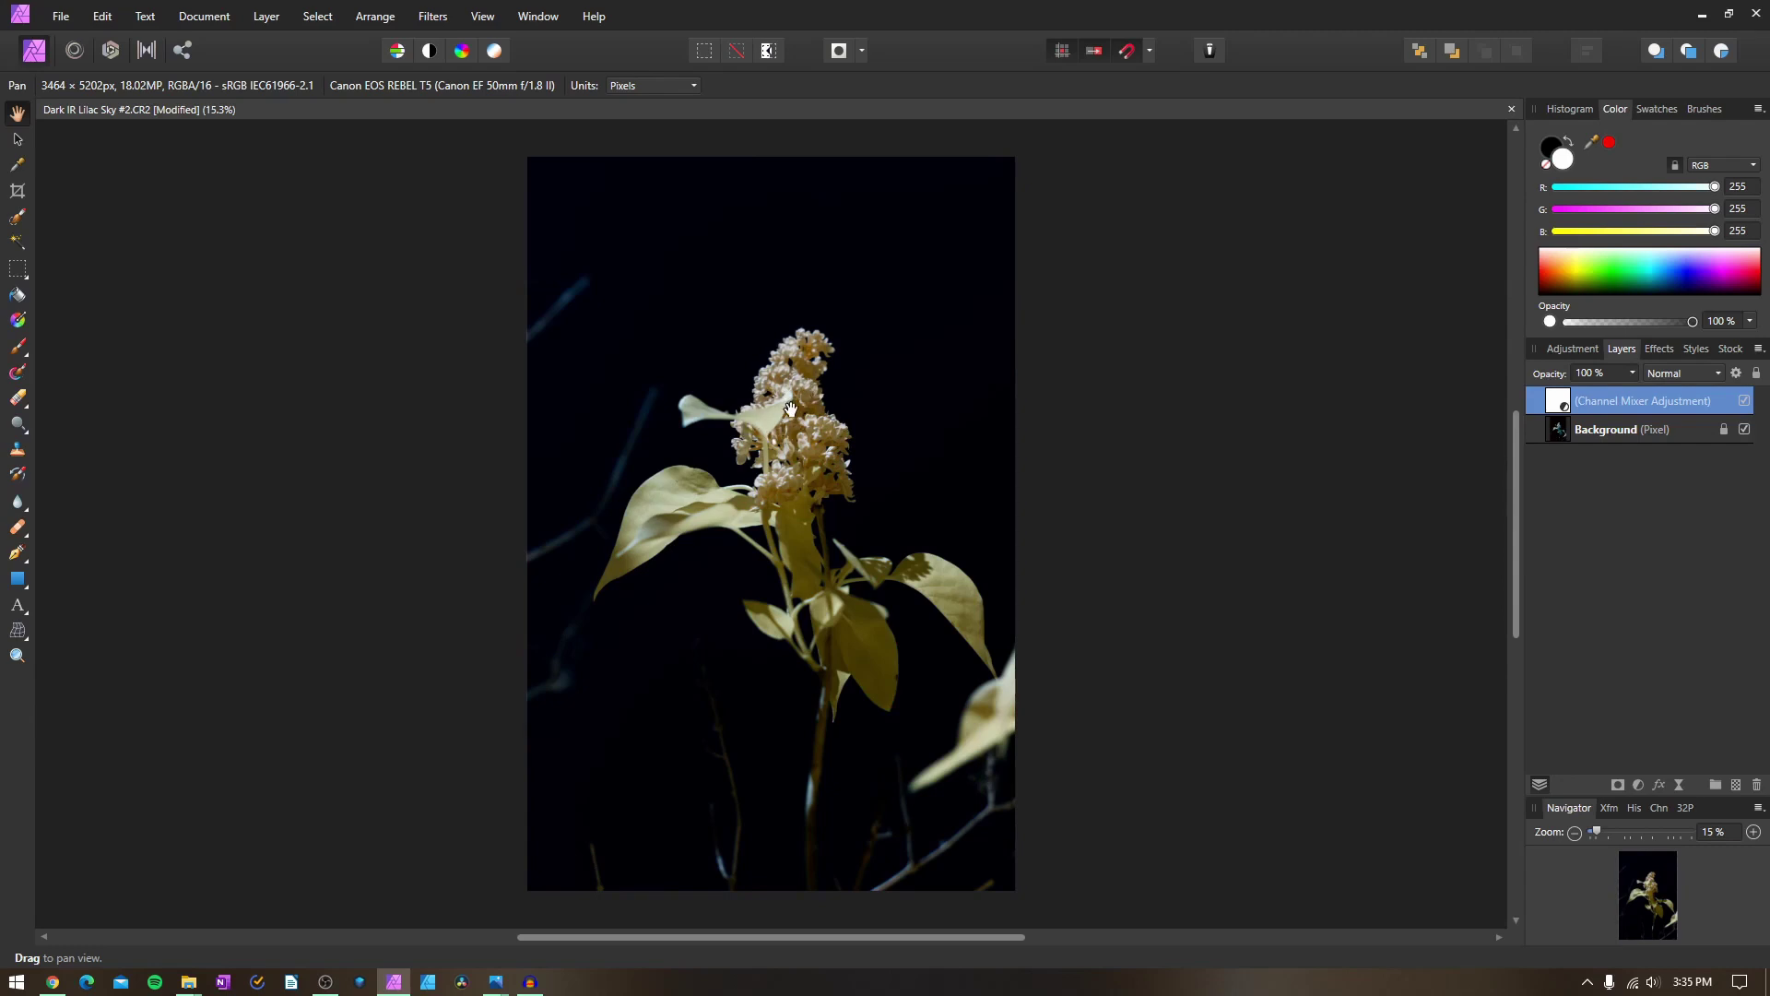
{"action": "left_click", "coordinate": [1573, 349]}
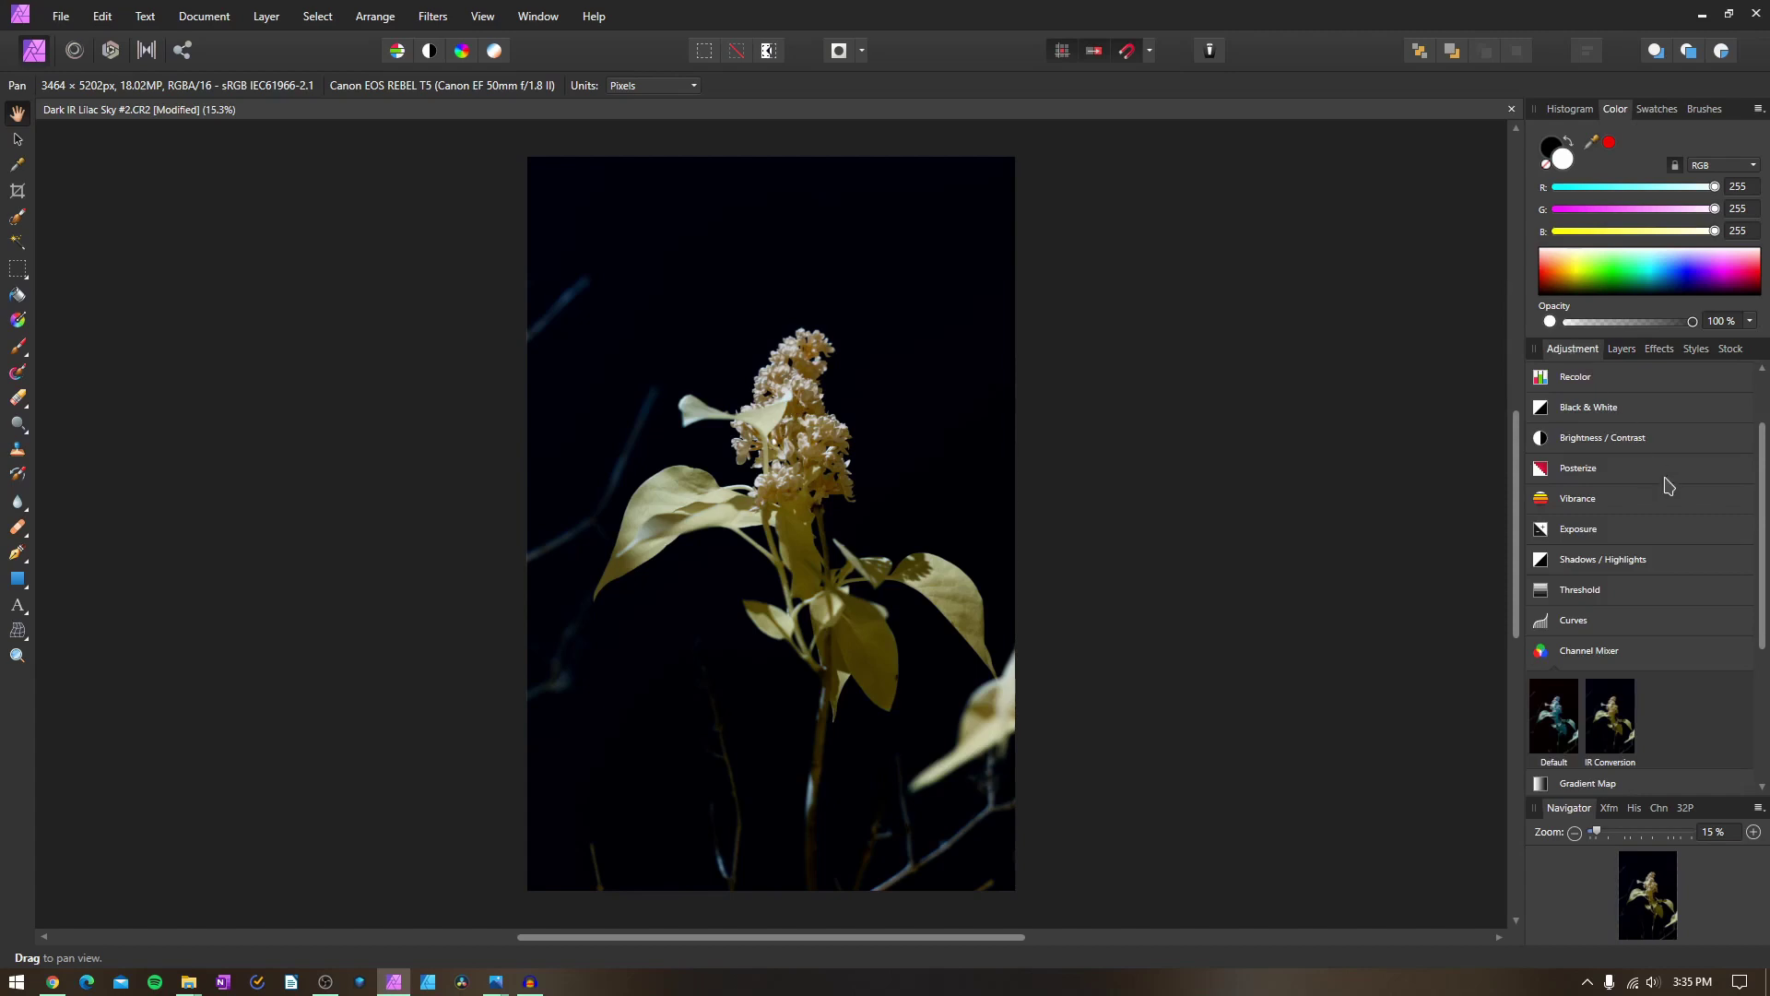
{"action": "scroll", "coordinate": [1612, 664], "scroll_direction": "up", "scroll_amount": 2}
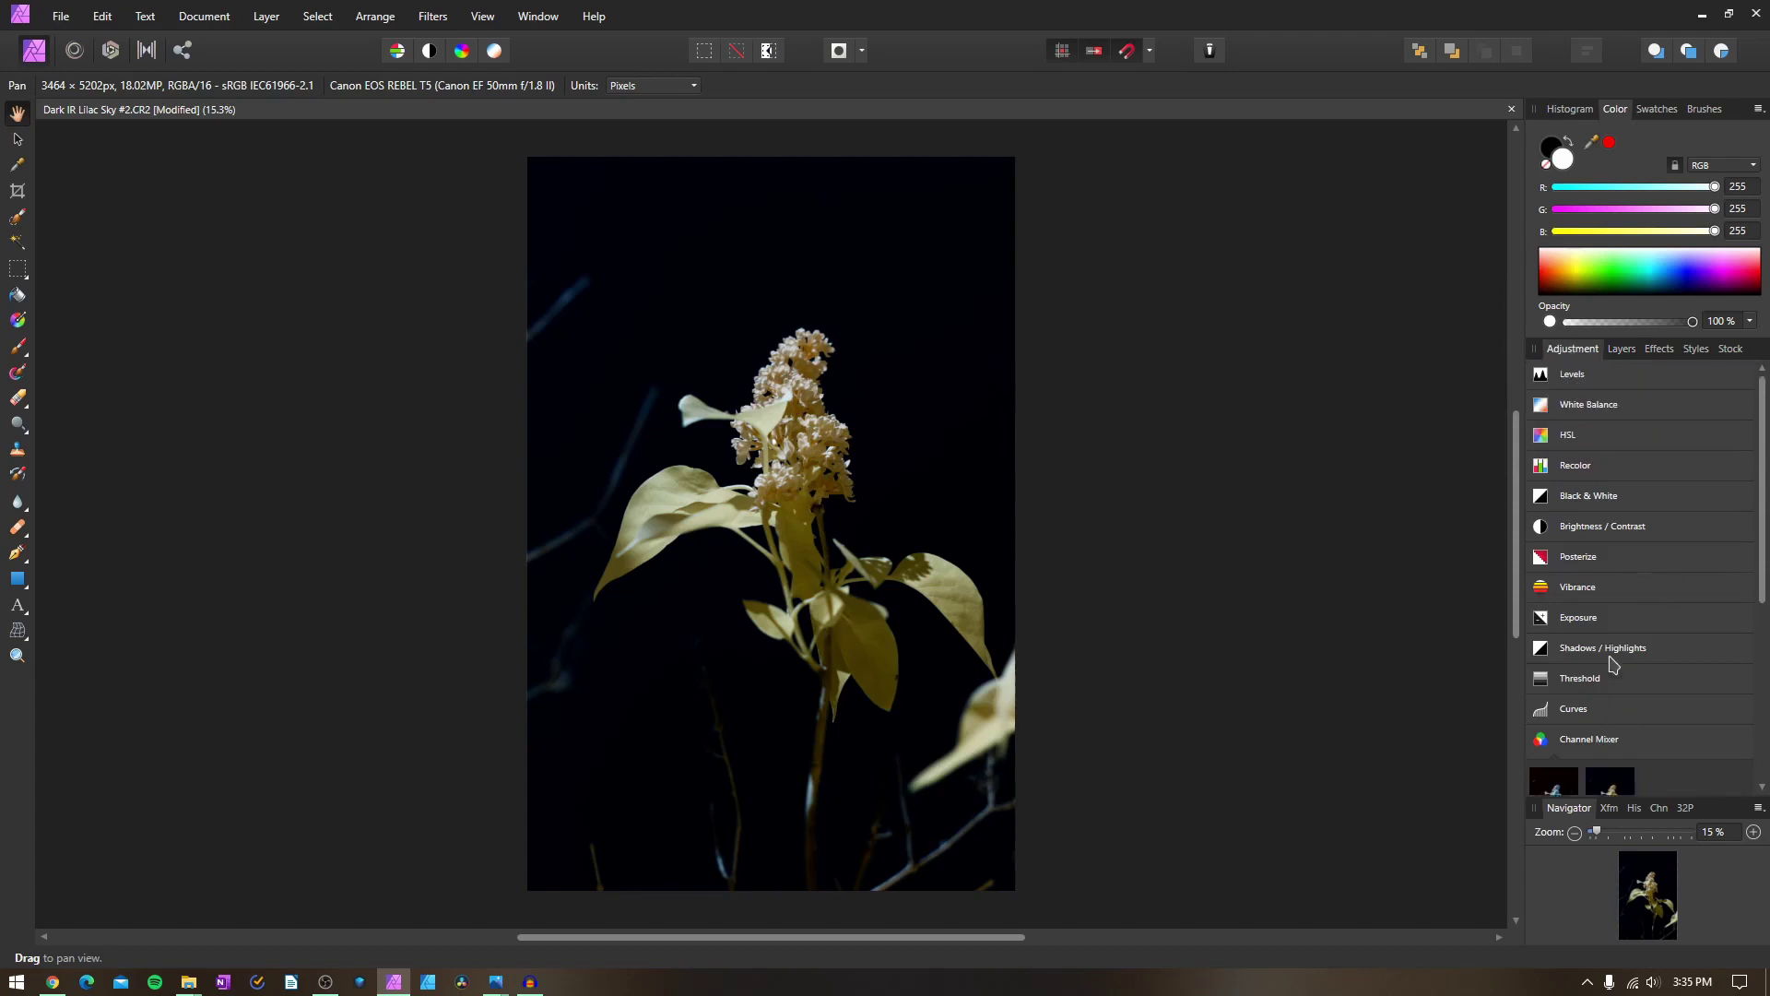
Add a White Balance adjustment and sample leaves, petals and dark background with its Picker until golden yellow
{"action": "left_click", "coordinate": [1589, 405]}
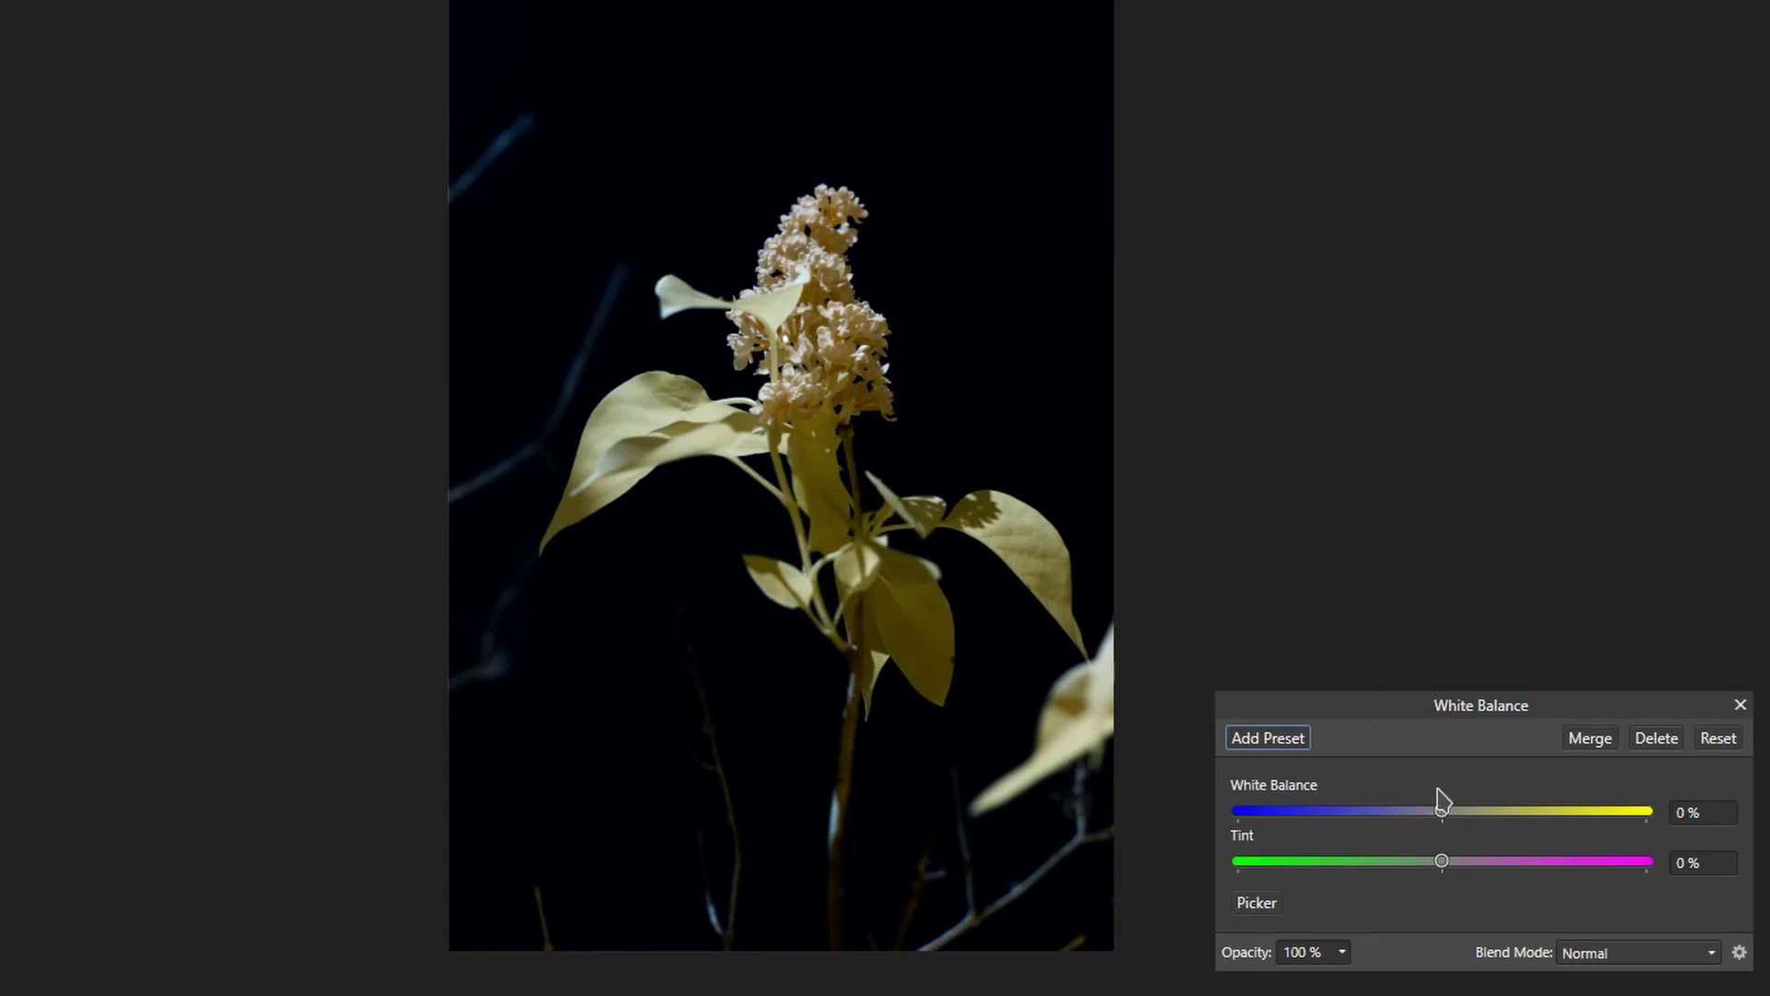
{"action": "left_click", "coordinate": [1259, 904]}
{"action": "left_click", "coordinate": [672, 404]}
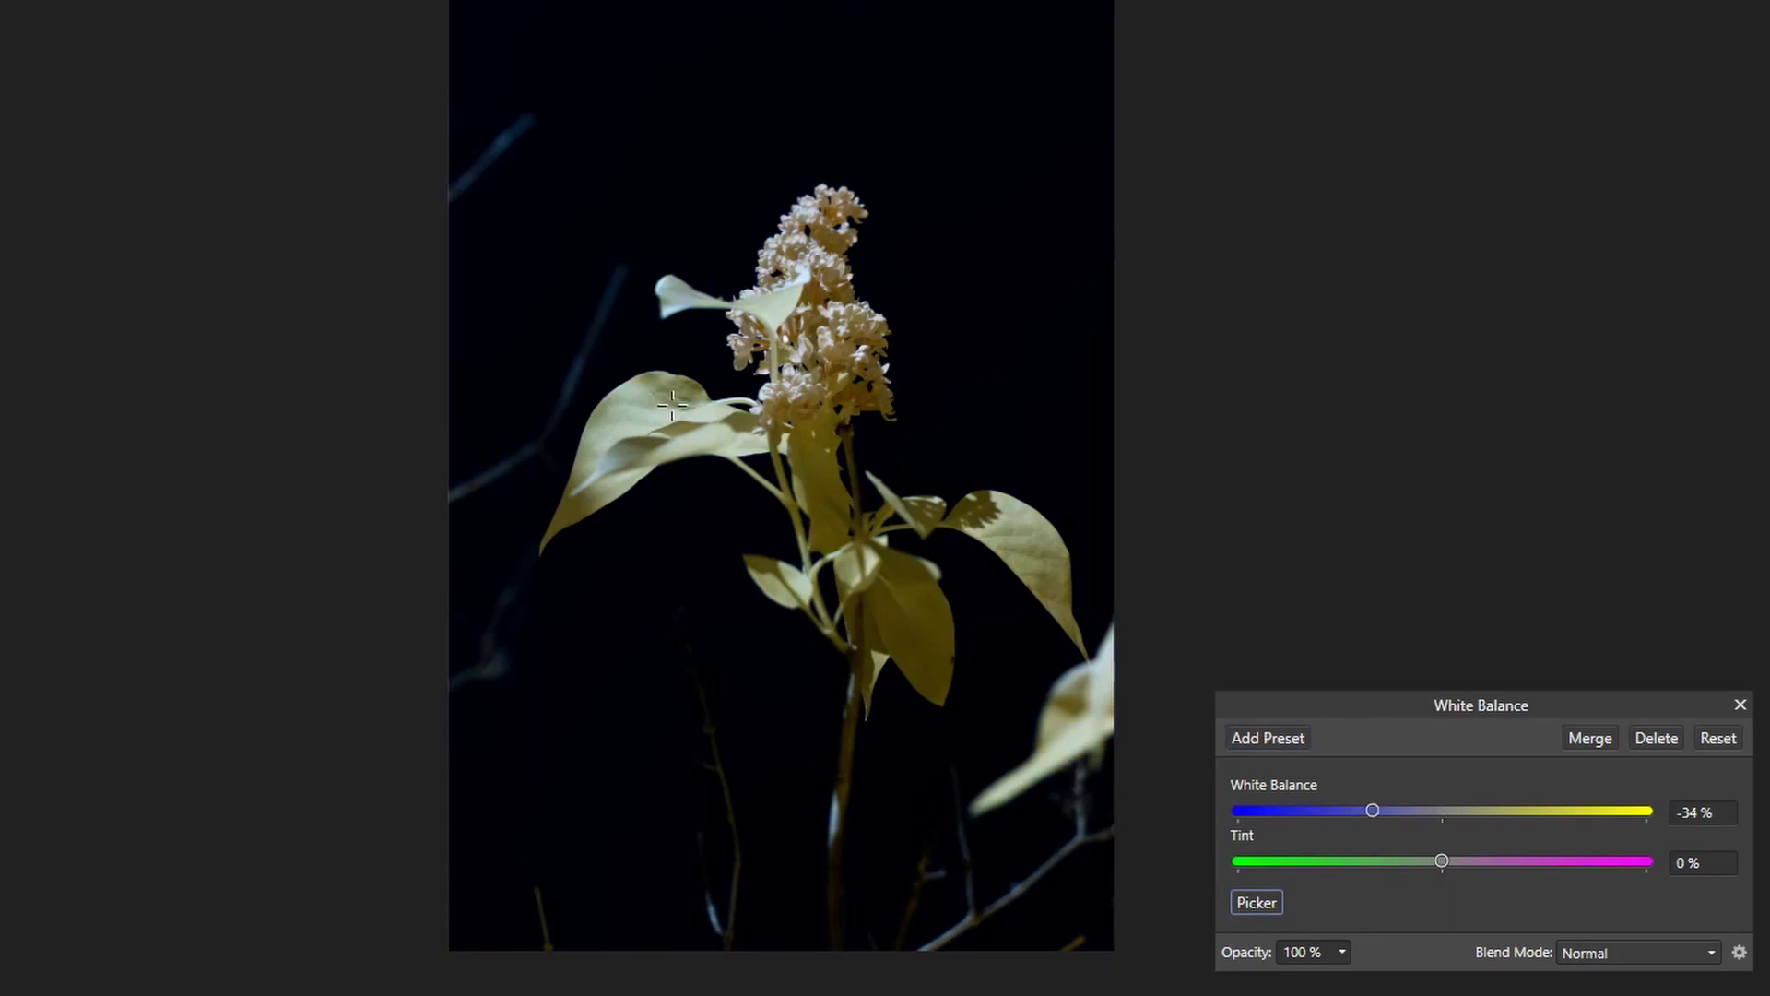
{"action": "left_click", "coordinate": [779, 311]}
{"action": "left_click", "coordinate": [808, 226]}
{"action": "left_click", "coordinate": [701, 108]}
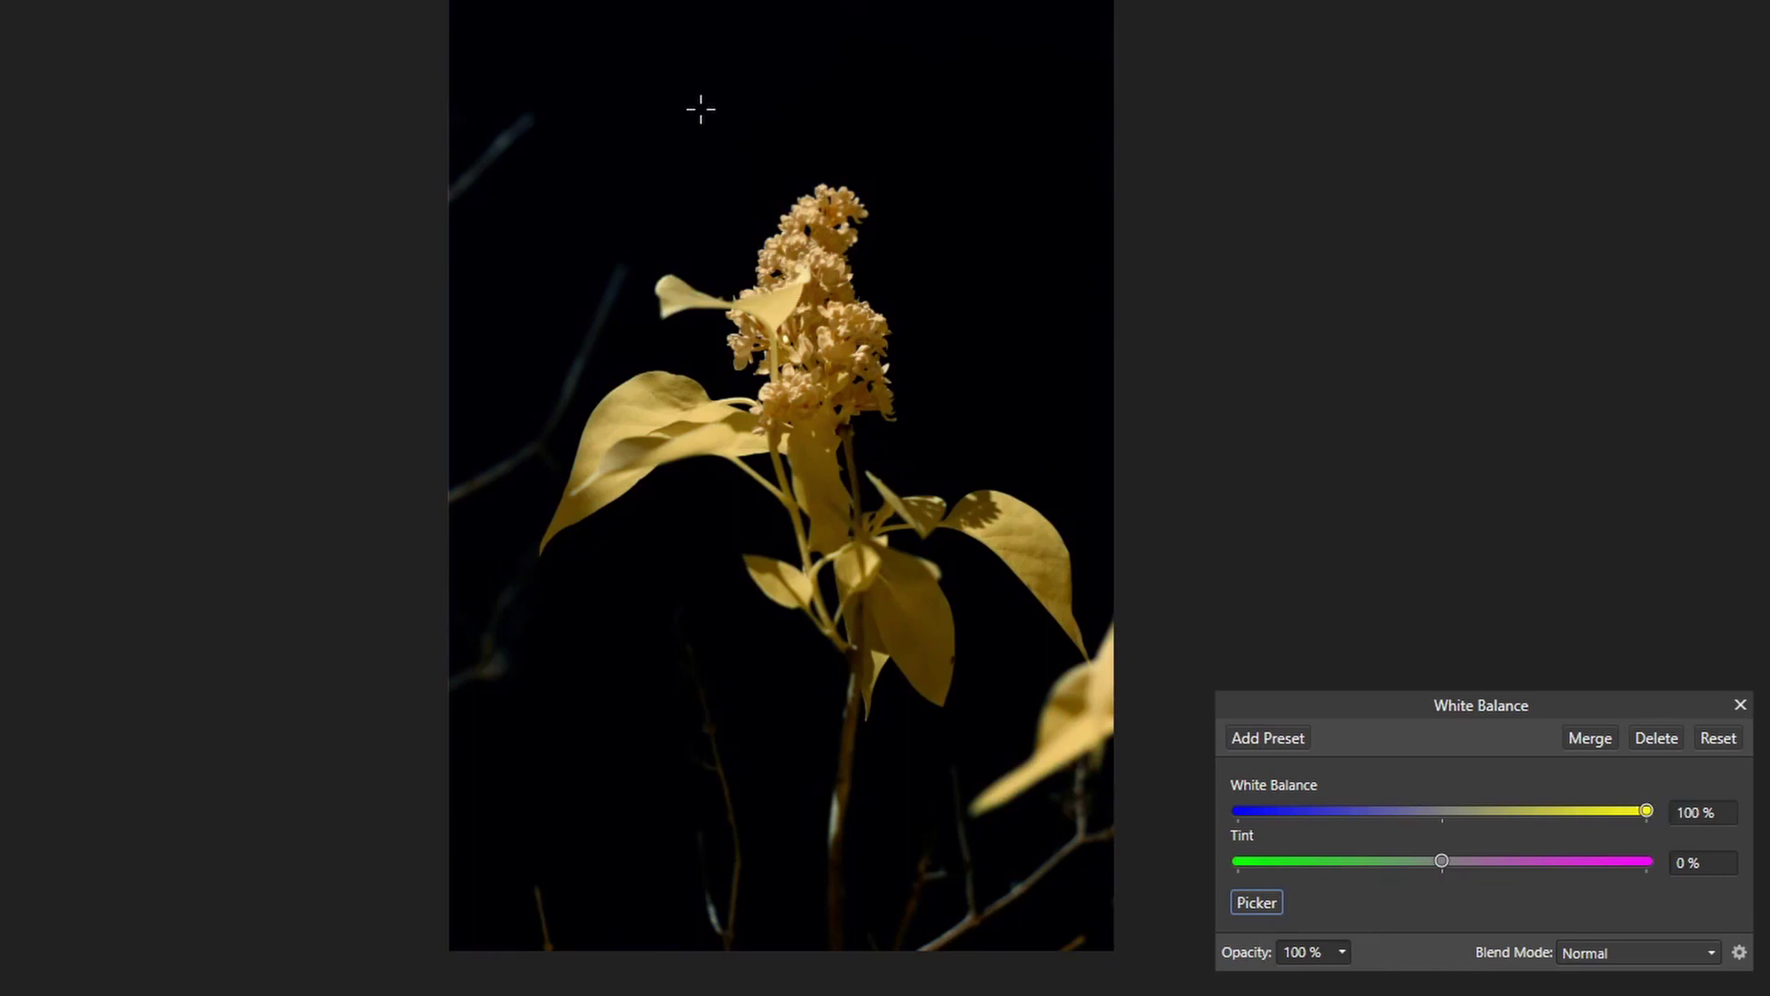
{"action": "left_click", "coordinate": [651, 413]}
{"action": "left_click", "coordinate": [849, 753]}
{"action": "left_click", "coordinate": [791, 105]}
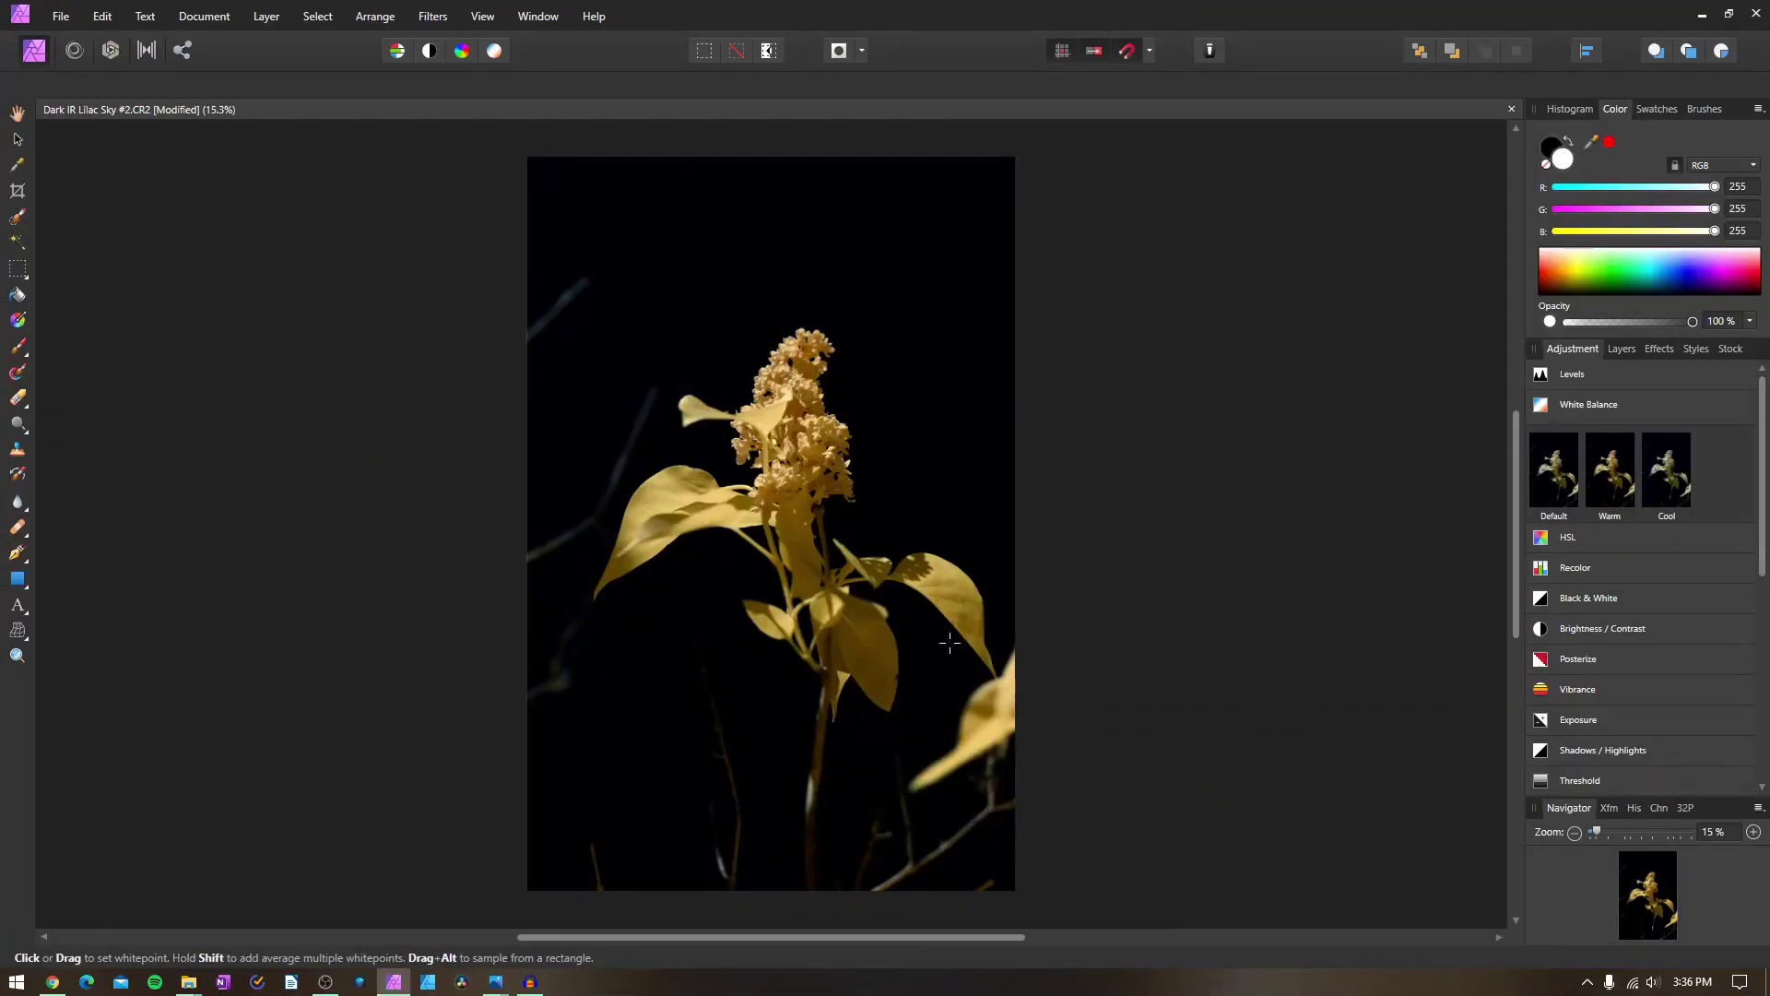
Compare white-toned Dark IR Lilac Sky #2.jpg beside the red-toned version in Photos, then minimize the red one
{"action": "mouse_move", "coordinate": [495, 981]}
{"action": "left_click", "coordinate": [442, 894]}
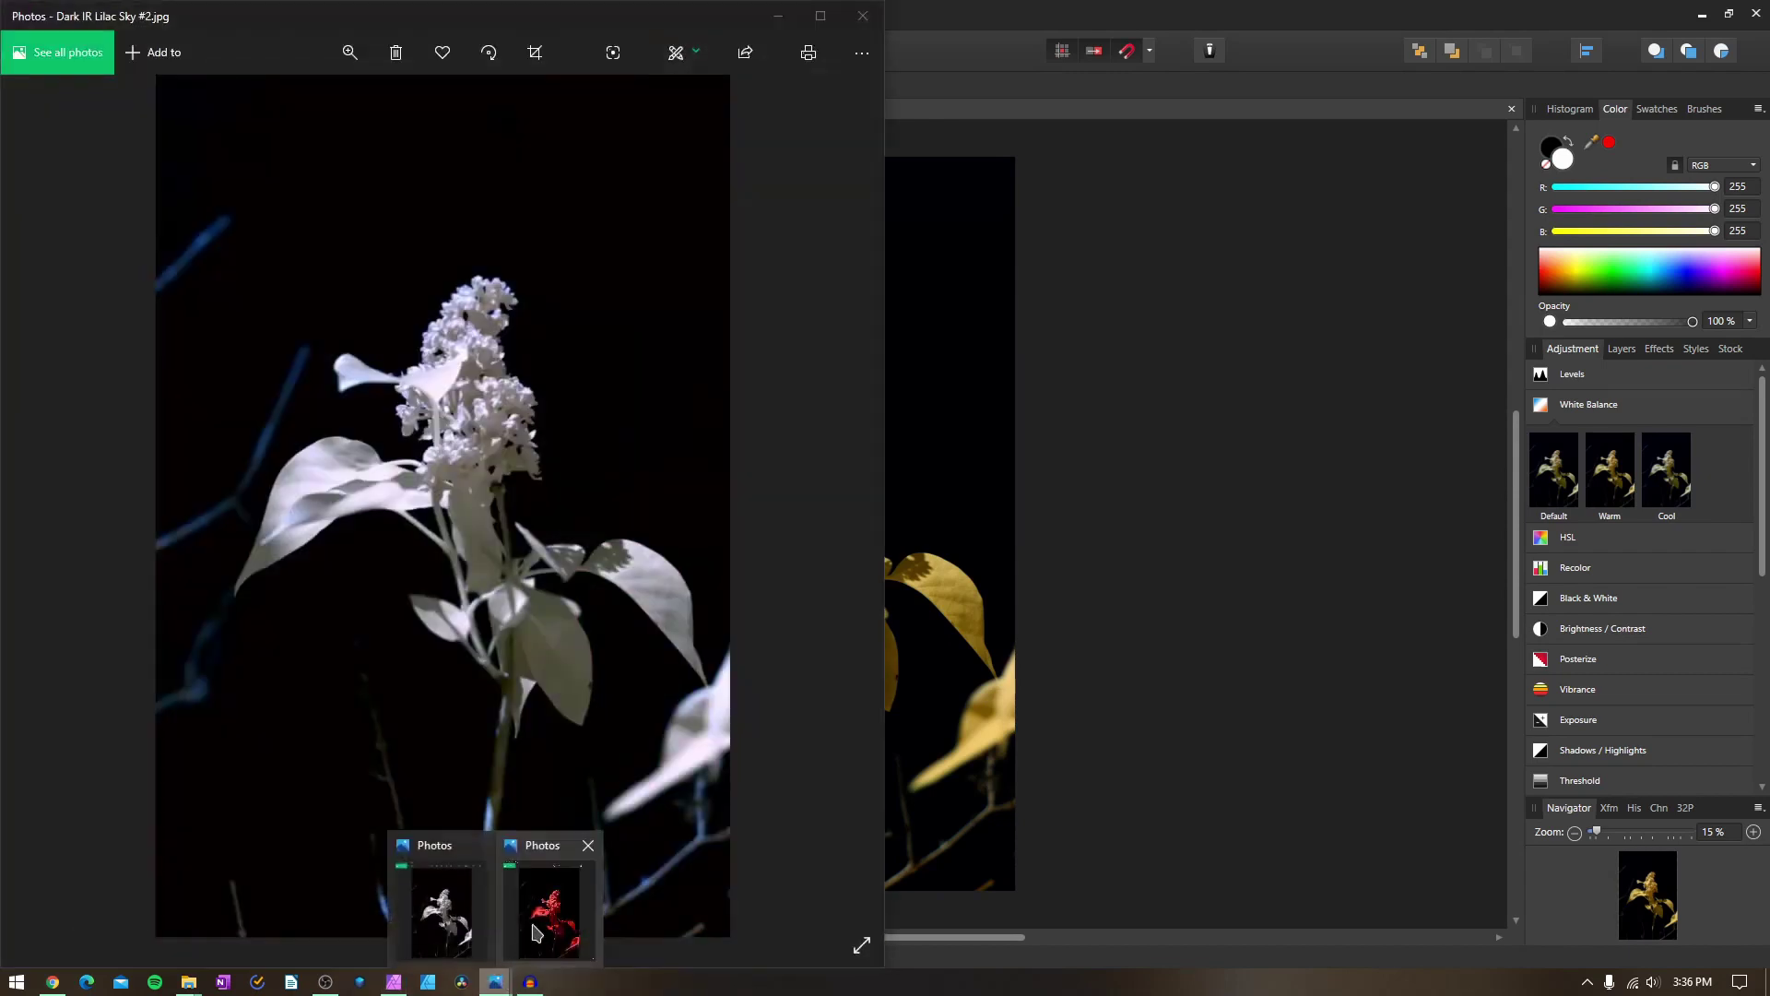
{"action": "left_click", "coordinate": [591, 893]}
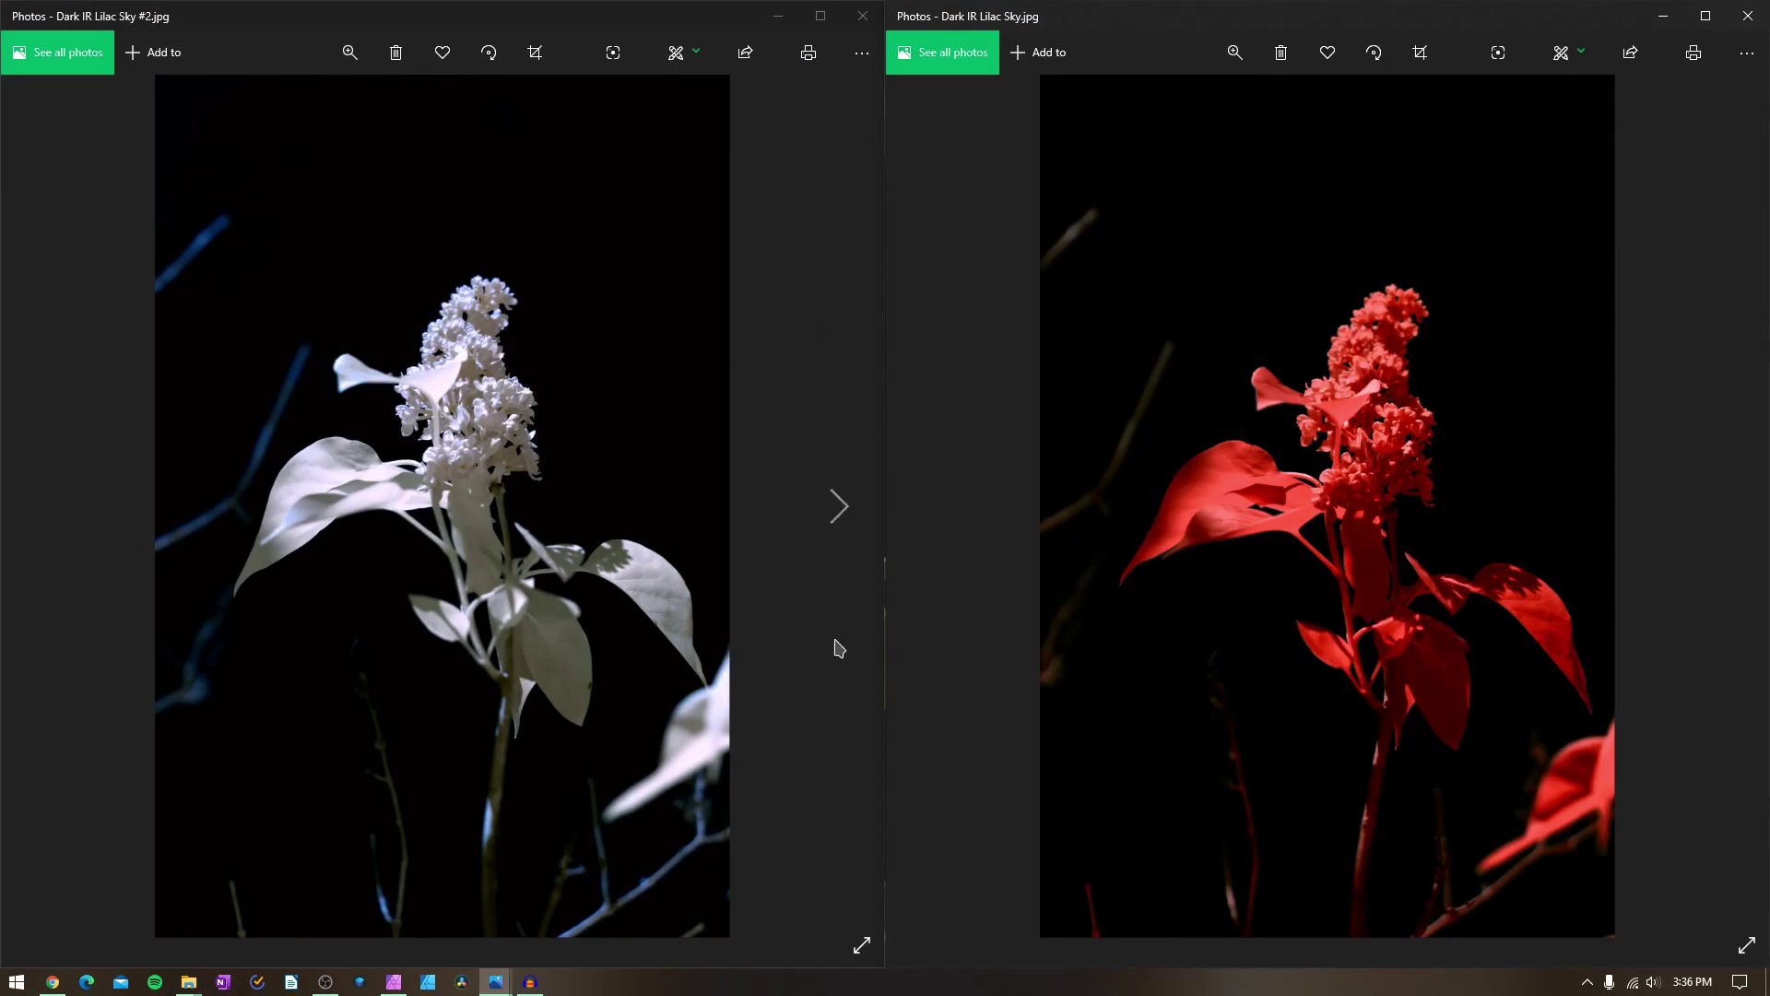
{"action": "left_click", "coordinate": [1664, 16]}
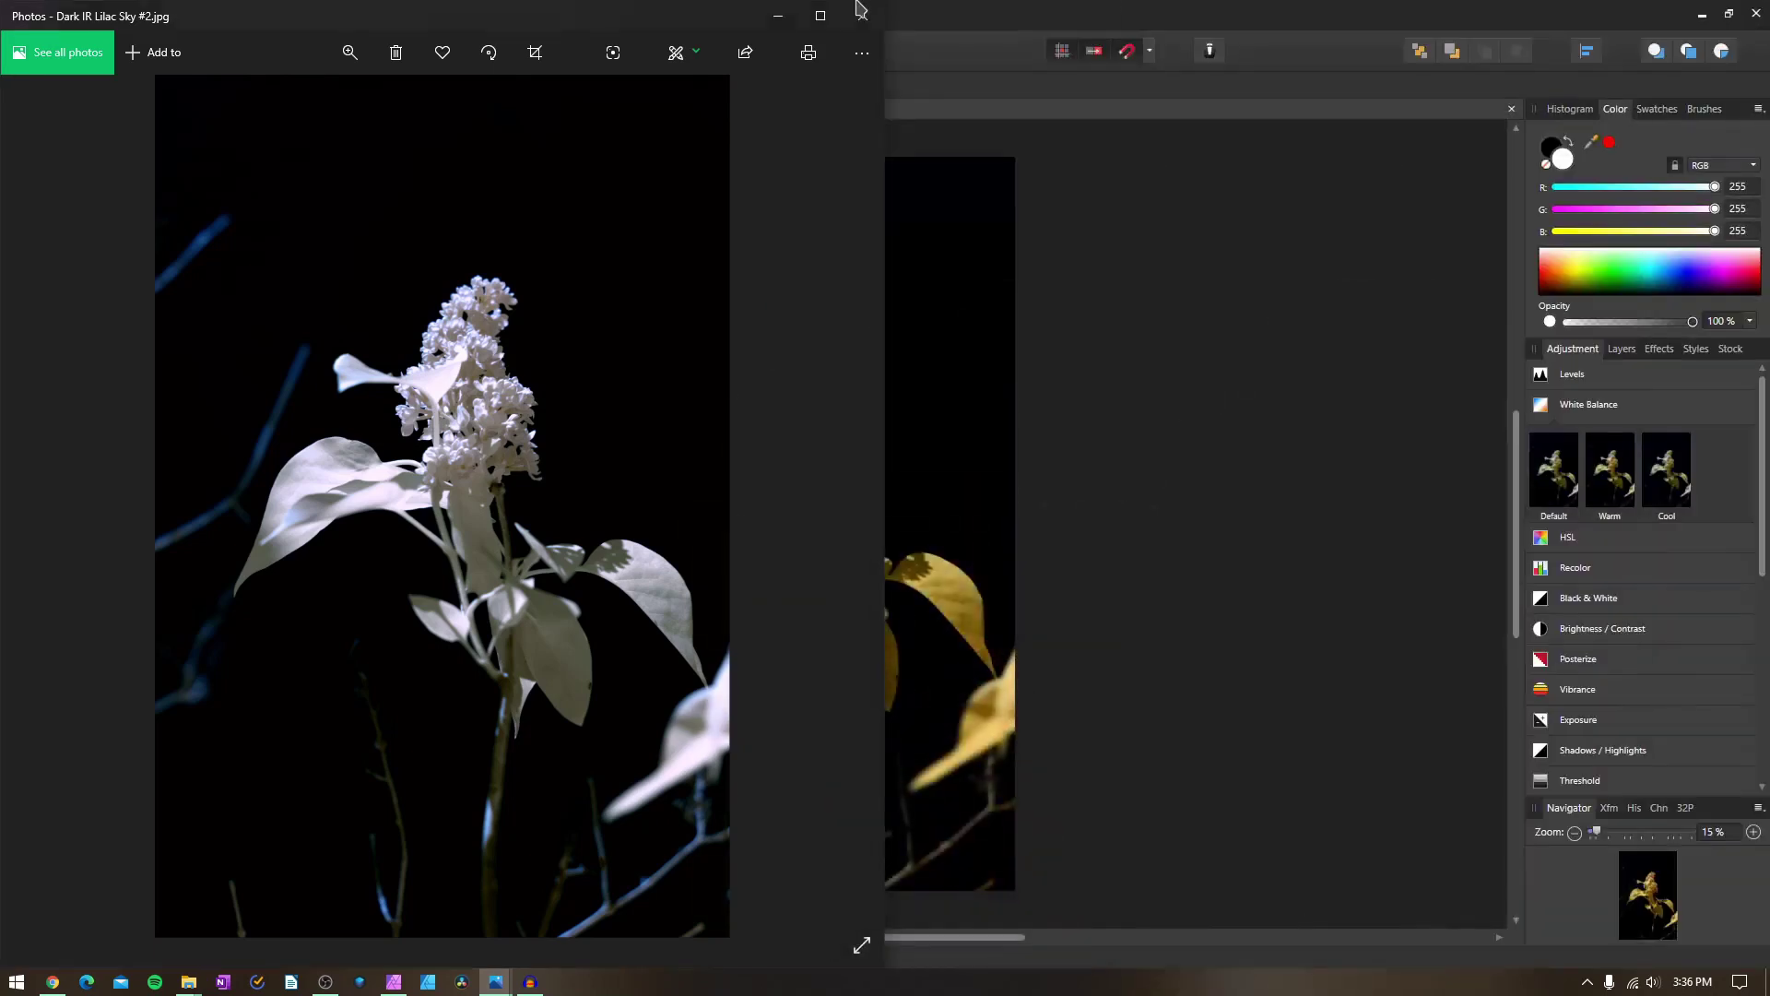
Minimize the remaining Photos window to get back to the lilac in Affinity Photo
{"action": "left_click", "coordinate": [779, 18]}
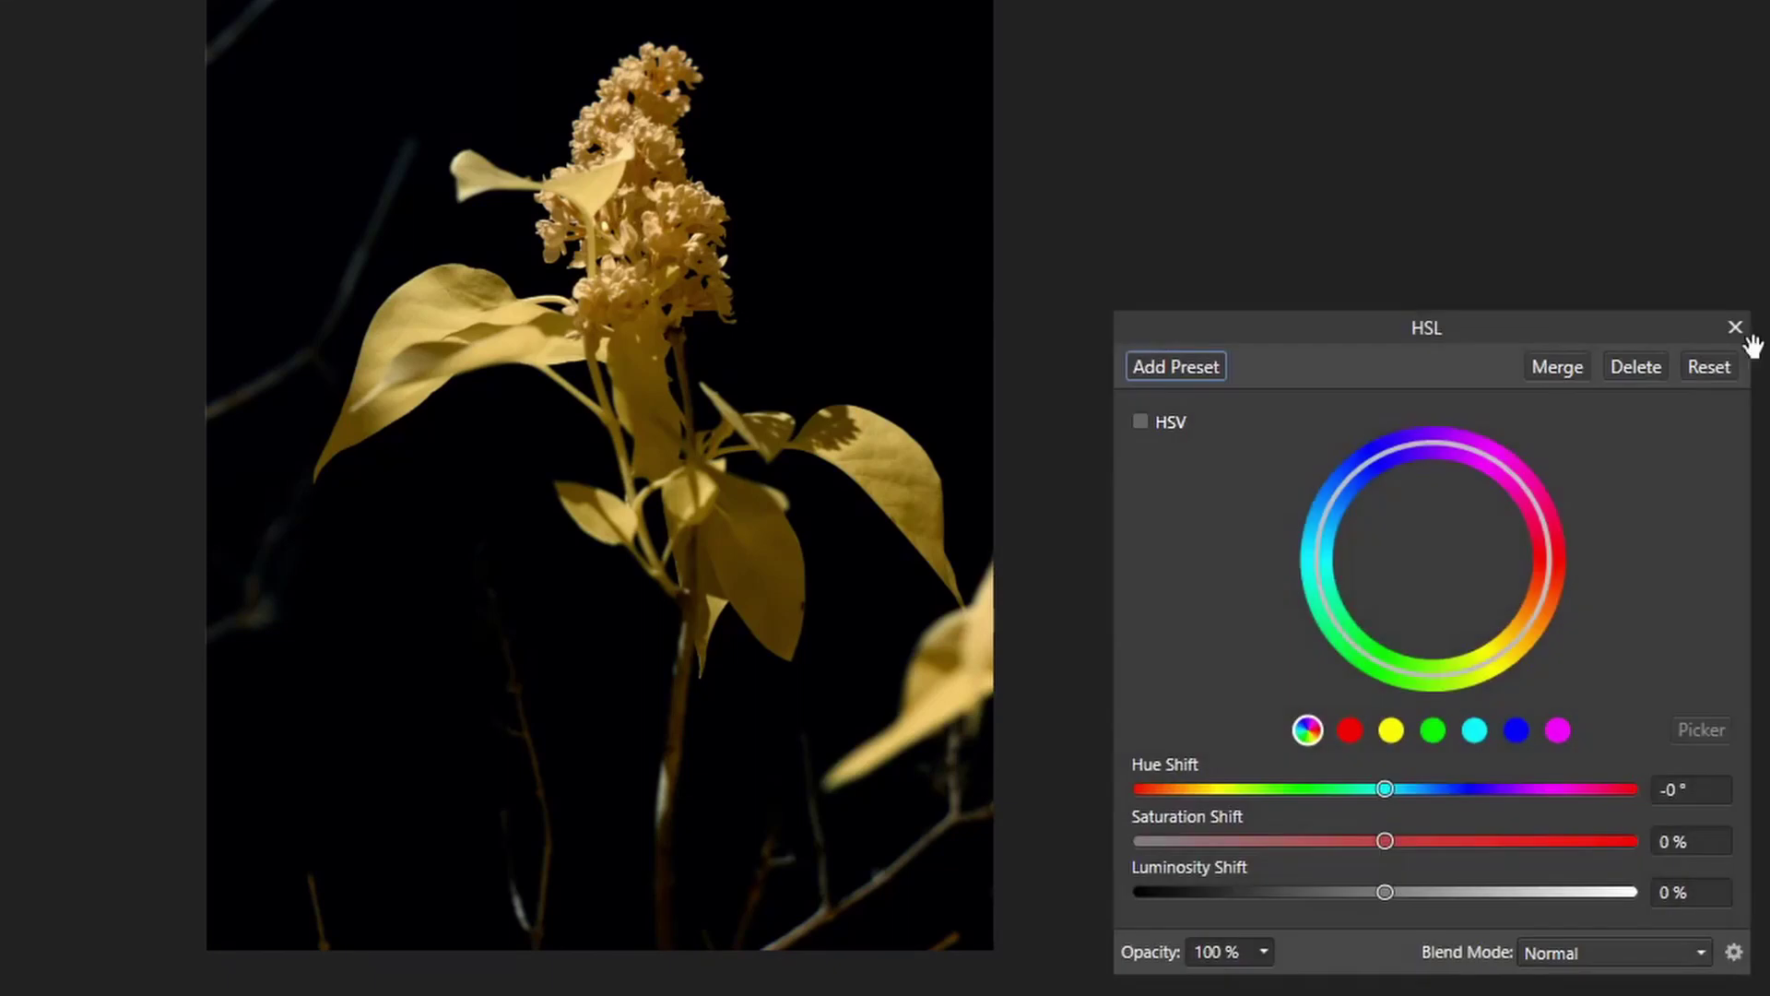
Select the HSL reds and shift them 88.2° hue, +20% saturation, +8% luminosity
{"action": "left_click", "coordinate": [1350, 731]}
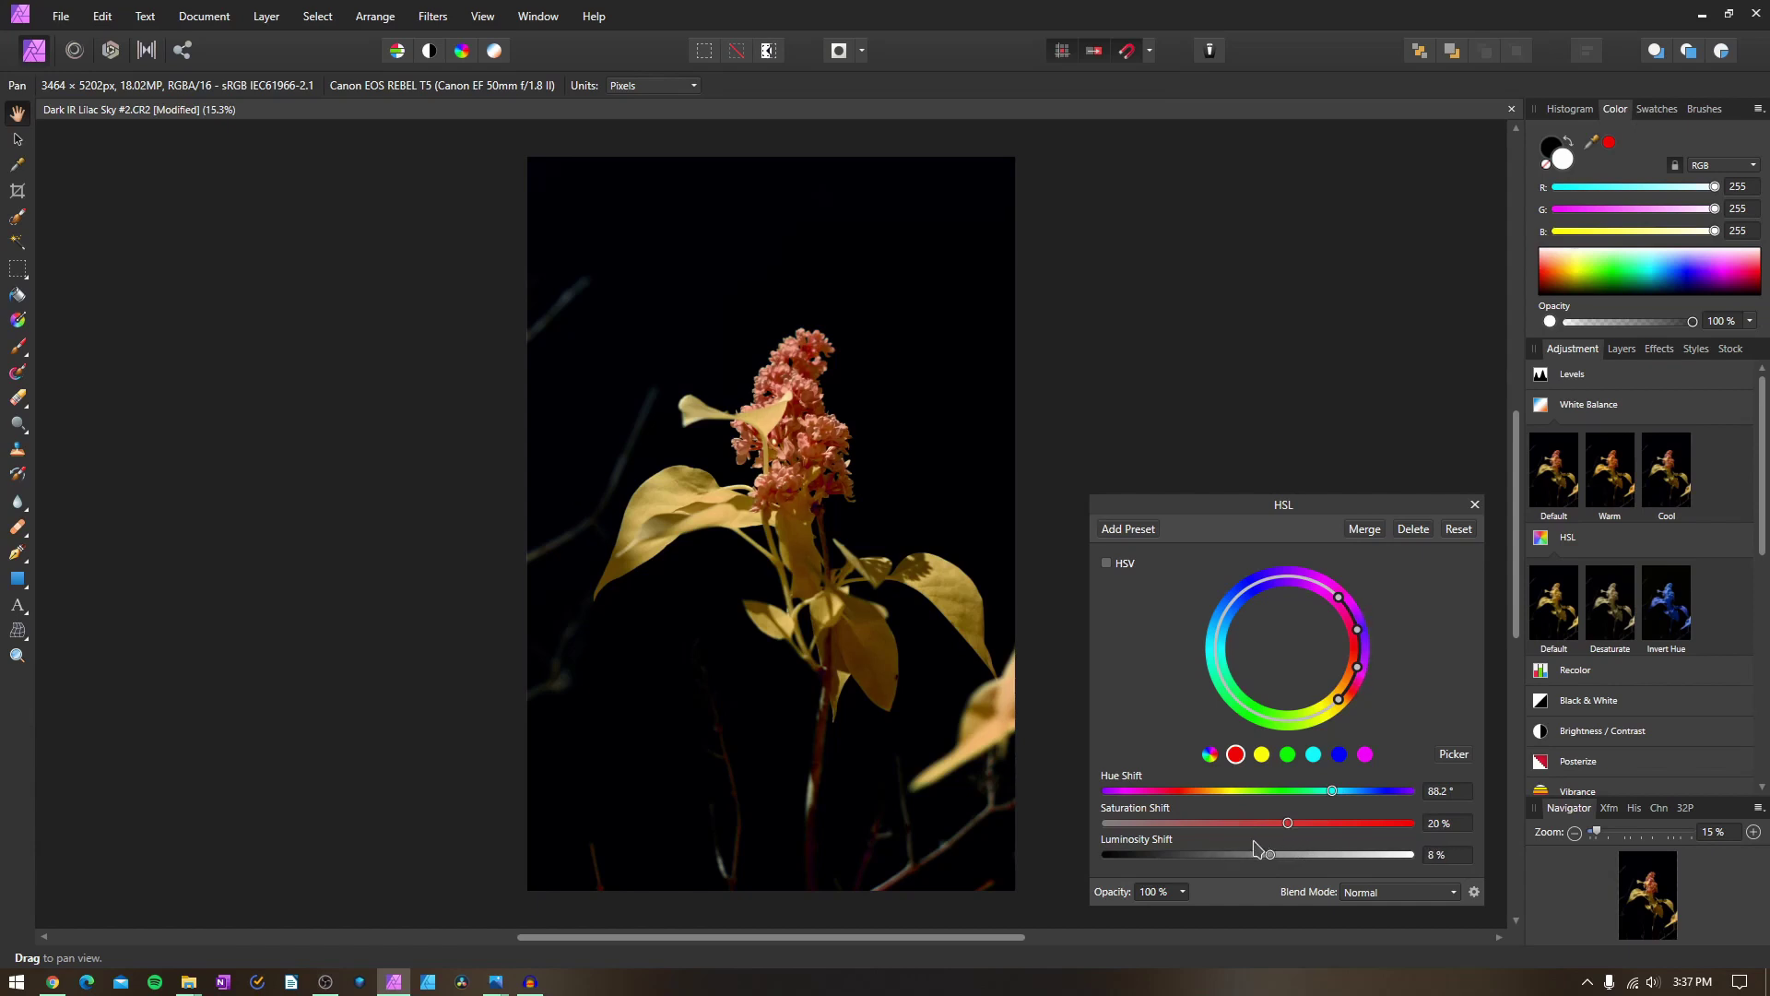
Shift the HSL yellows 30.1° in hue with +31% saturation, then tweak their luminosity
{"action": "left_click", "coordinate": [1262, 755]}
{"action": "left_click_drag", "start_coordinate": [1260, 792], "coordinate": [1307, 823]}
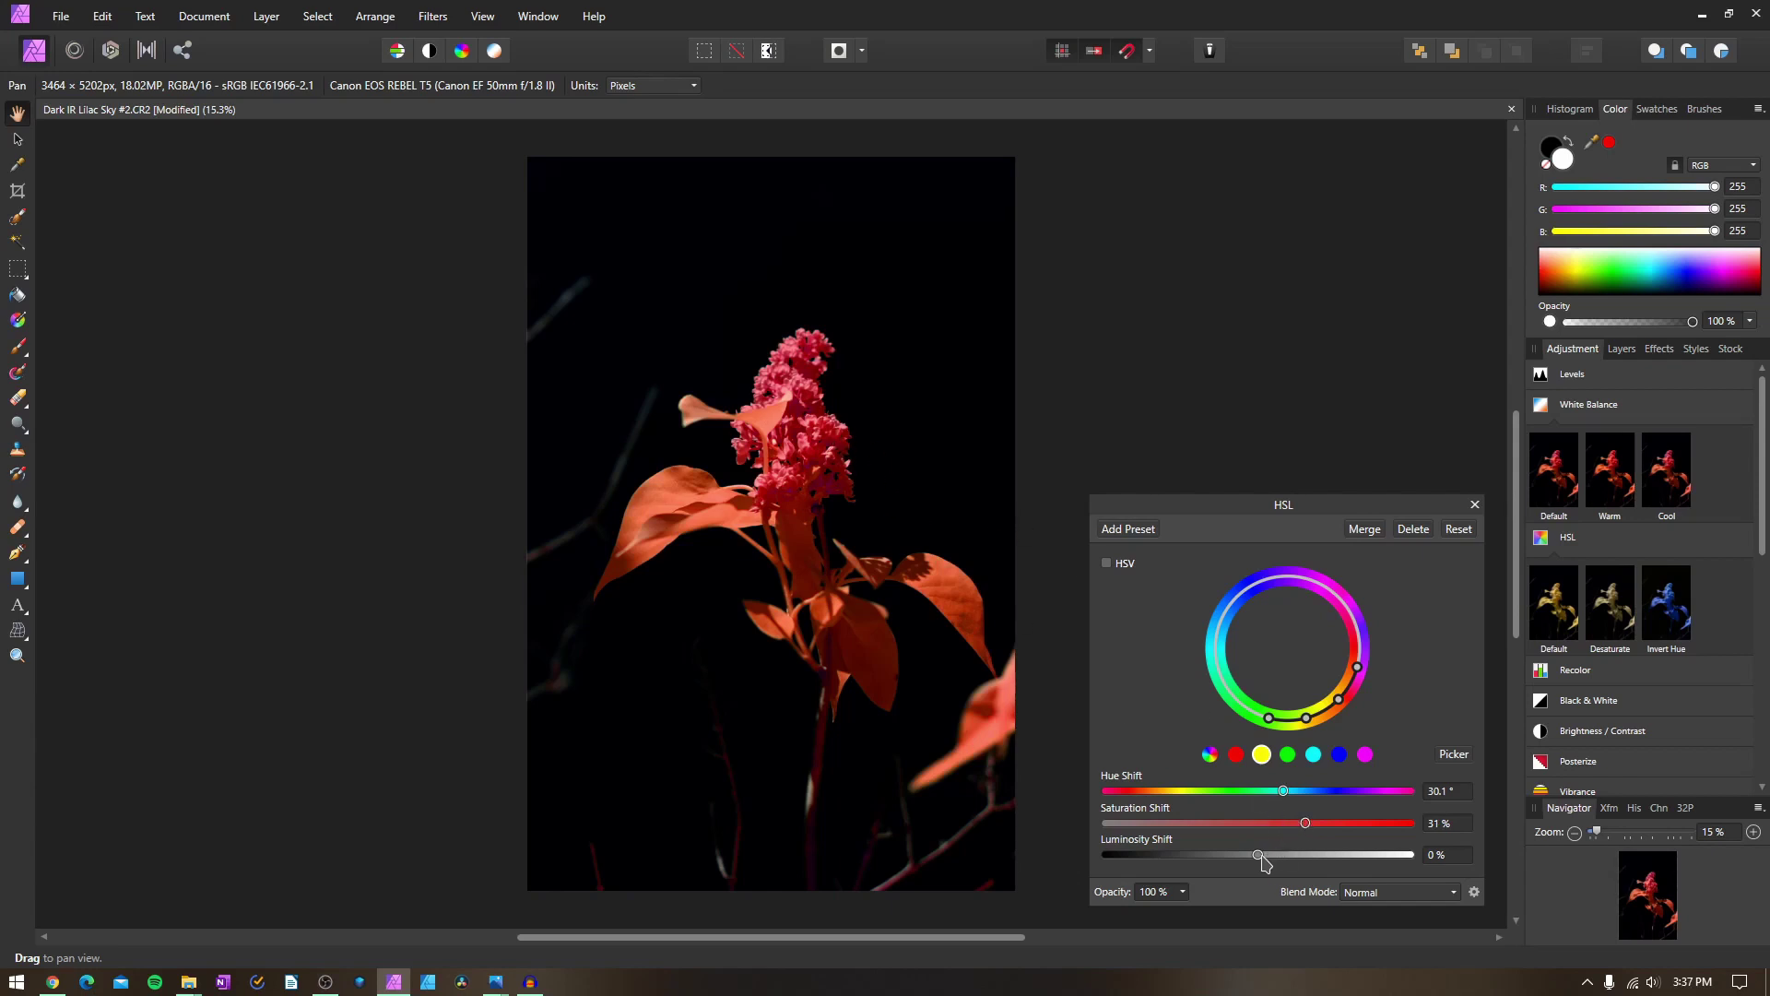
{"action": "mouse_move", "coordinate": [1258, 855]}
{"action": "left_mouse_down"}
{"action": "mouse_move", "coordinate": [1302, 856]}
{"action": "mouse_move", "coordinate": [1234, 856]}
{"action": "mouse_move", "coordinate": [1254, 855]}
{"action": "left_mouse_up"}
Try green and cyan hue shifts, resetting the green hue and cyan luminosity to 0
{"action": "left_click", "coordinate": [1288, 760]}
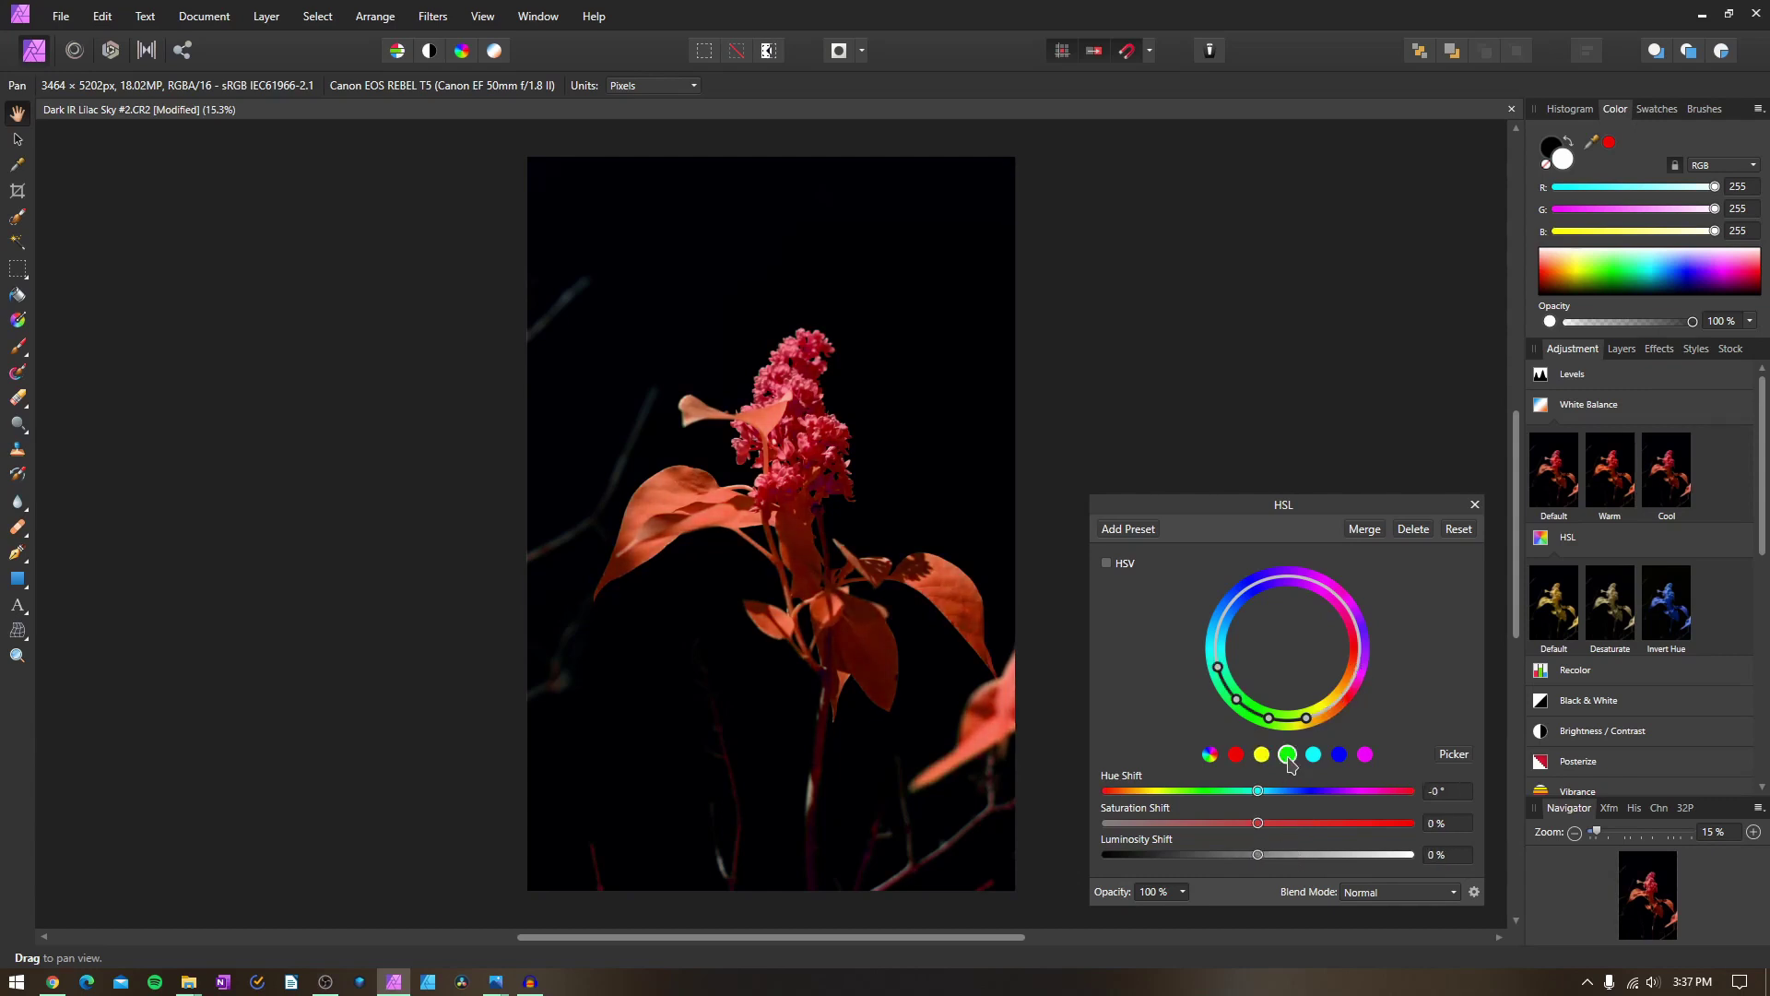
{"action": "left_click_drag", "start_coordinate": [1263, 792], "coordinate": [1383, 790]}
{"action": "left_click", "coordinate": [1446, 791]}
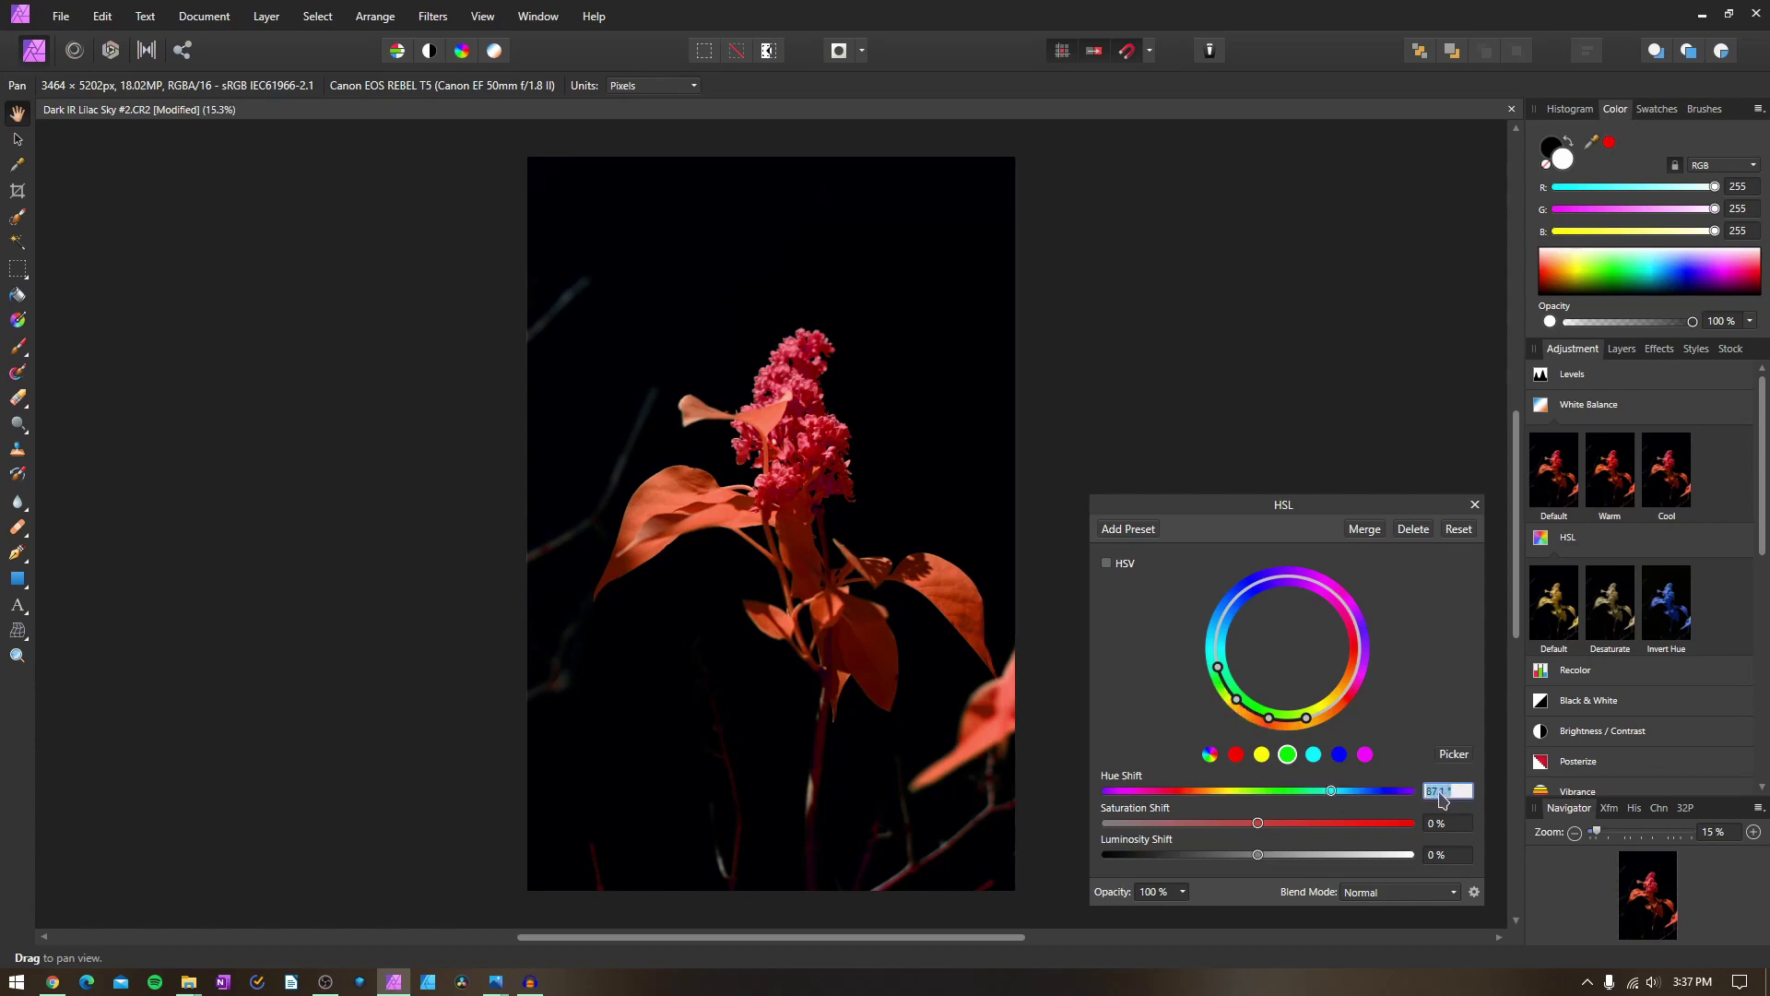
{"action": "type", "text": "0"}
{"action": "key", "text": "Return"}
{"action": "left_click", "coordinate": [1314, 758]}
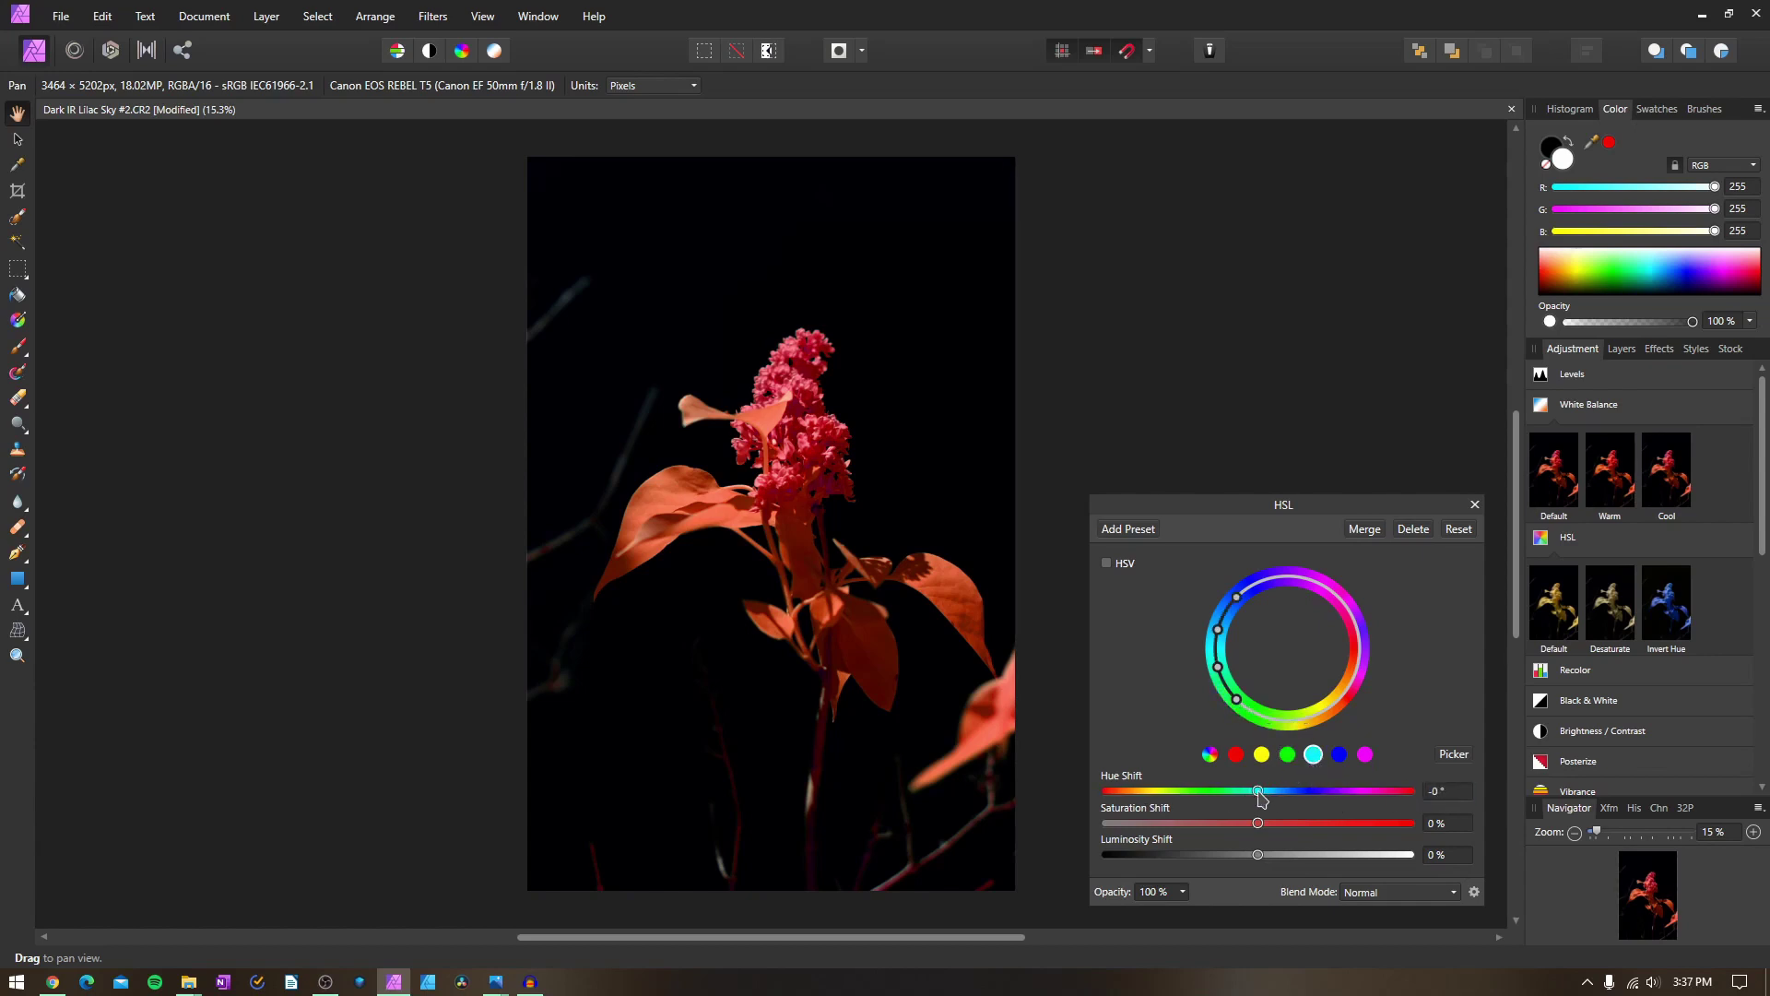
{"action": "left_click_drag", "start_coordinate": [1259, 793], "coordinate": [1223, 858]}
{"action": "left_click", "coordinate": [1448, 854]}
{"action": "type", "text": "0"}
{"action": "key", "text": "Return"}
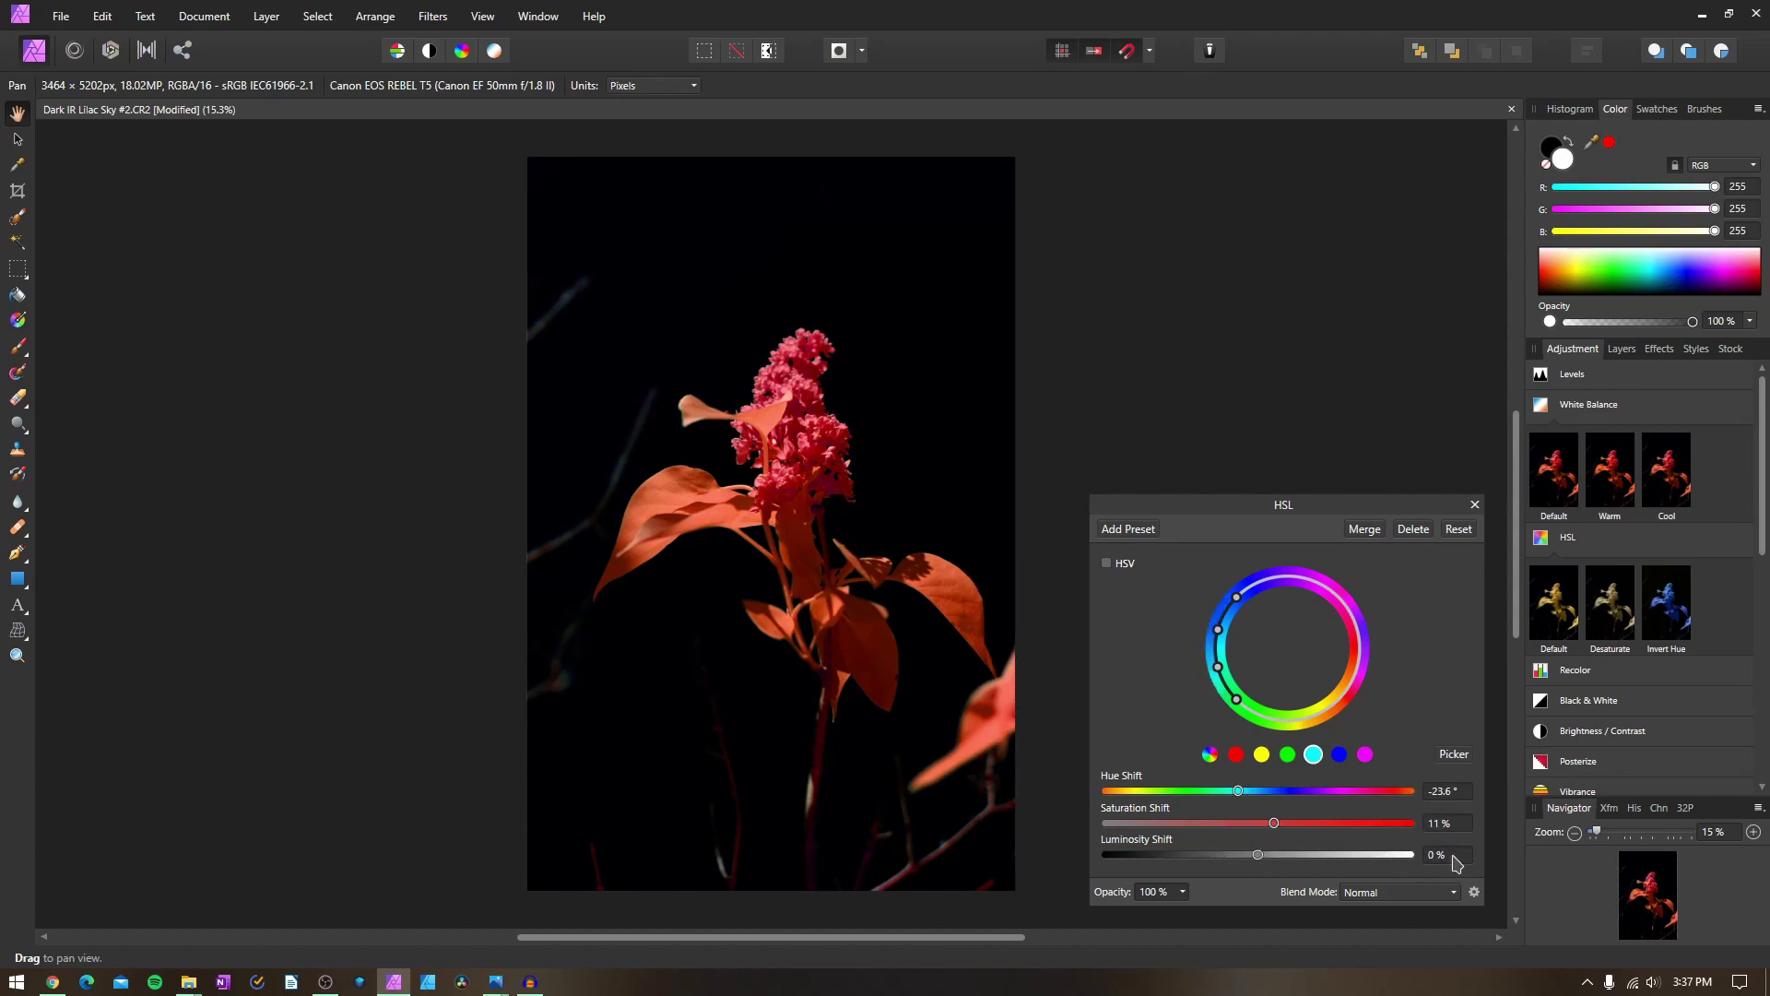
Shift blues to −74° hue with lower saturation, and magentas to 18.1° hue
{"action": "left_click", "coordinate": [1339, 754]}
{"action": "left_click_drag", "start_coordinate": [1259, 791], "coordinate": [1199, 801]}
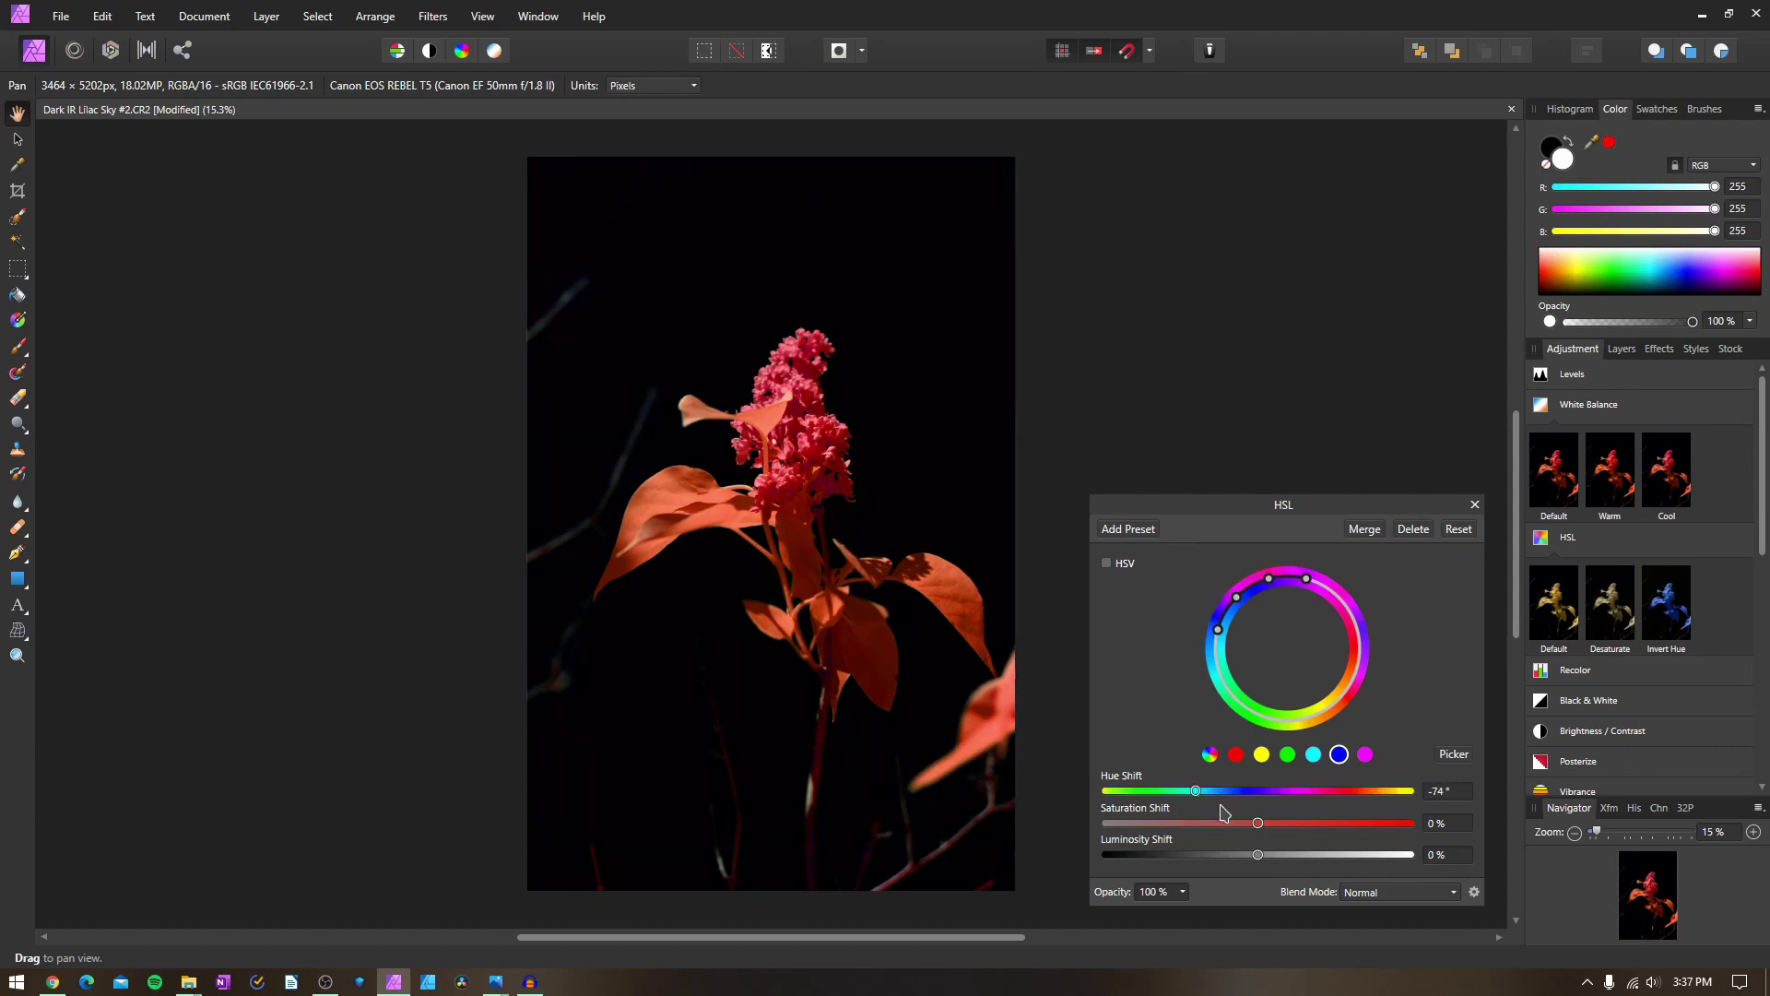
{"action": "left_click_drag", "start_coordinate": [1259, 824], "coordinate": [1204, 856]}
{"action": "left_click", "coordinate": [1365, 754]}
{"action": "left_click_drag", "start_coordinate": [1257, 790], "coordinate": [1317, 855]}
Apply a master hue shift of about 13° so leaves turn red and flowers magenta
{"action": "left_click", "coordinate": [1210, 754]}
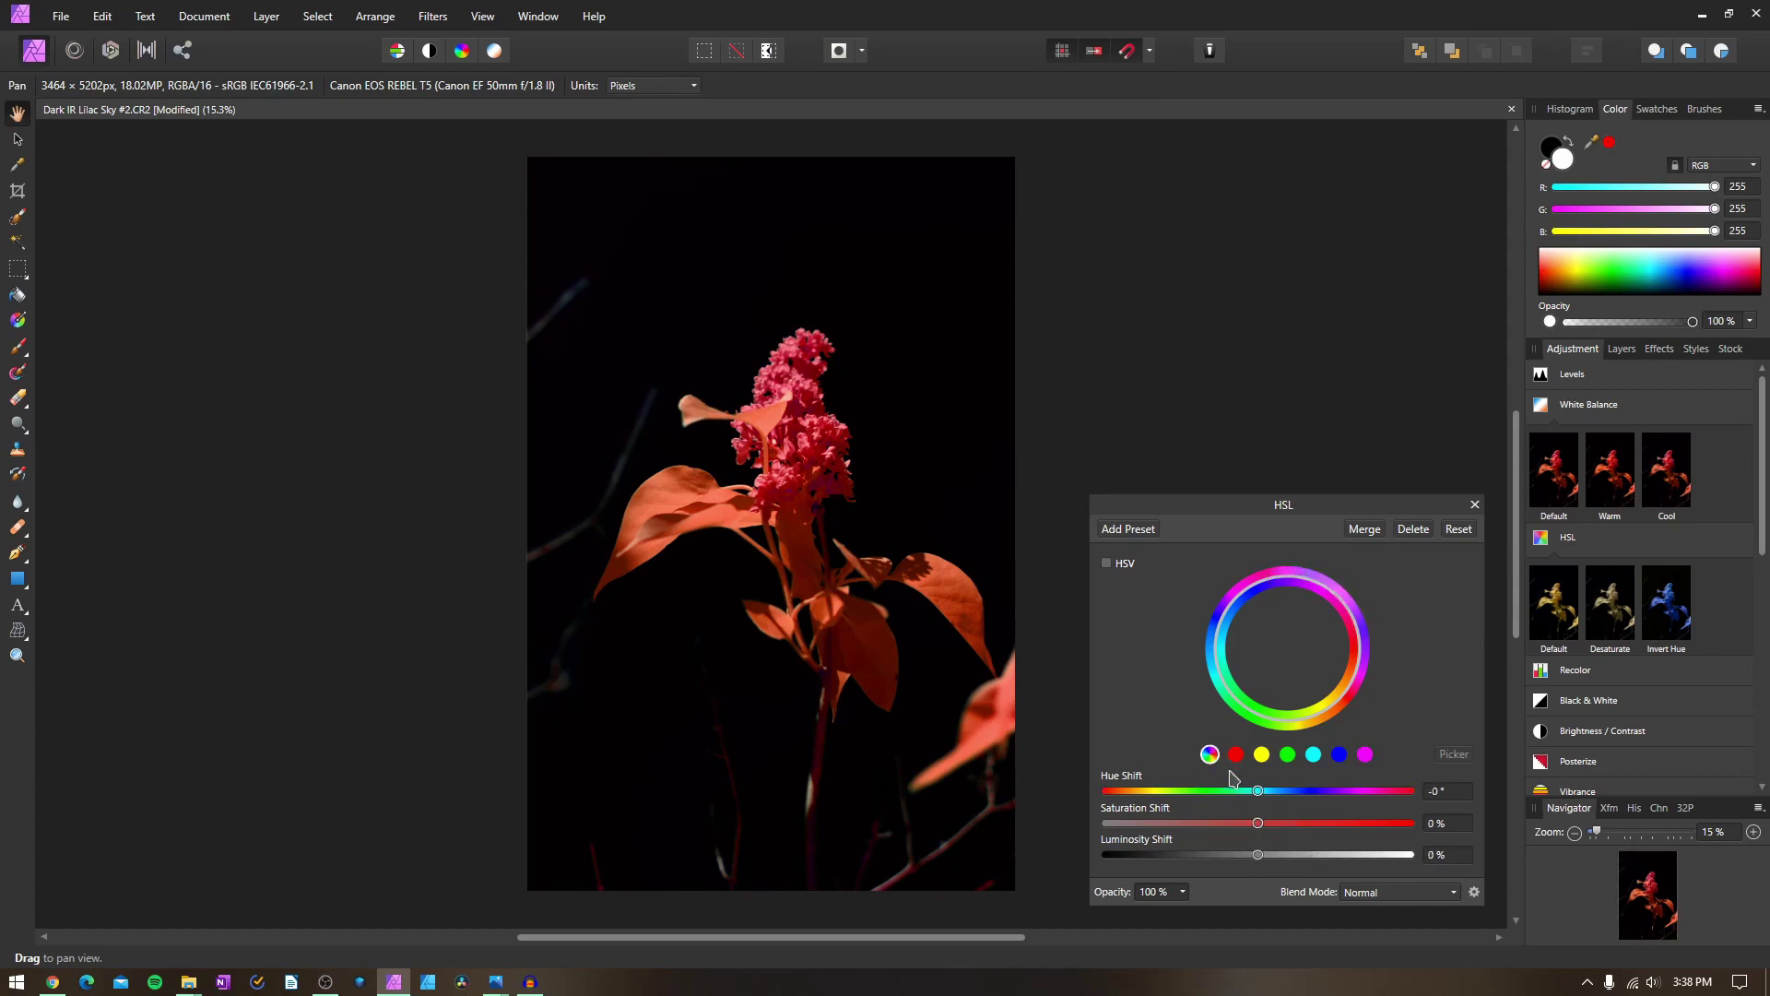
{"action": "mouse_move", "coordinate": [1263, 795]}
{"action": "left_mouse_down"}
{"action": "mouse_move", "coordinate": [1309, 795]}
{"action": "mouse_move", "coordinate": [1272, 796]}
{"action": "left_mouse_up"}
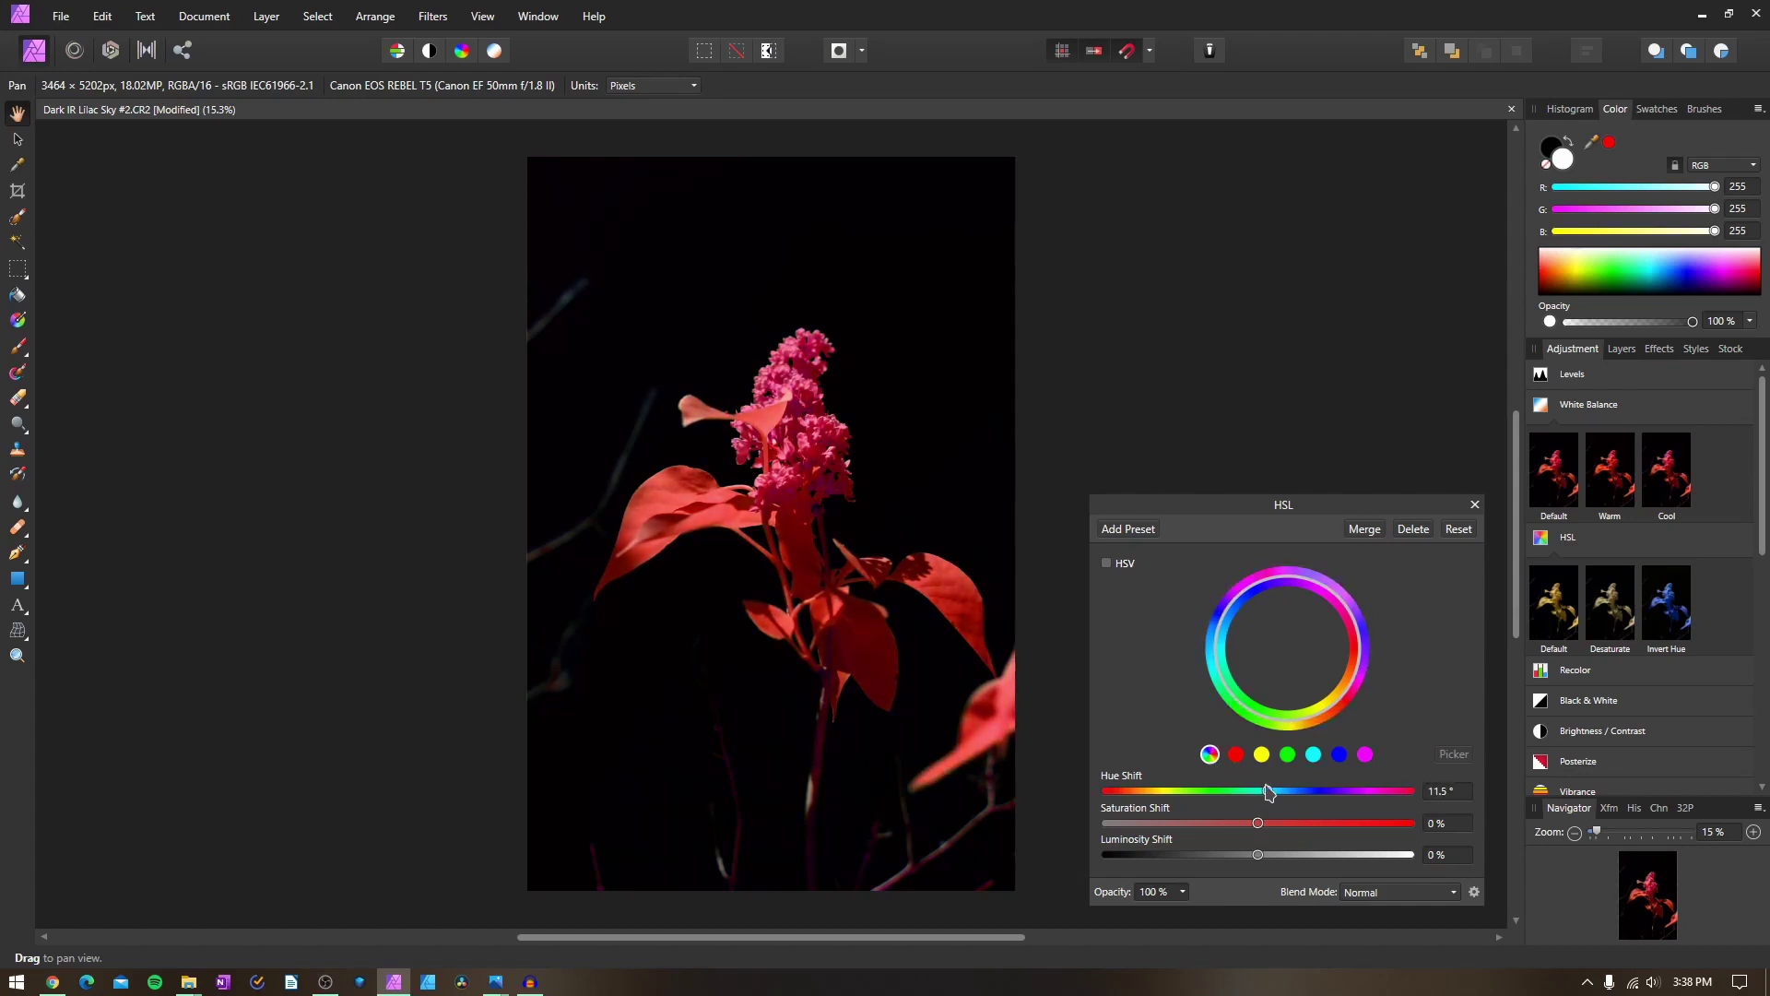
{"action": "left_click", "coordinate": [1474, 504]}
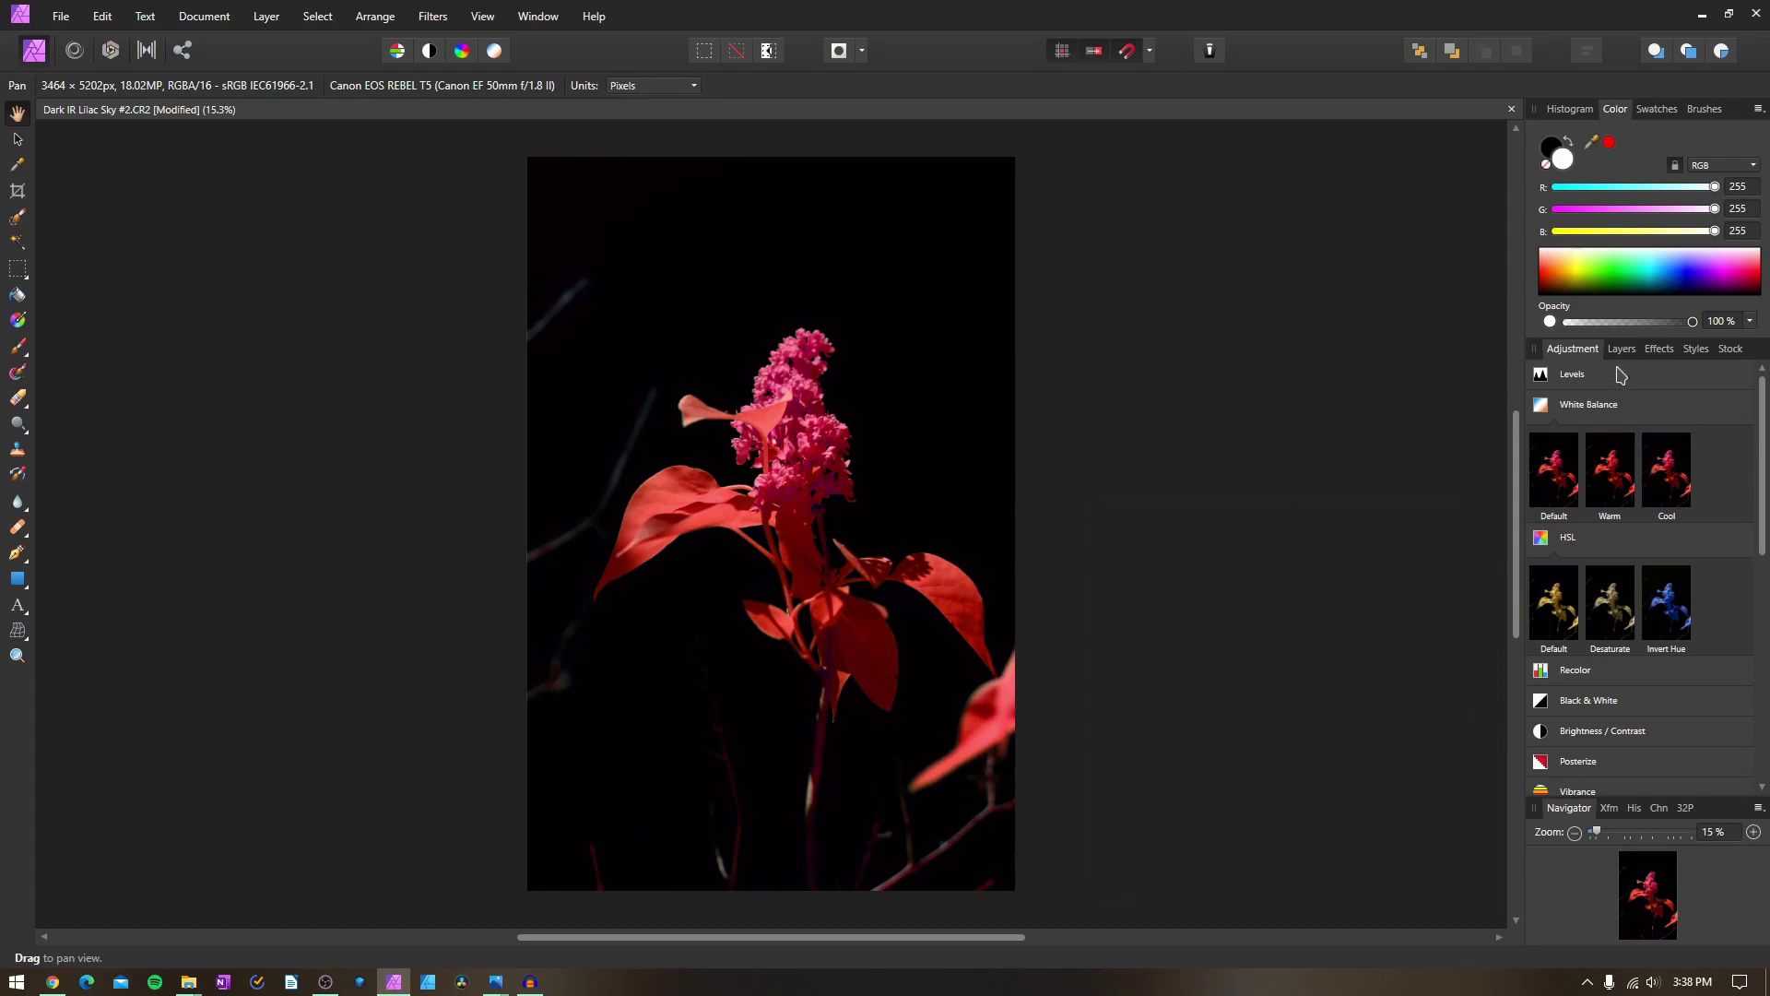
Toggle the HSL Shift layer off and on in Layers to compare before and after
{"action": "left_click", "coordinate": [1623, 350]}
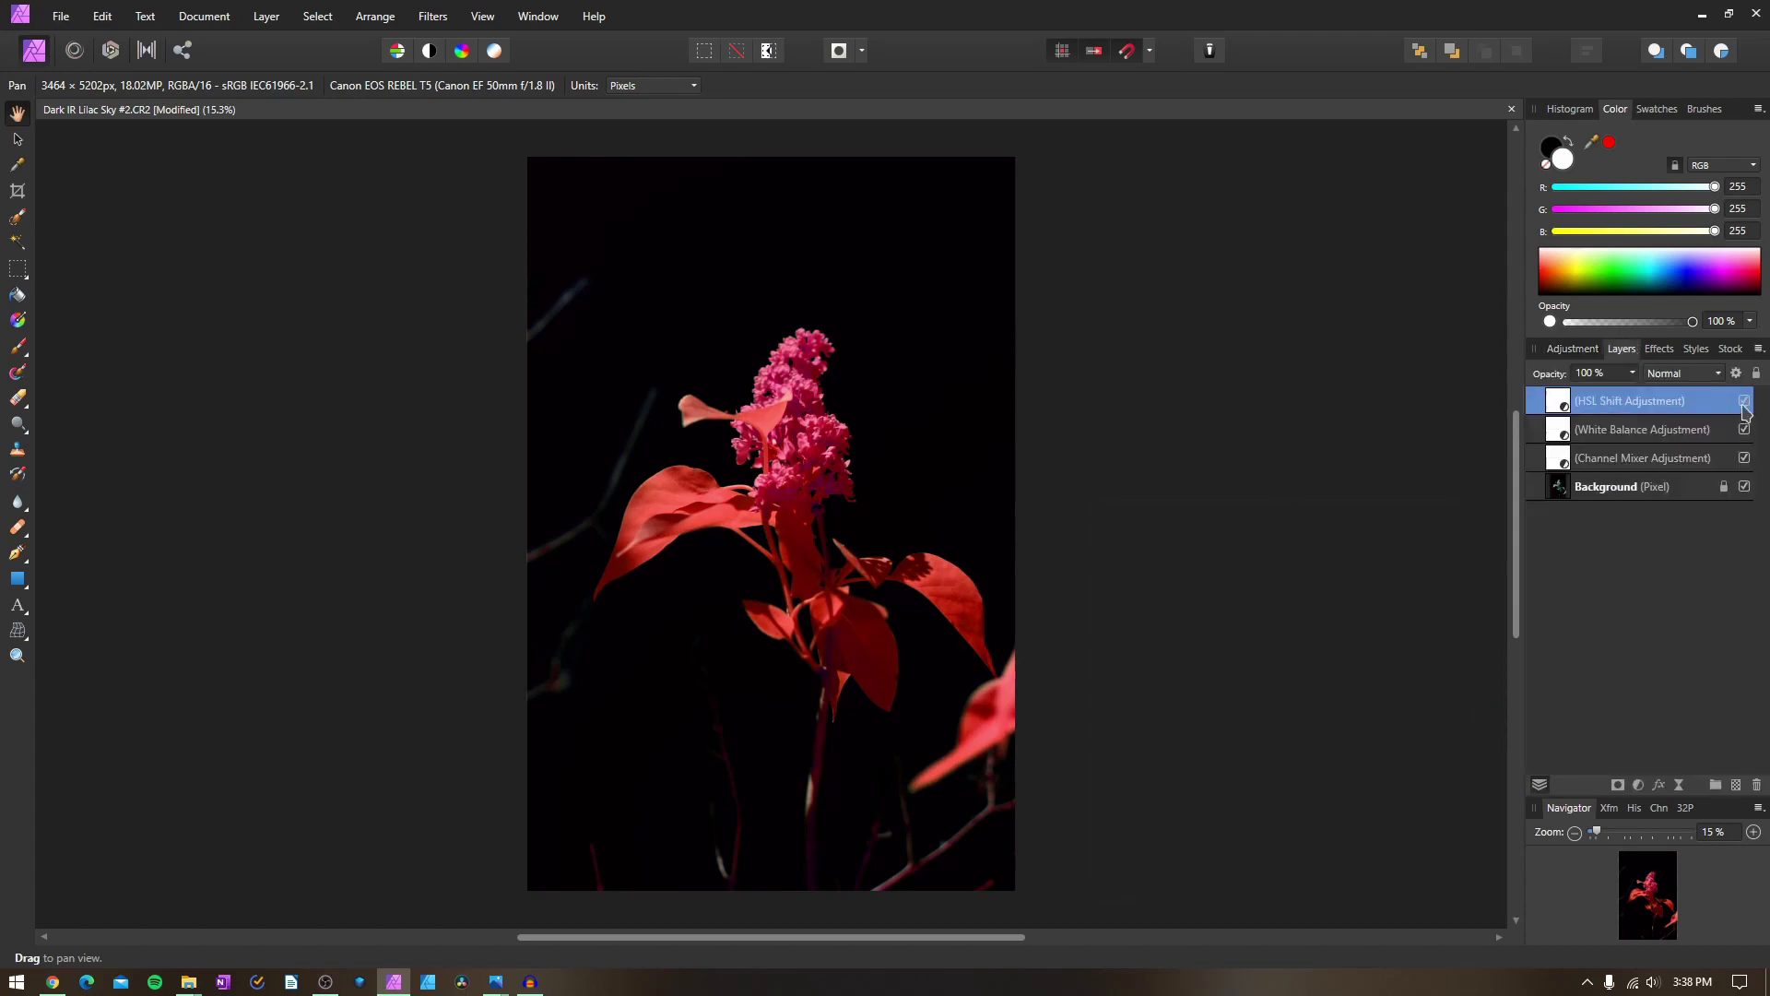
{"action": "left_click", "coordinate": [1745, 401]}
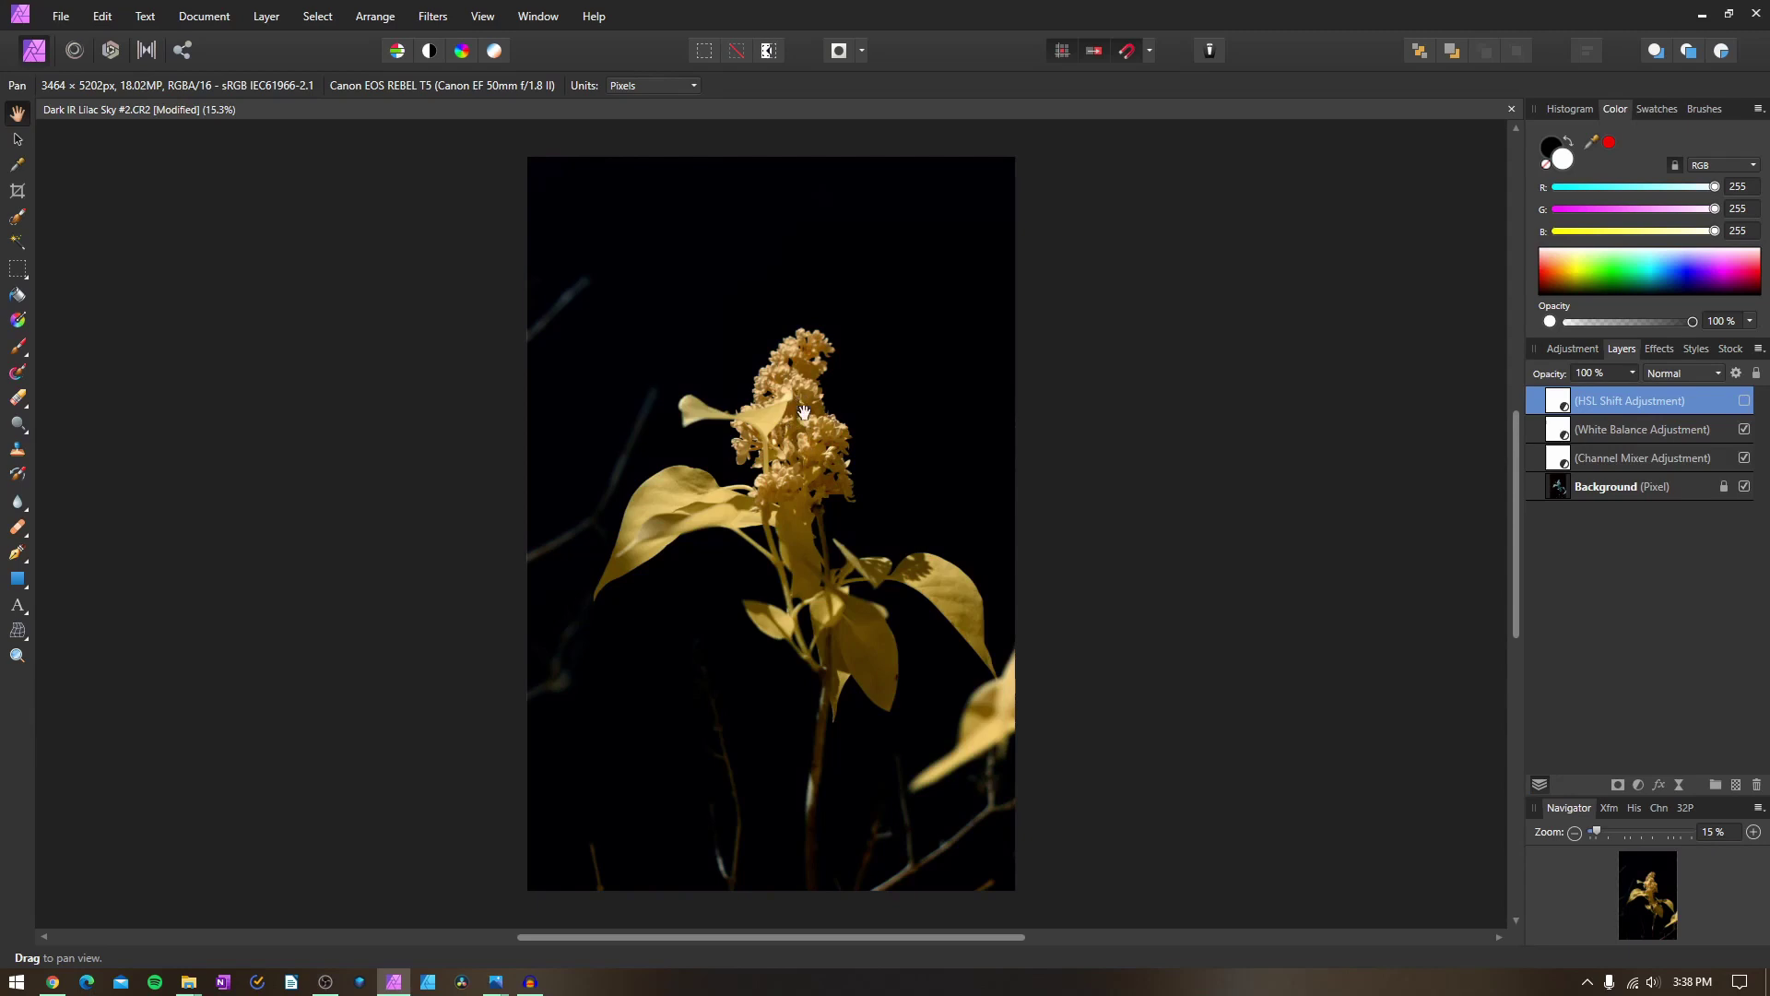
{"action": "left_click", "coordinate": [1746, 401]}
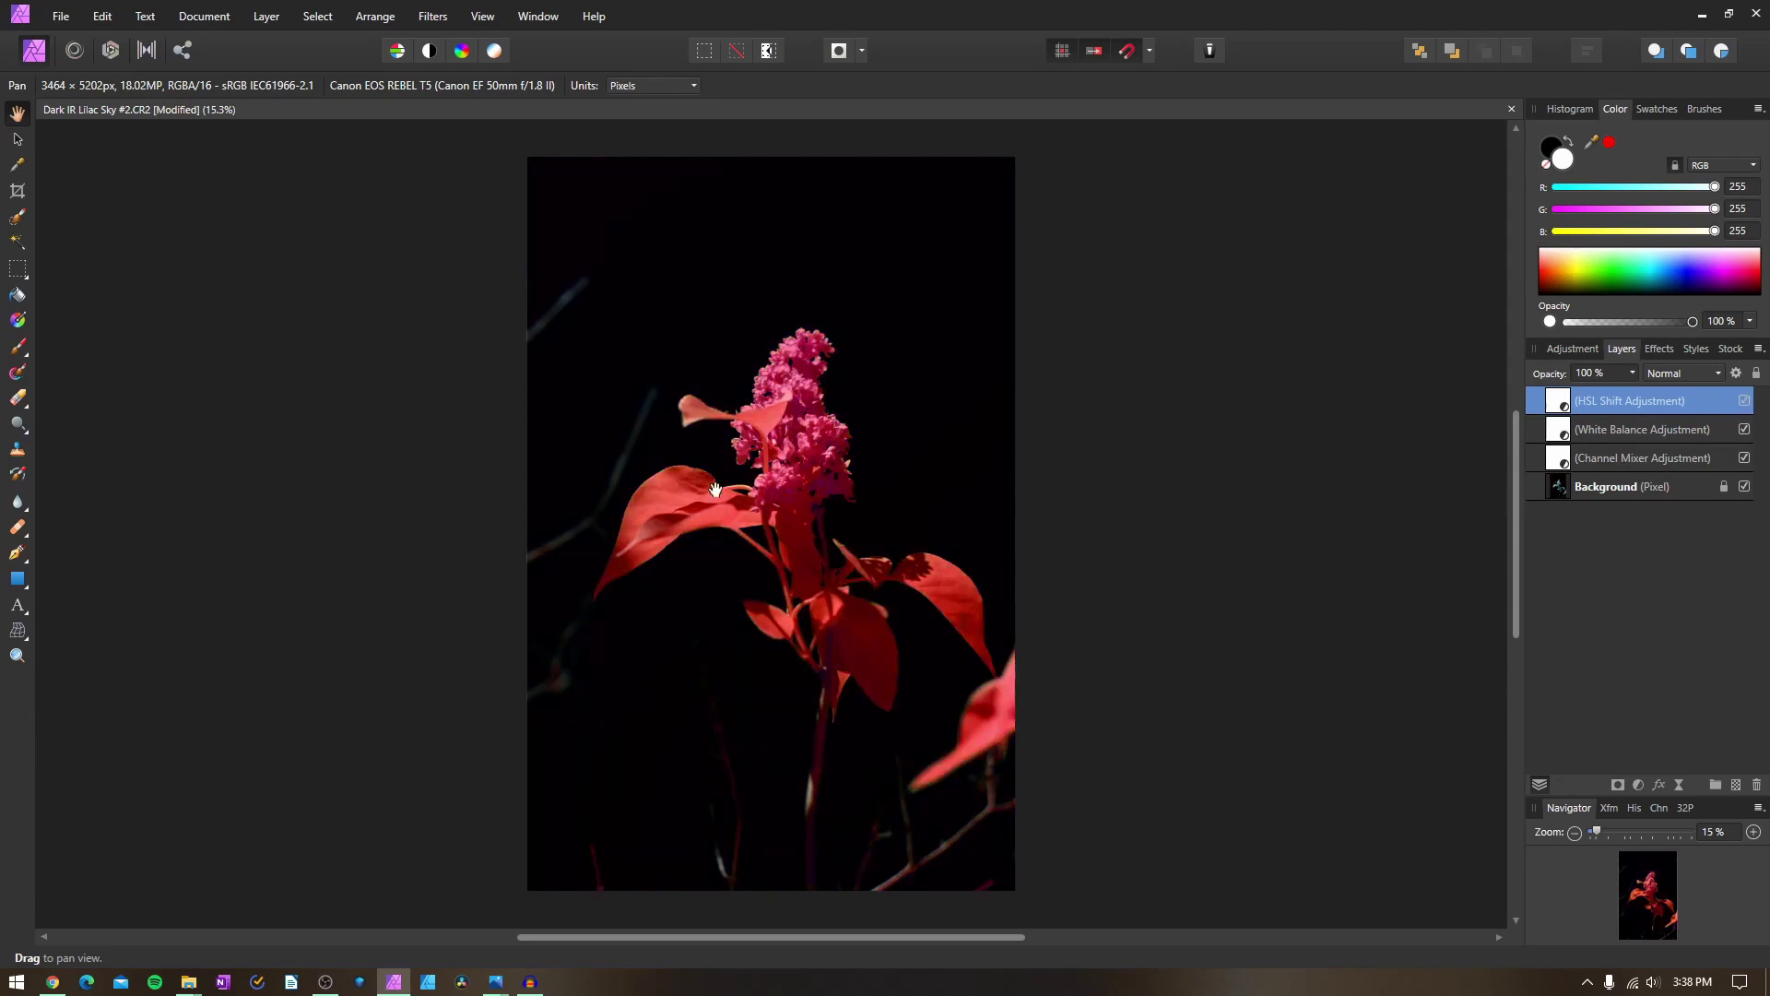
Add a Color Balance adjustment and tint the shadows toward red and slightly magenta
{"action": "left_click", "coordinate": [1574, 350]}
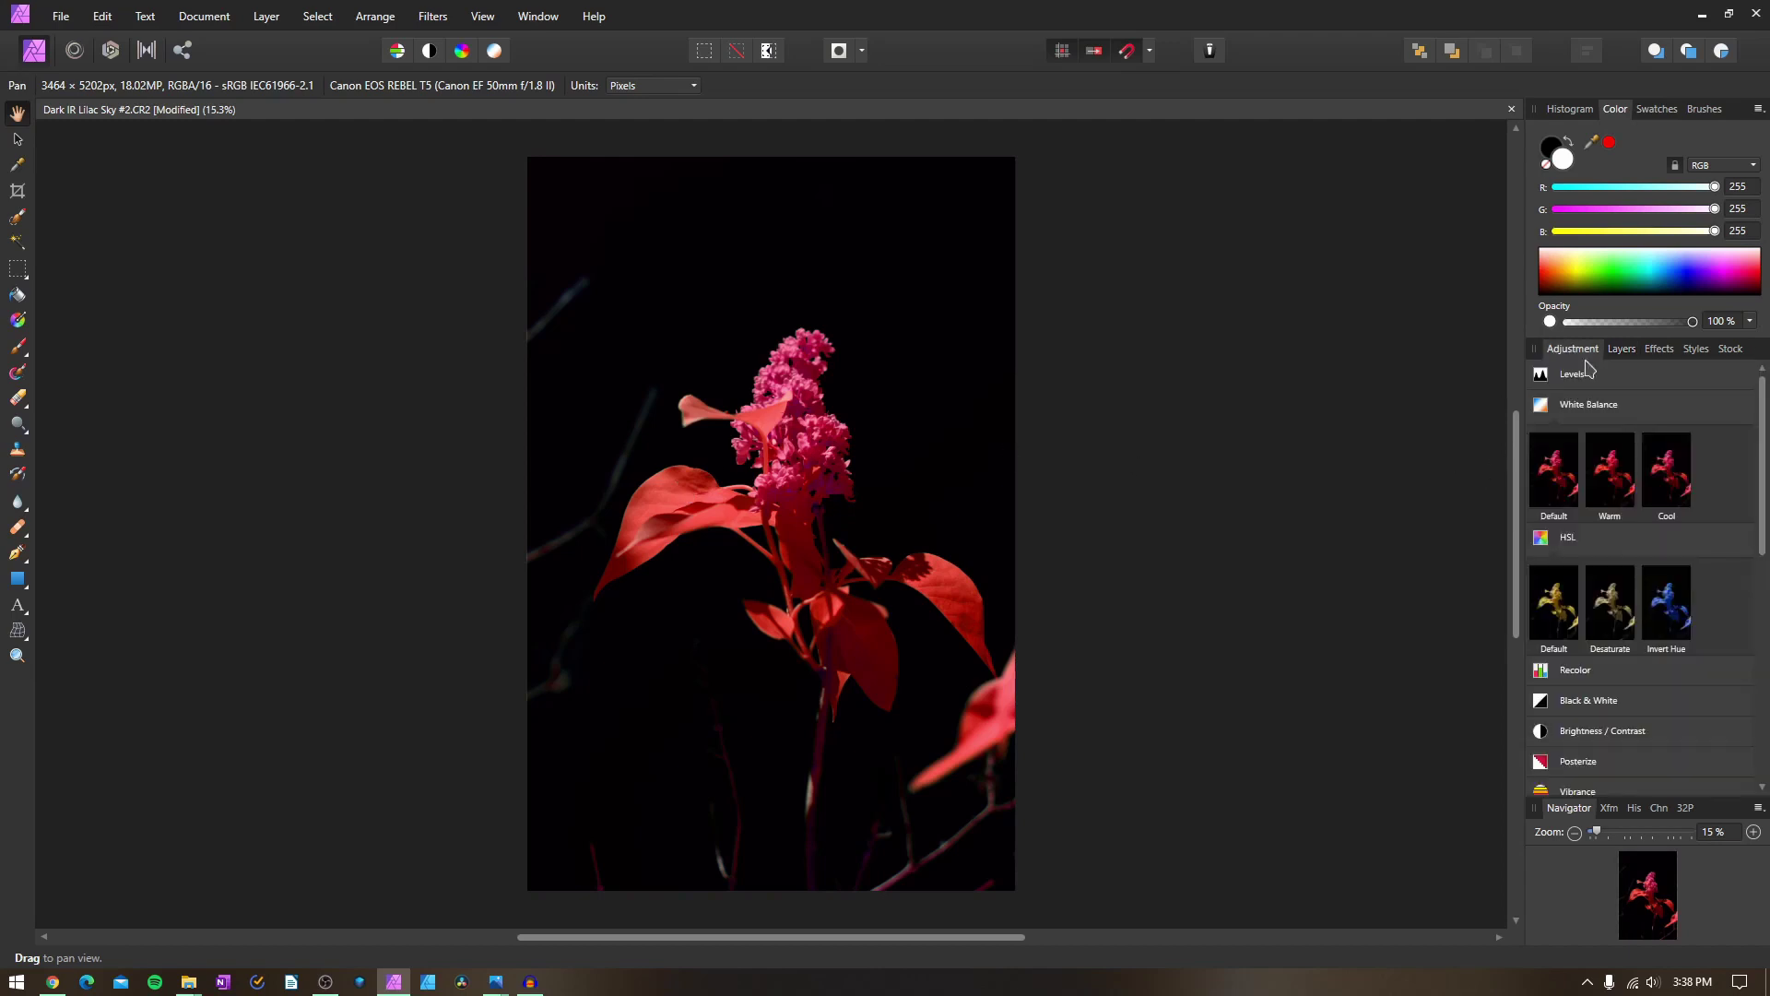
{"action": "scroll", "coordinate": [1620, 444], "scroll_direction": "down", "scroll_amount": 5}
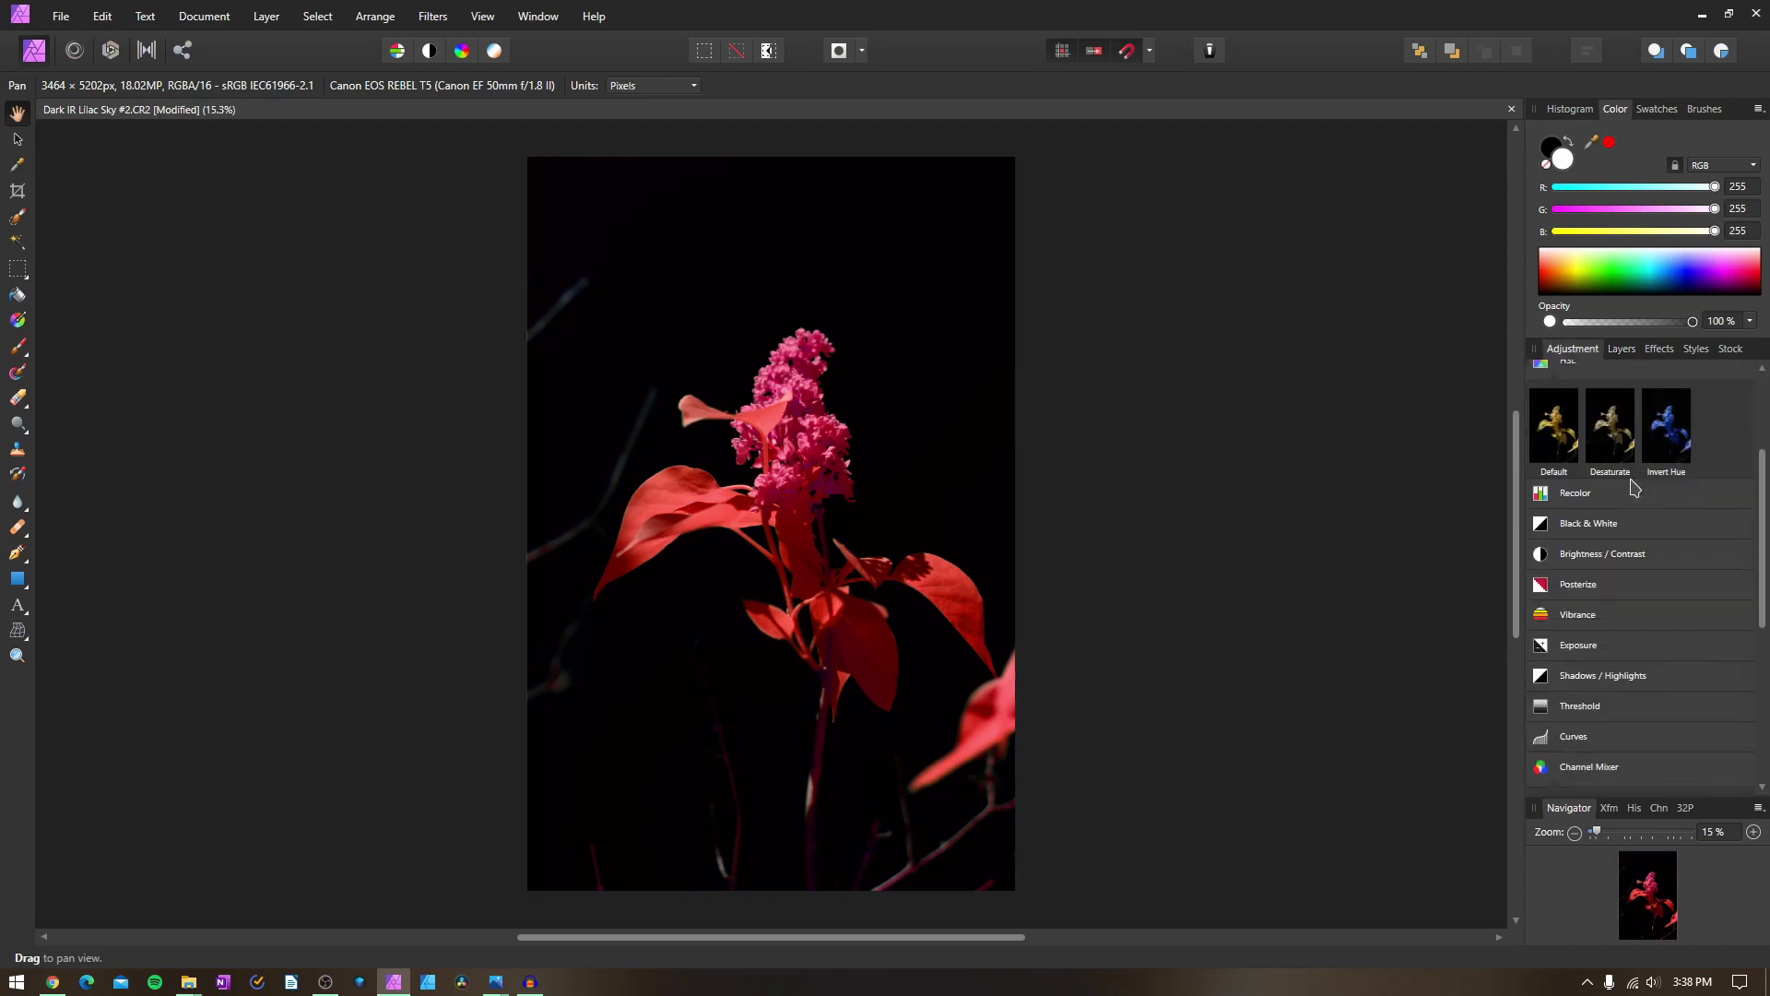
{"action": "scroll", "coordinate": [1635, 496], "scroll_direction": "down", "scroll_amount": 2}
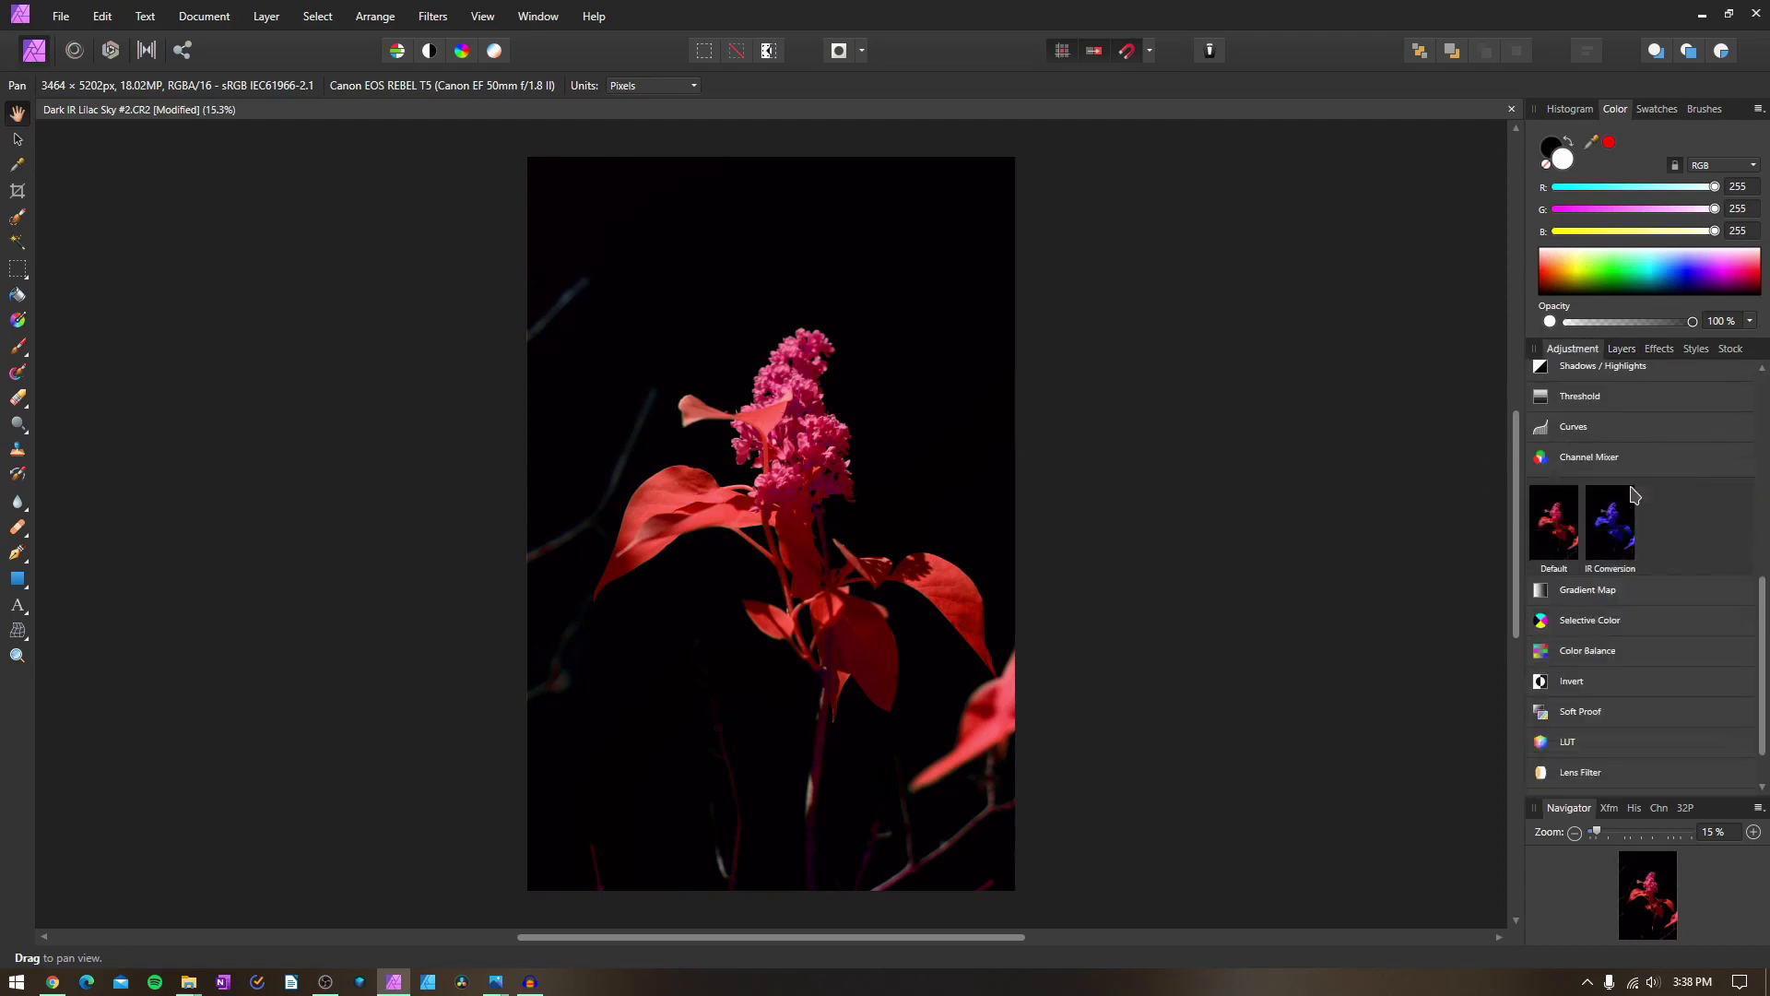
{"action": "left_click", "coordinate": [1602, 657]}
{"action": "left_click", "coordinate": [1192, 702]}
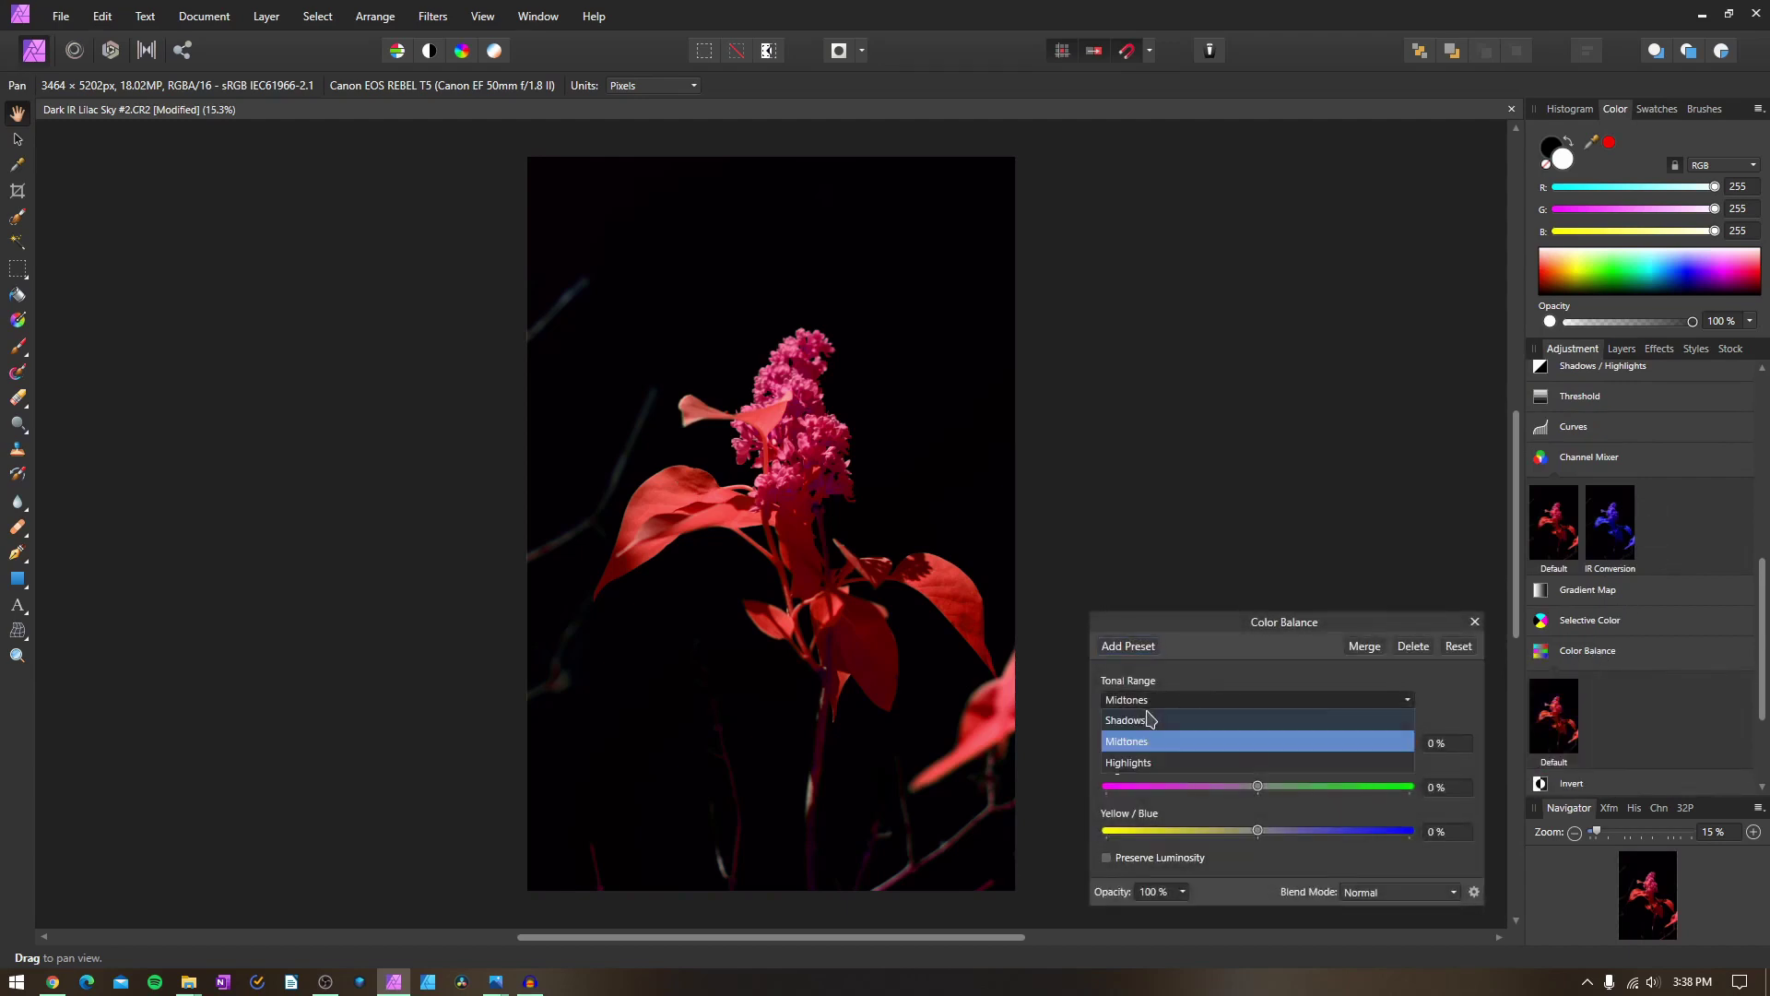
{"action": "left_click", "coordinate": [1149, 720]}
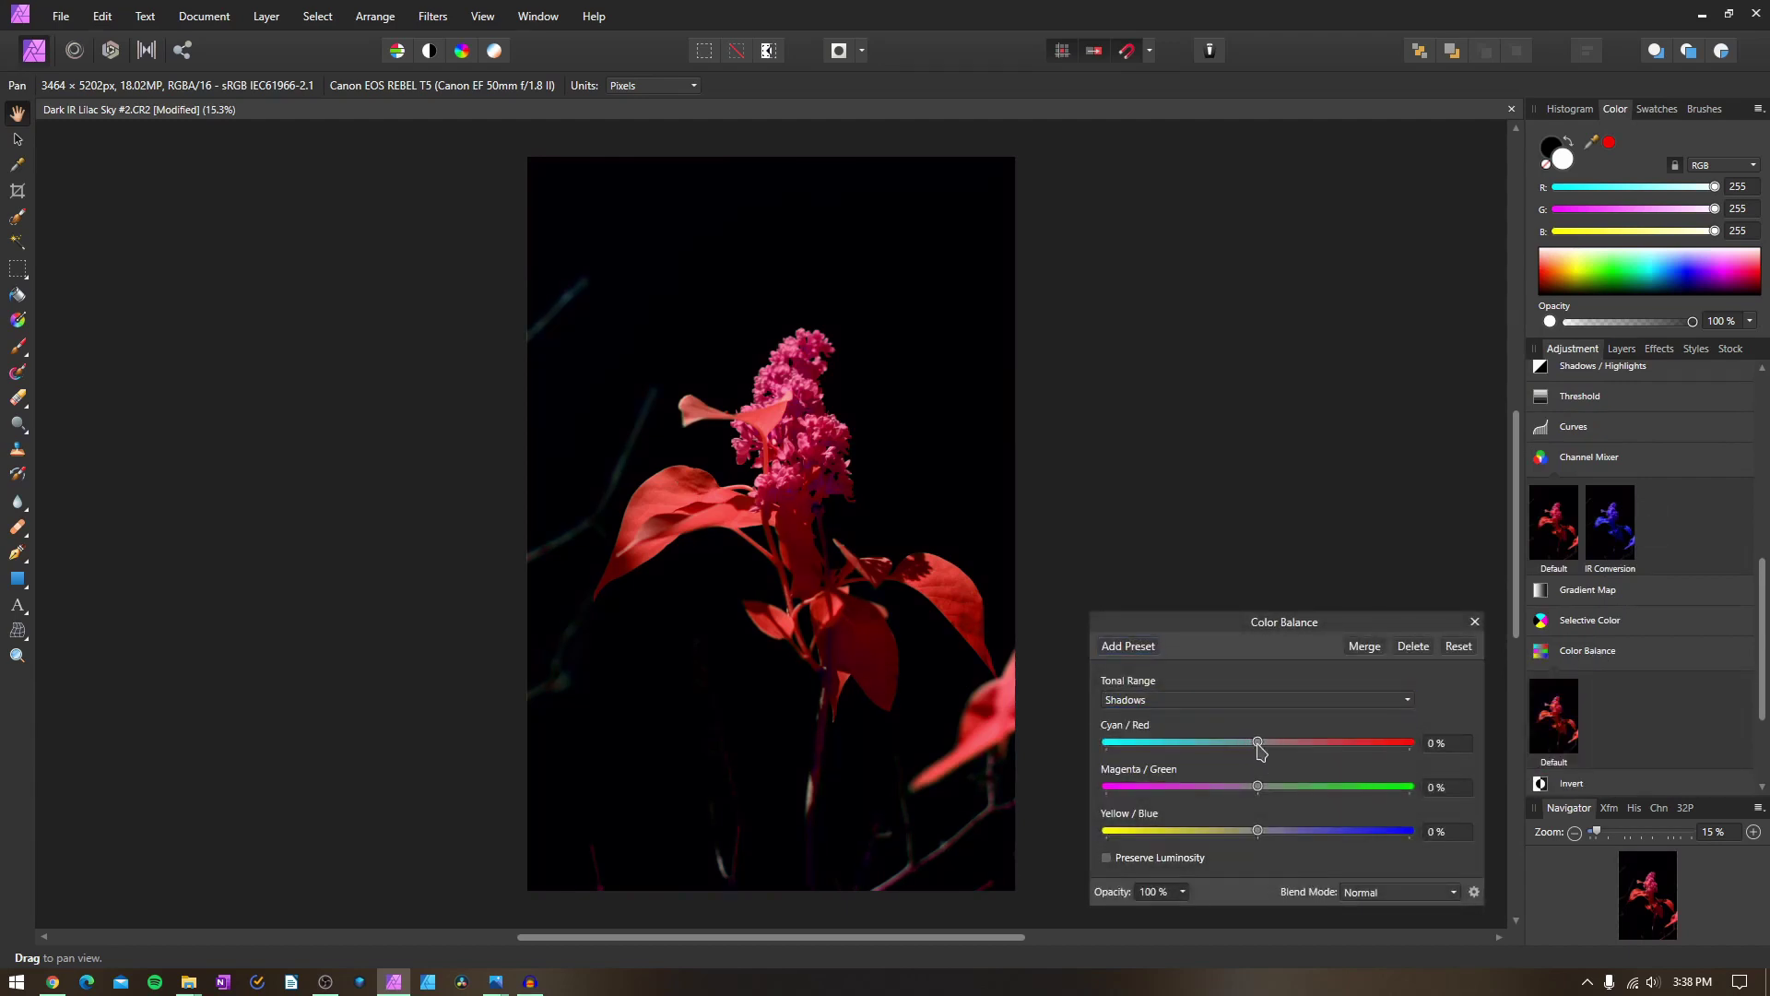
{"action": "left_click_drag", "start_coordinate": [1258, 745], "coordinate": [1279, 745]}
{"action": "left_click_drag", "start_coordinate": [1258, 787], "coordinate": [1259, 836]}
Push highlights to 11%, 14%, 10% and midtones to 8%, −11%, −11% toward red
{"action": "left_click", "coordinate": [1226, 701]}
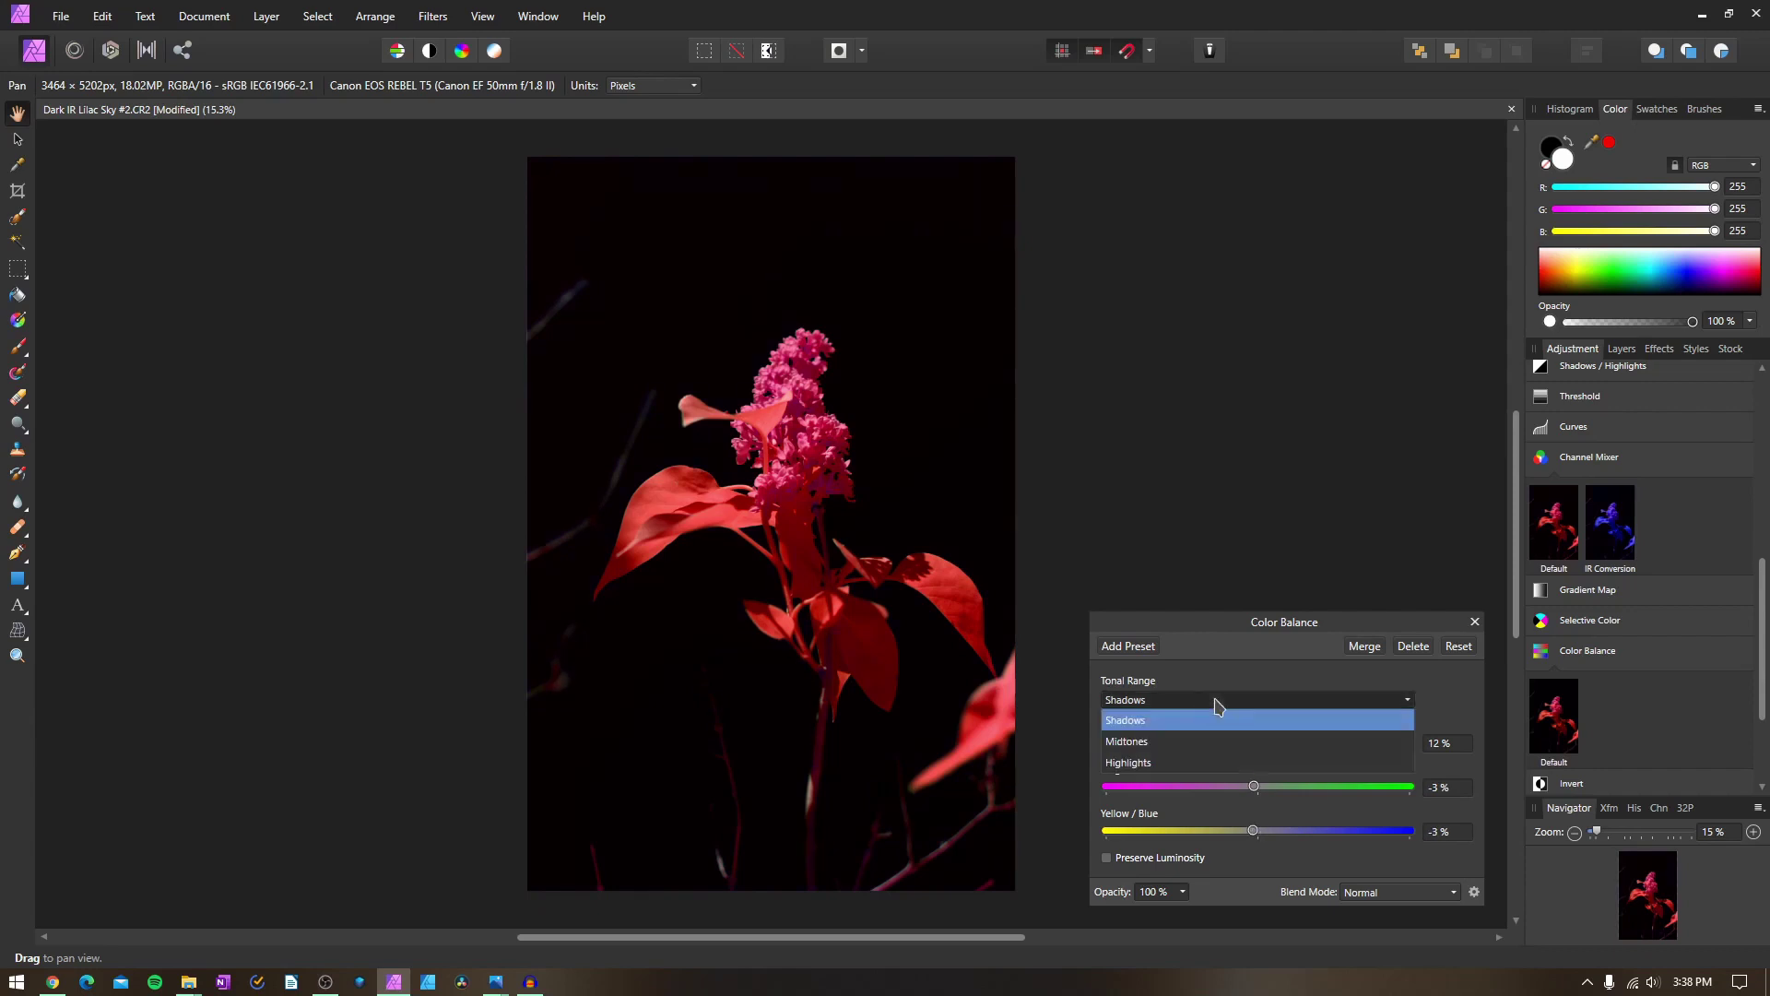
{"action": "left_click", "coordinate": [1164, 752]}
{"action": "left_click_drag", "start_coordinate": [1259, 745], "coordinate": [1276, 835]}
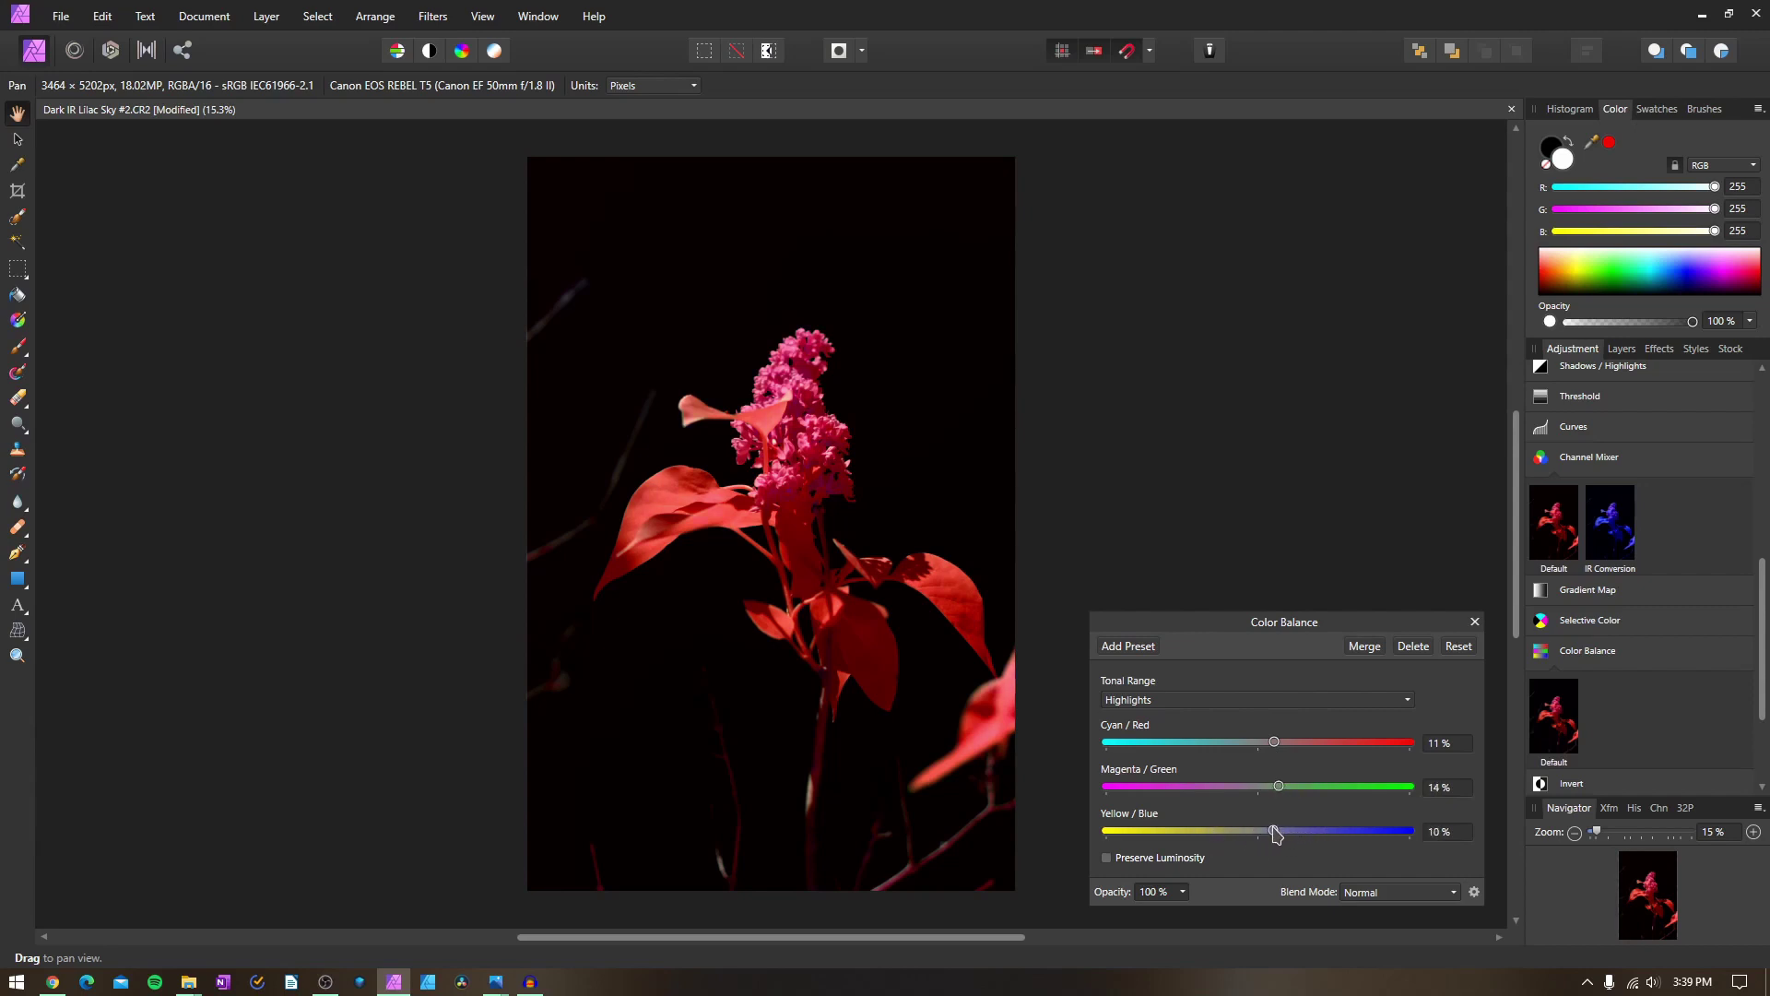
{"action": "left_click", "coordinate": [1191, 703]}
{"action": "left_click", "coordinate": [1159, 737]}
{"action": "left_click_drag", "start_coordinate": [1259, 745], "coordinate": [1243, 832]}
Add a Curves adjustment with two points bending the master curve up to lift darker tones
{"action": "left_click", "coordinate": [1475, 622]}
{"action": "scroll", "coordinate": [1657, 597], "scroll_direction": "up", "scroll_amount": 3}
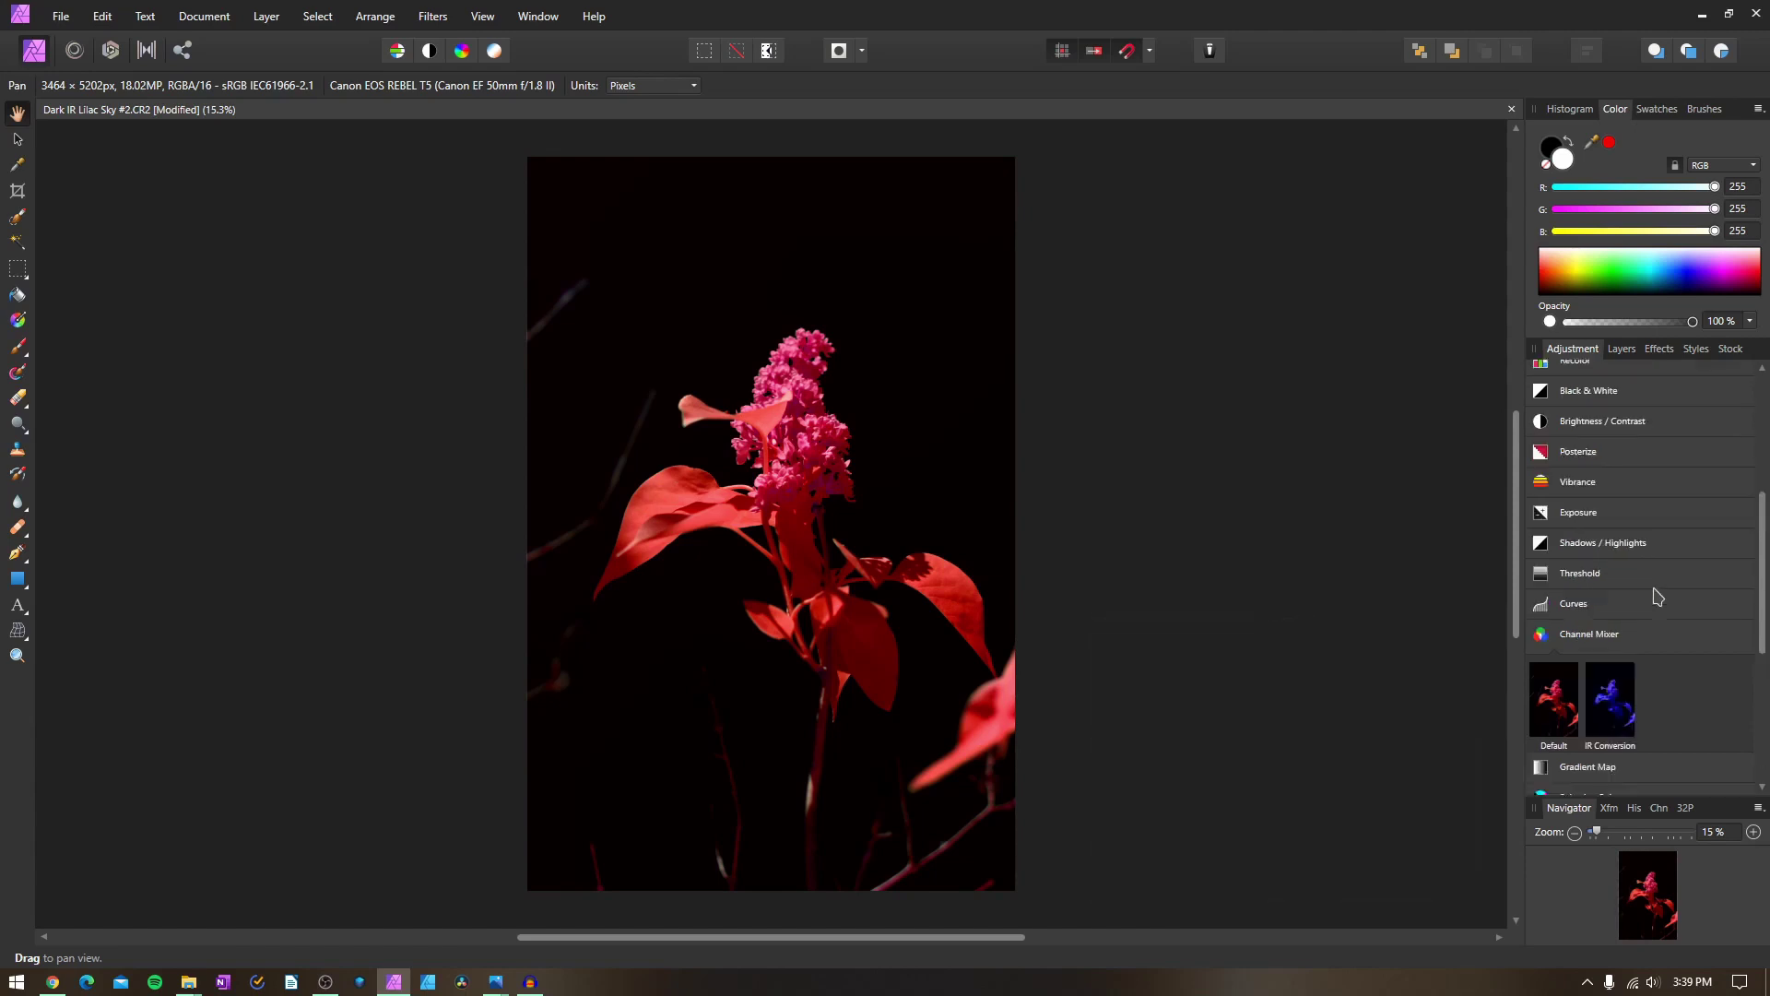
{"action": "scroll", "coordinate": [1650, 572], "scroll_direction": "up", "scroll_amount": 4}
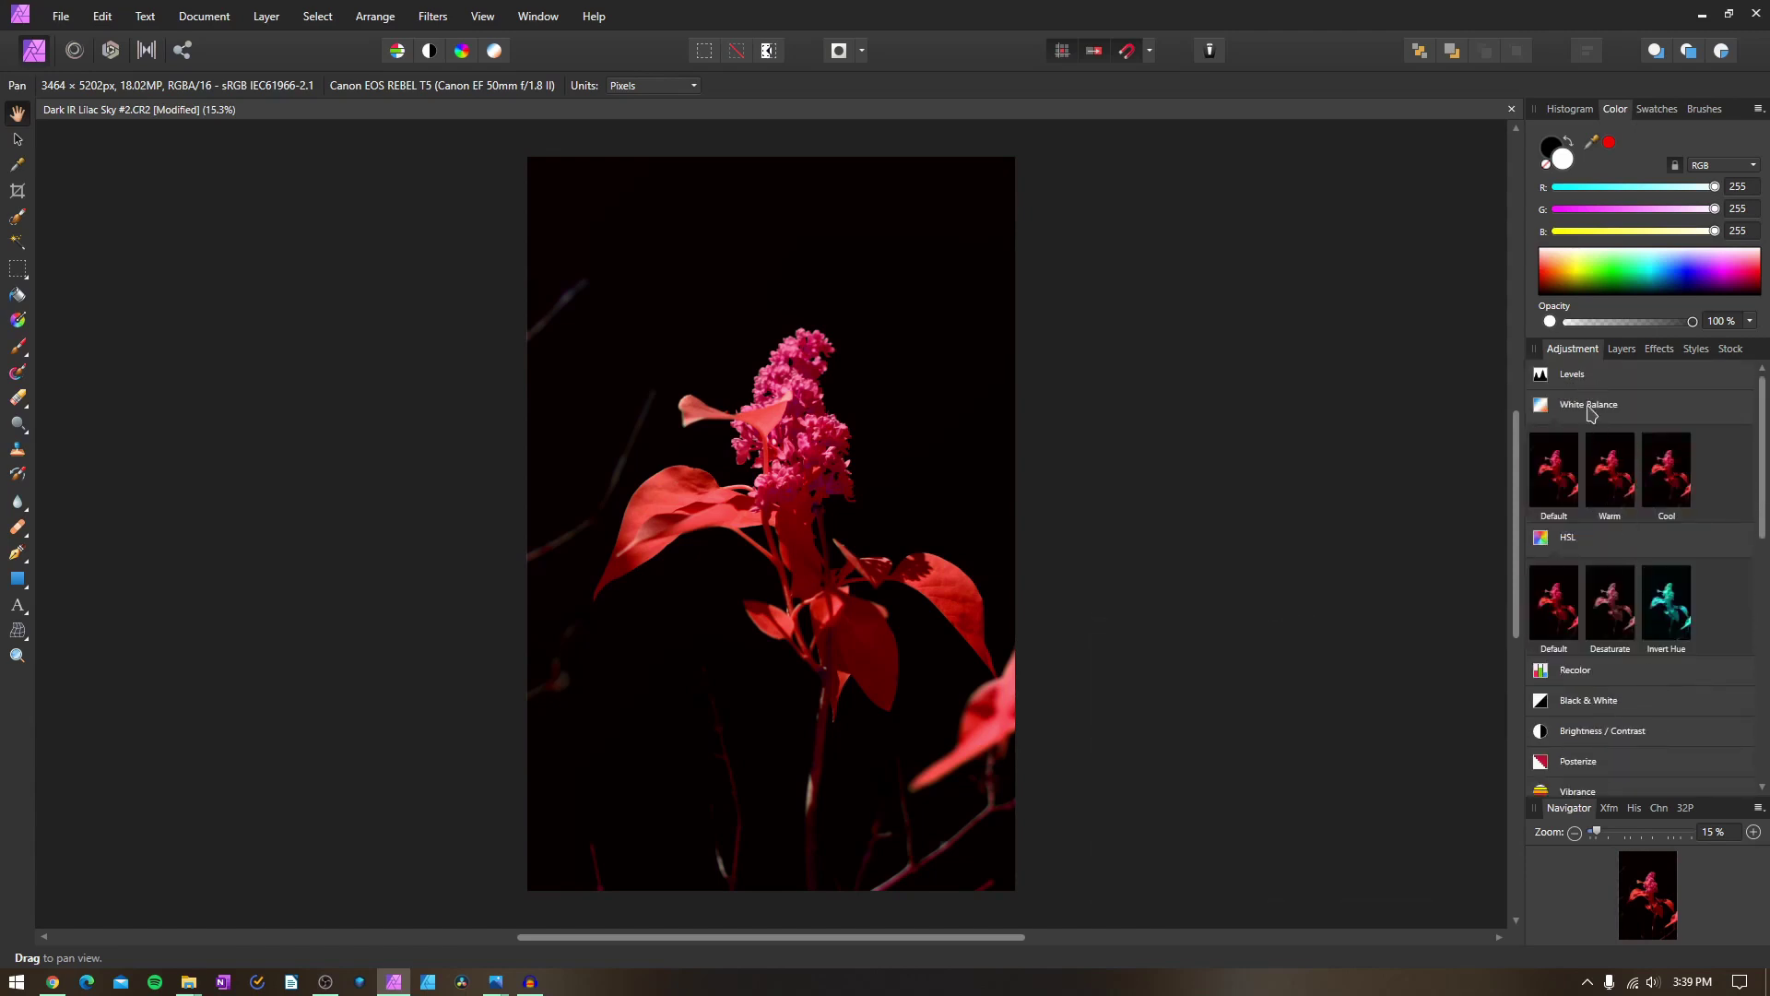
{"action": "scroll", "coordinate": [1592, 414], "scroll_direction": "down", "scroll_amount": 5}
{"action": "left_click", "coordinate": [1588, 609]}
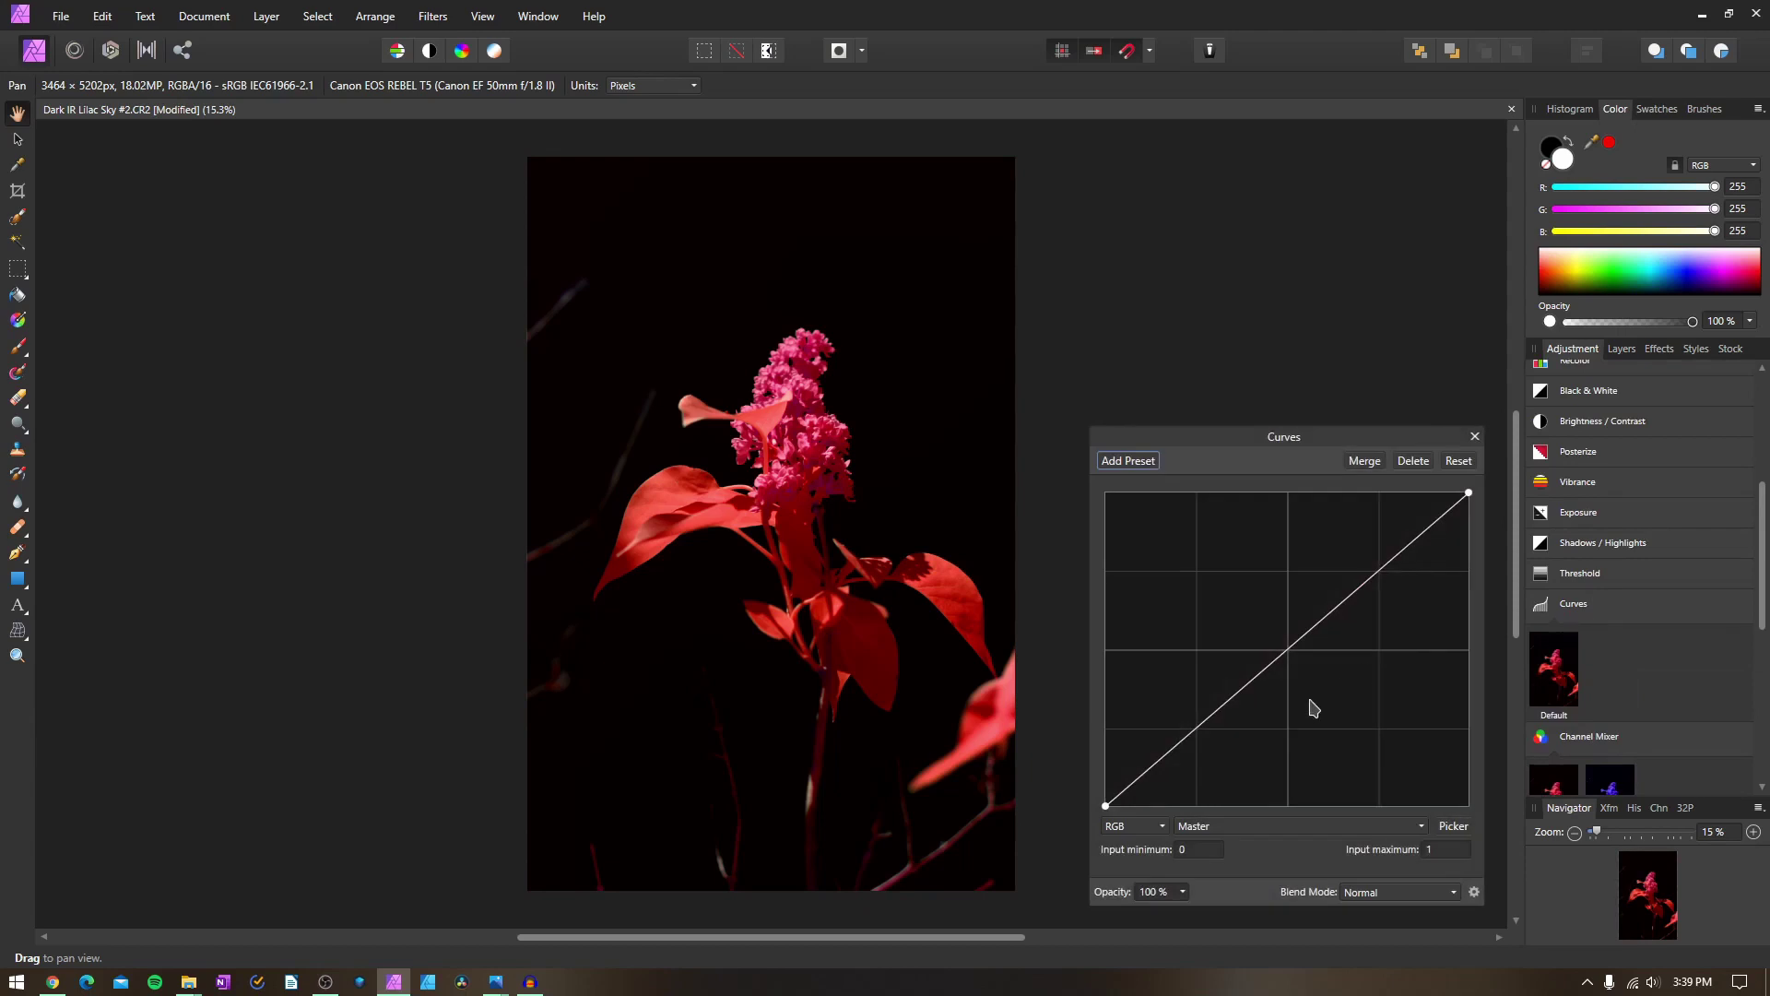
{"action": "mouse_move", "coordinate": [1193, 731]}
{"action": "left_mouse_down"}
{"action": "mouse_move", "coordinate": [1201, 745]}
{"action": "mouse_move", "coordinate": [1190, 731]}
{"action": "left_mouse_up"}
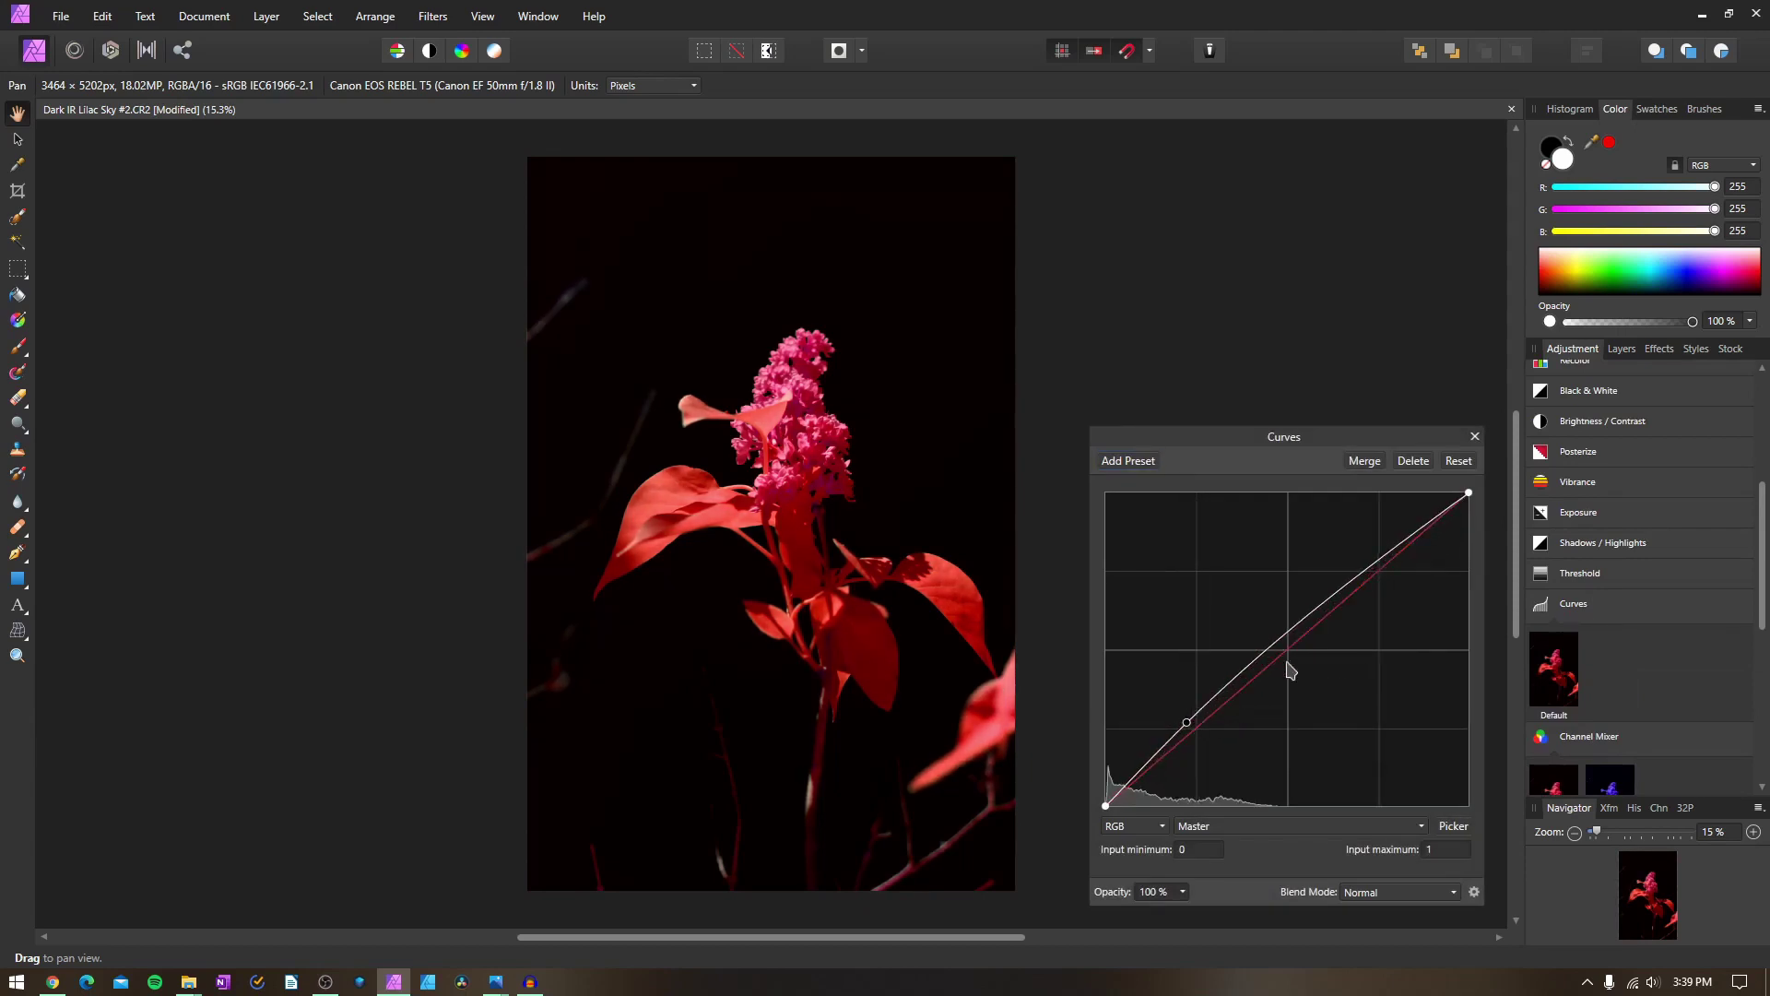
{"action": "mouse_move", "coordinate": [1322, 602]}
{"action": "left_mouse_down"}
{"action": "mouse_move", "coordinate": [1351, 620]}
{"action": "mouse_move", "coordinate": [1349, 596]}
{"action": "left_mouse_up"}
{"action": "left_click", "coordinate": [1475, 436]}
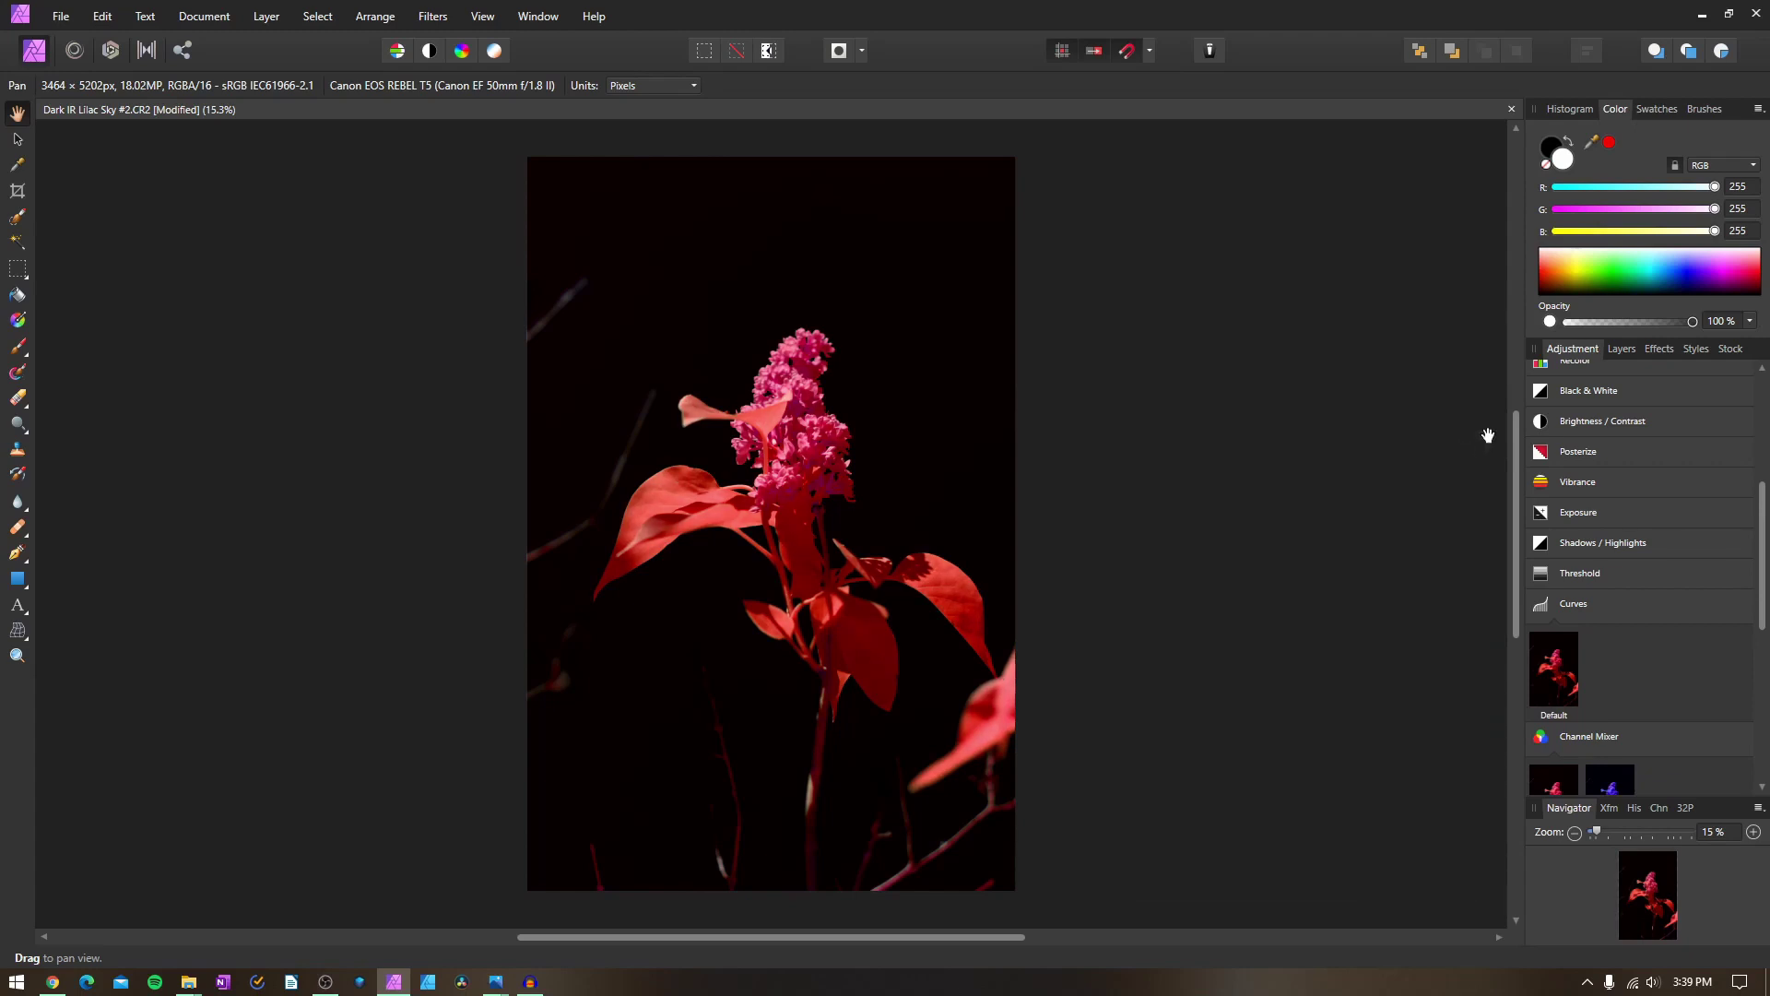
Hide the adjustment layers to compare, then re-enable Channel Mixer, HSL Shift and Curves
{"action": "left_click", "coordinate": [1615, 349]}
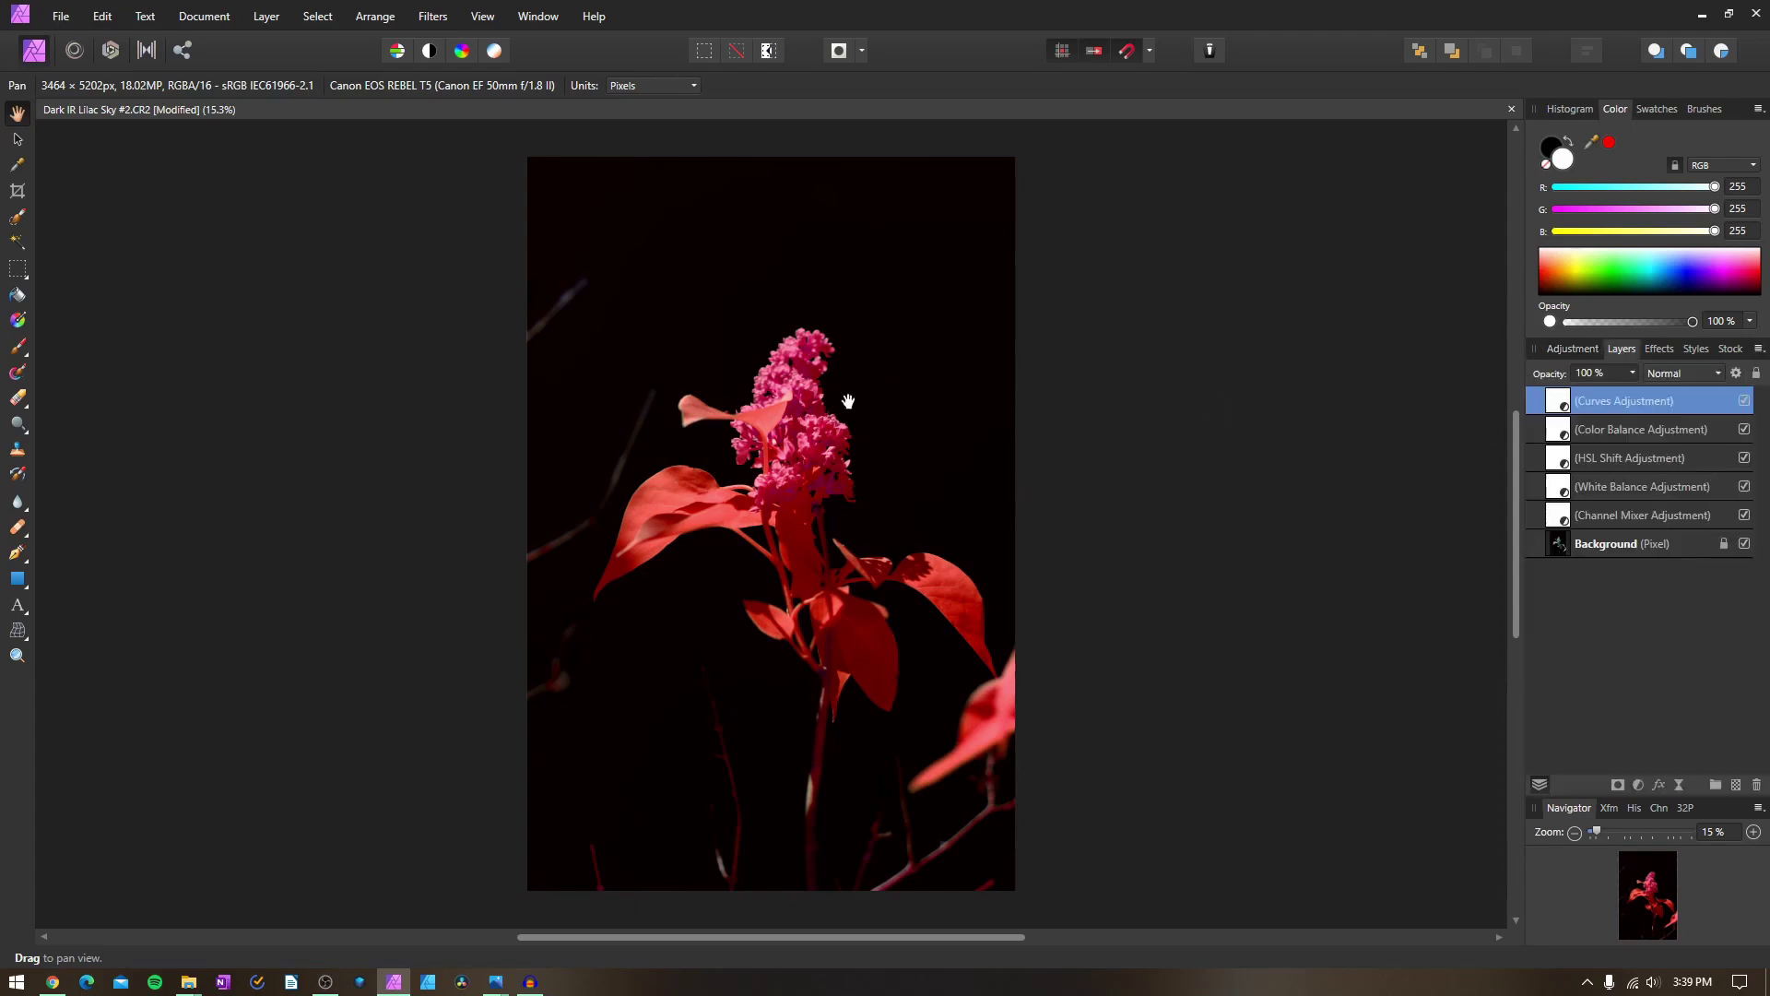
{"action": "left_click_drag", "start_coordinate": [1746, 402], "coordinate": [1746, 519]}
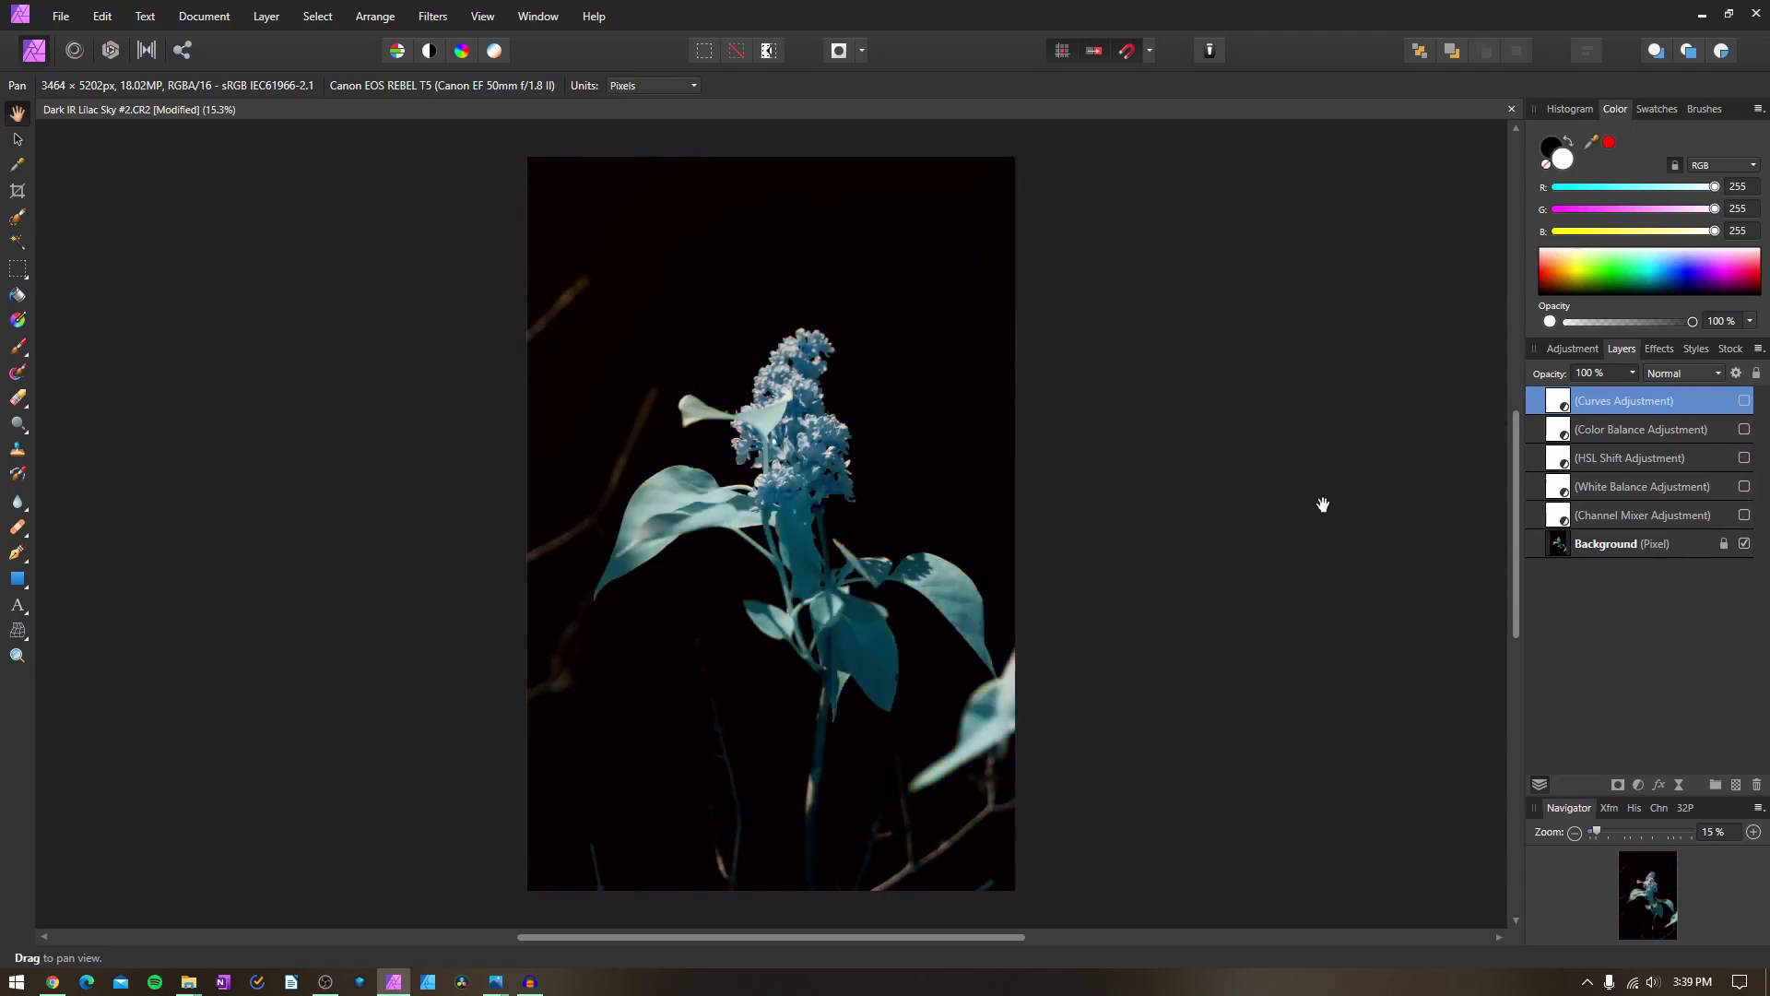
{"action": "left_click", "coordinate": [1745, 518]}
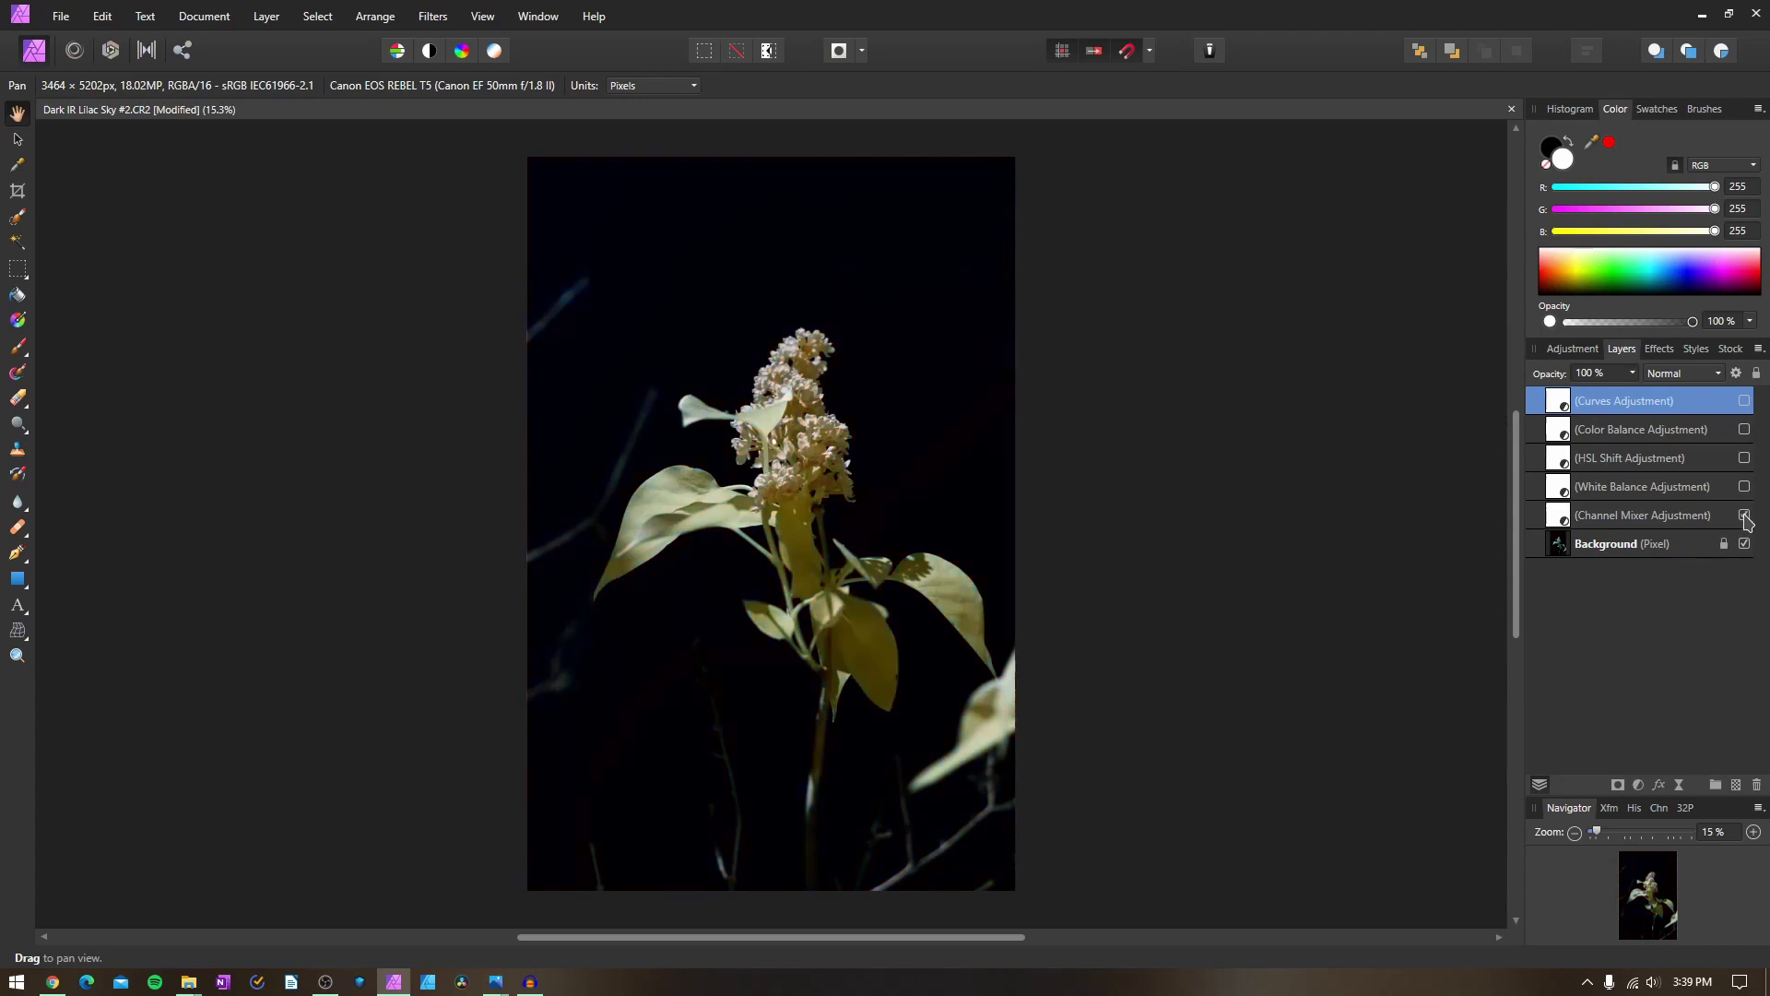
{"action": "left_click", "coordinate": [1745, 459]}
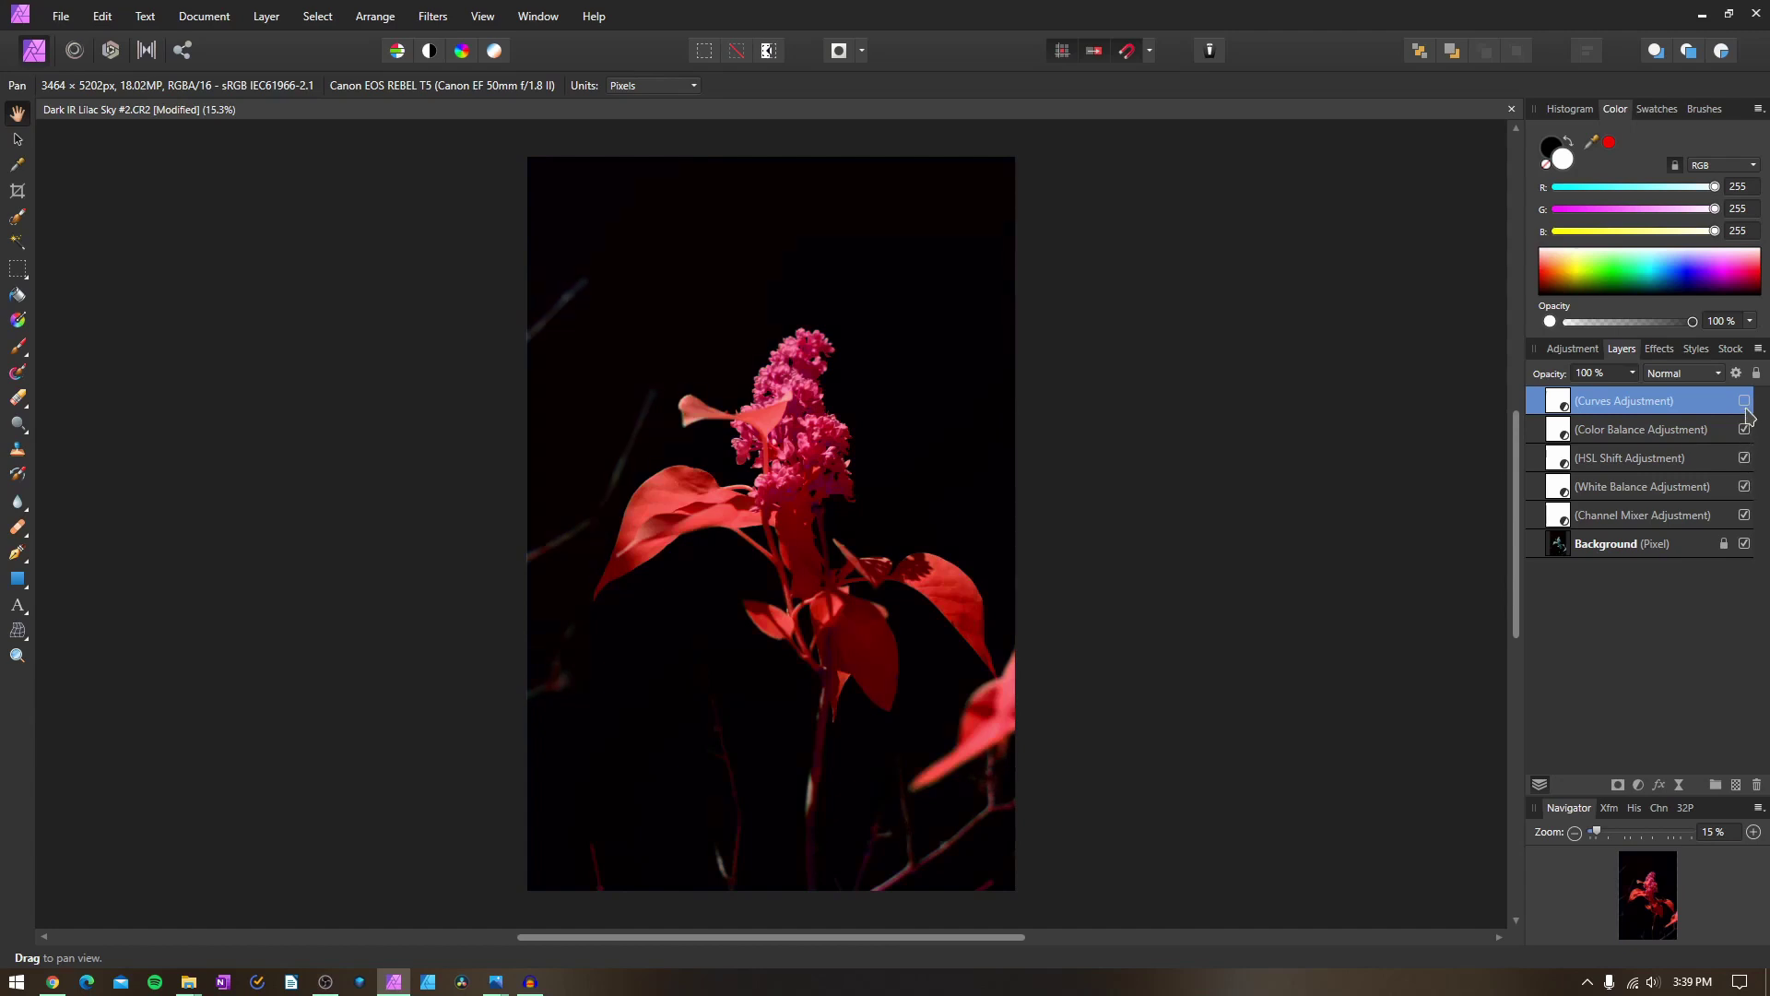
{"action": "left_click", "coordinate": [1744, 402]}
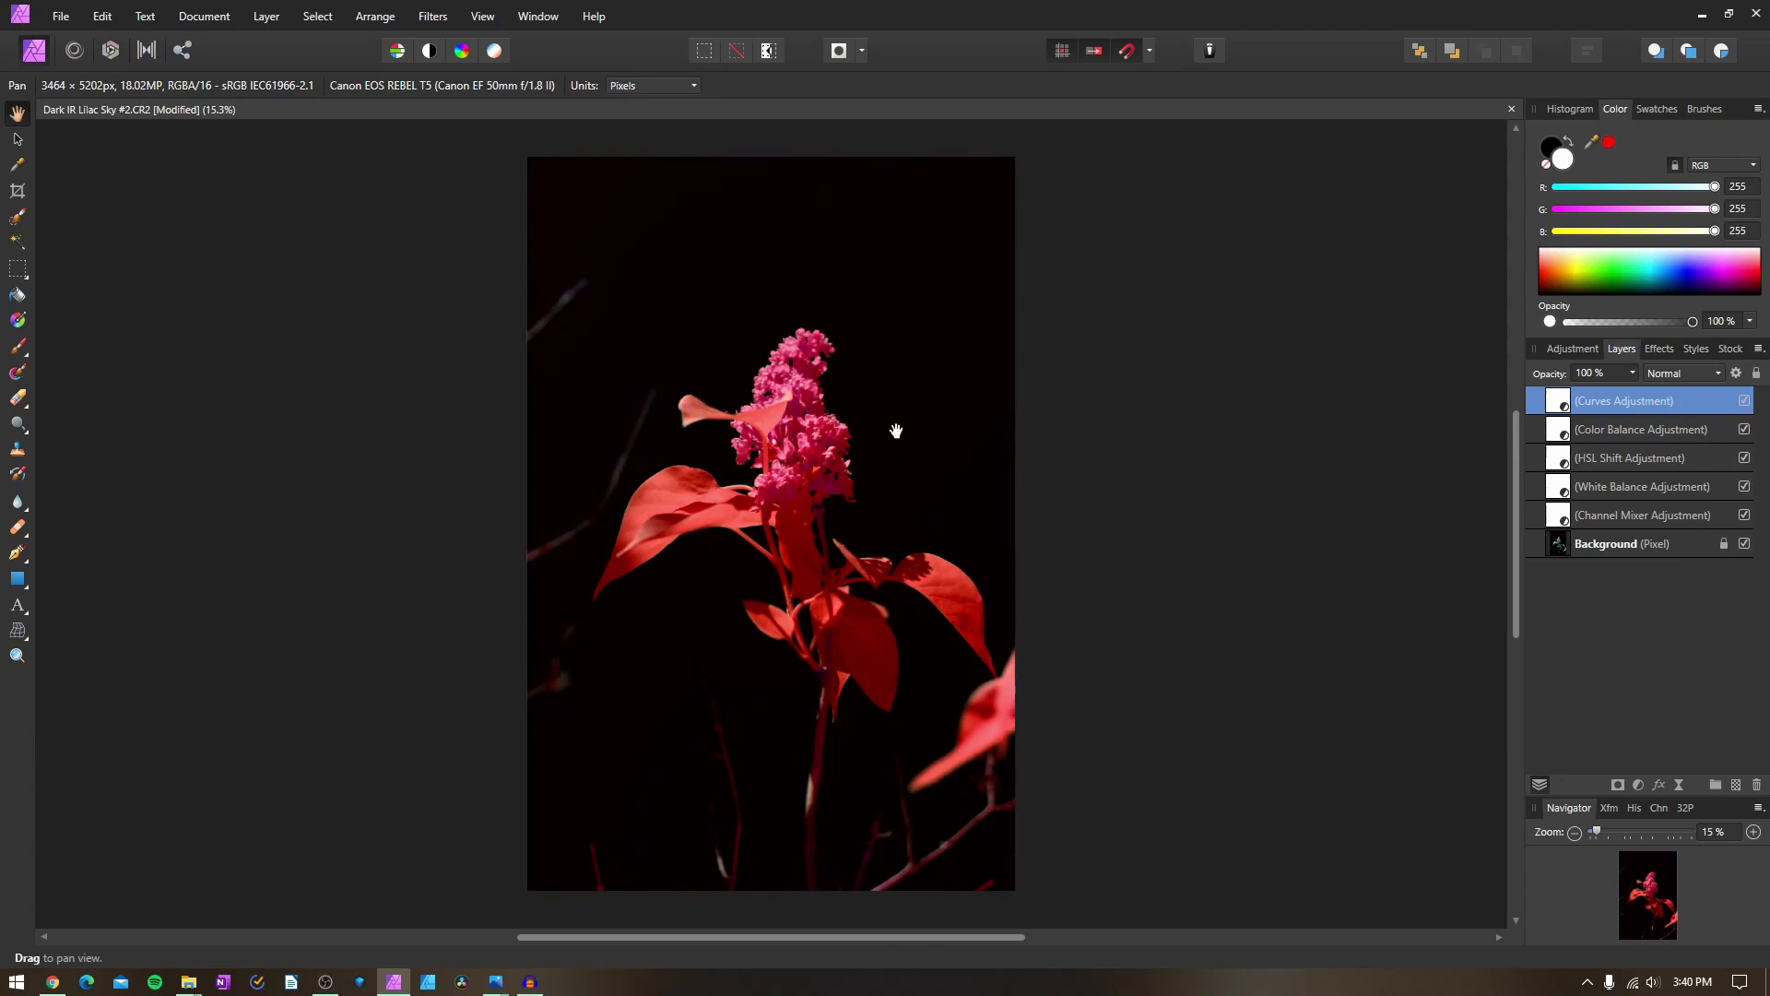
Save as 'Dark IR Lilac Sky #2 SECOND VERSION' in the Final Affinity Files folder
{"action": "left_click", "coordinate": [61, 16]}
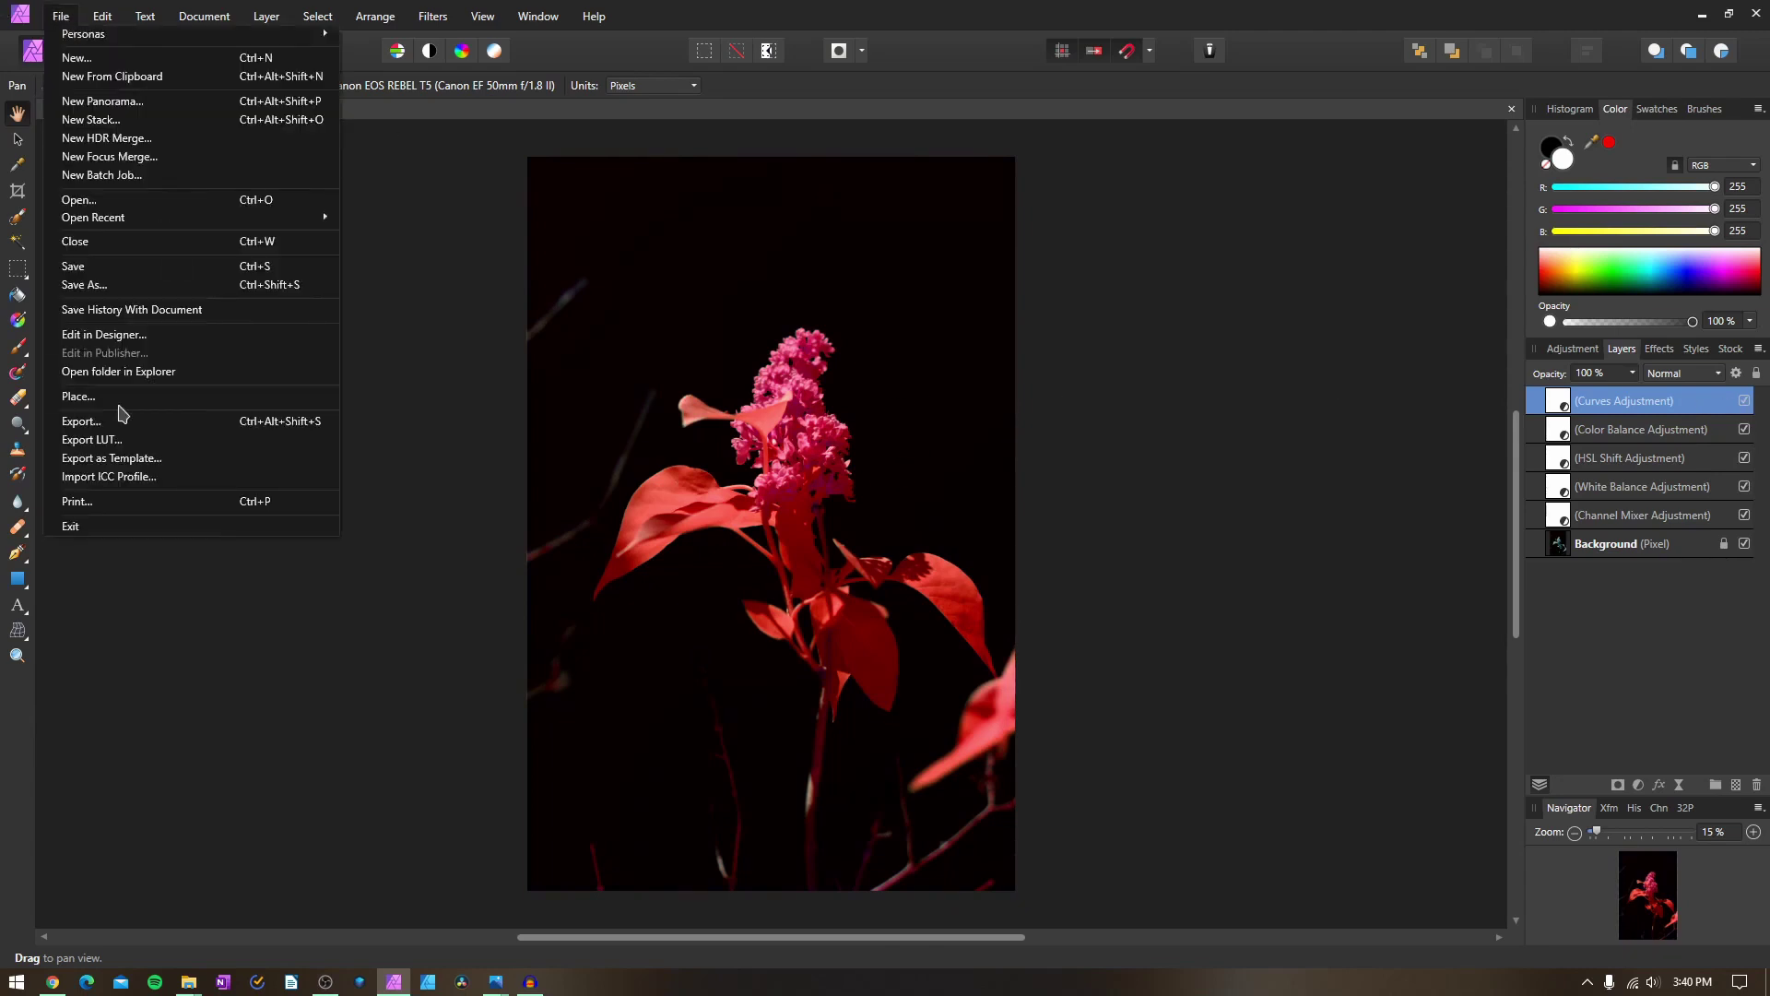
{"action": "left_click", "coordinate": [102, 284]}
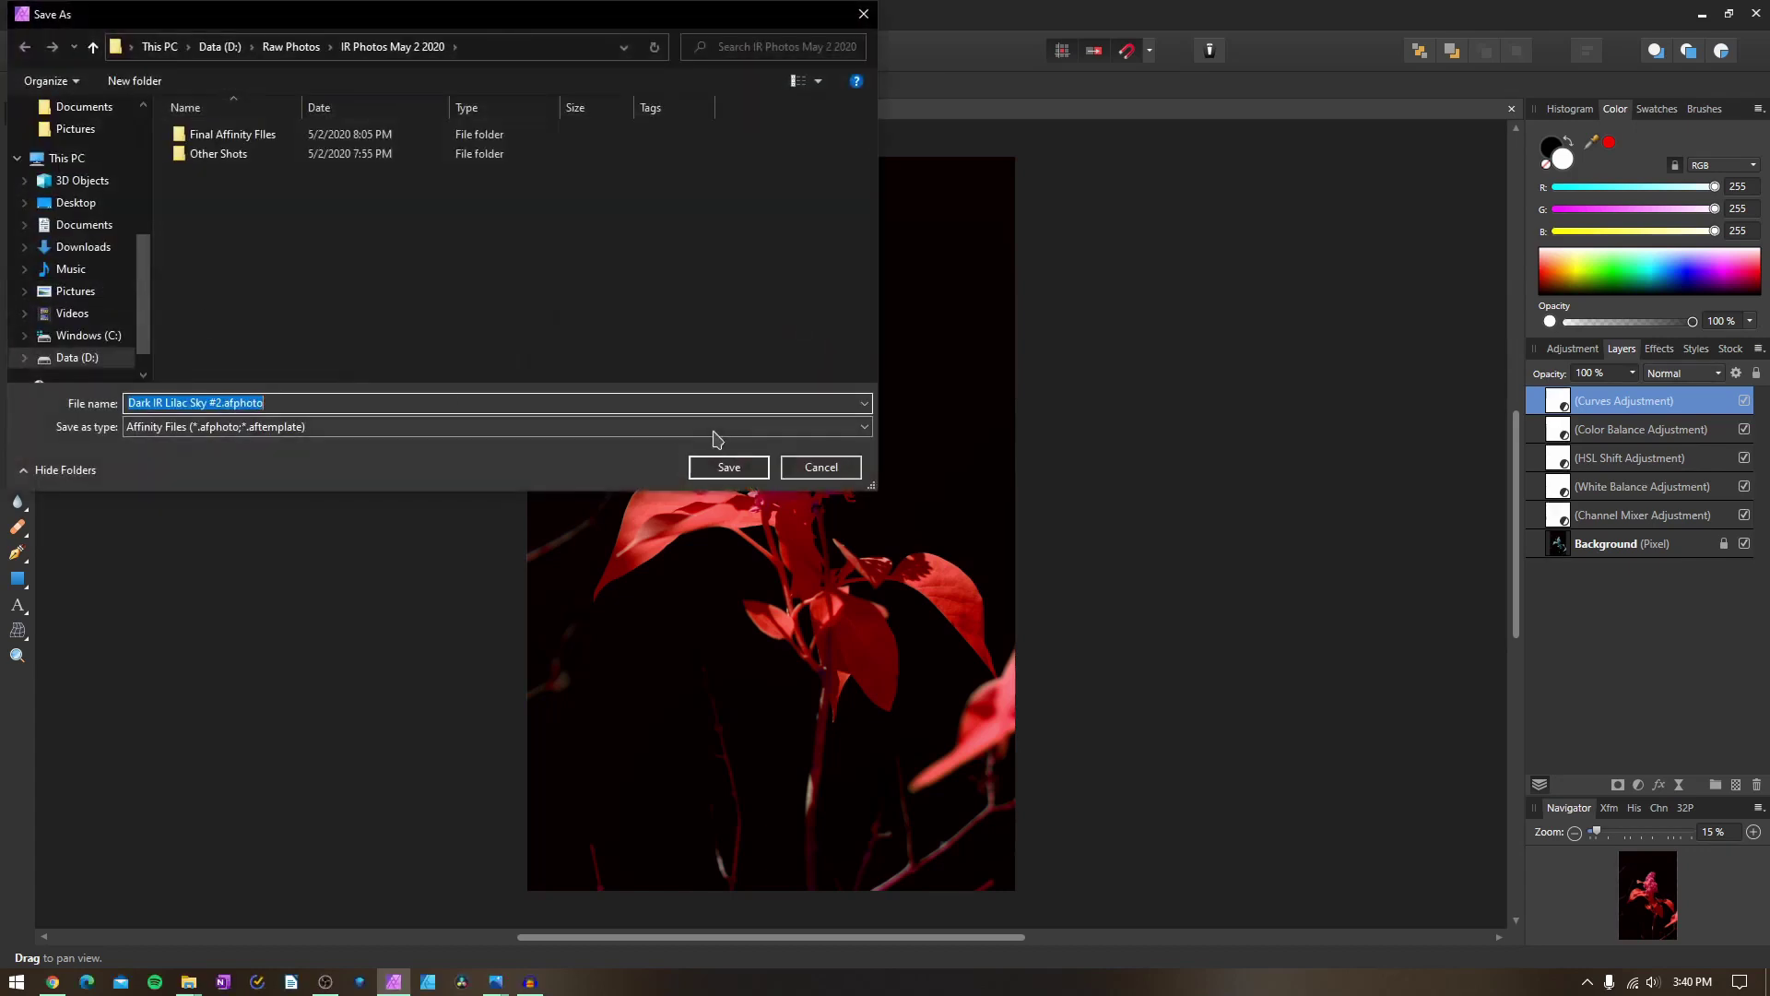
{"action": "double_click", "coordinate": [232, 134]}
{"action": "left_click", "coordinate": [291, 403]}
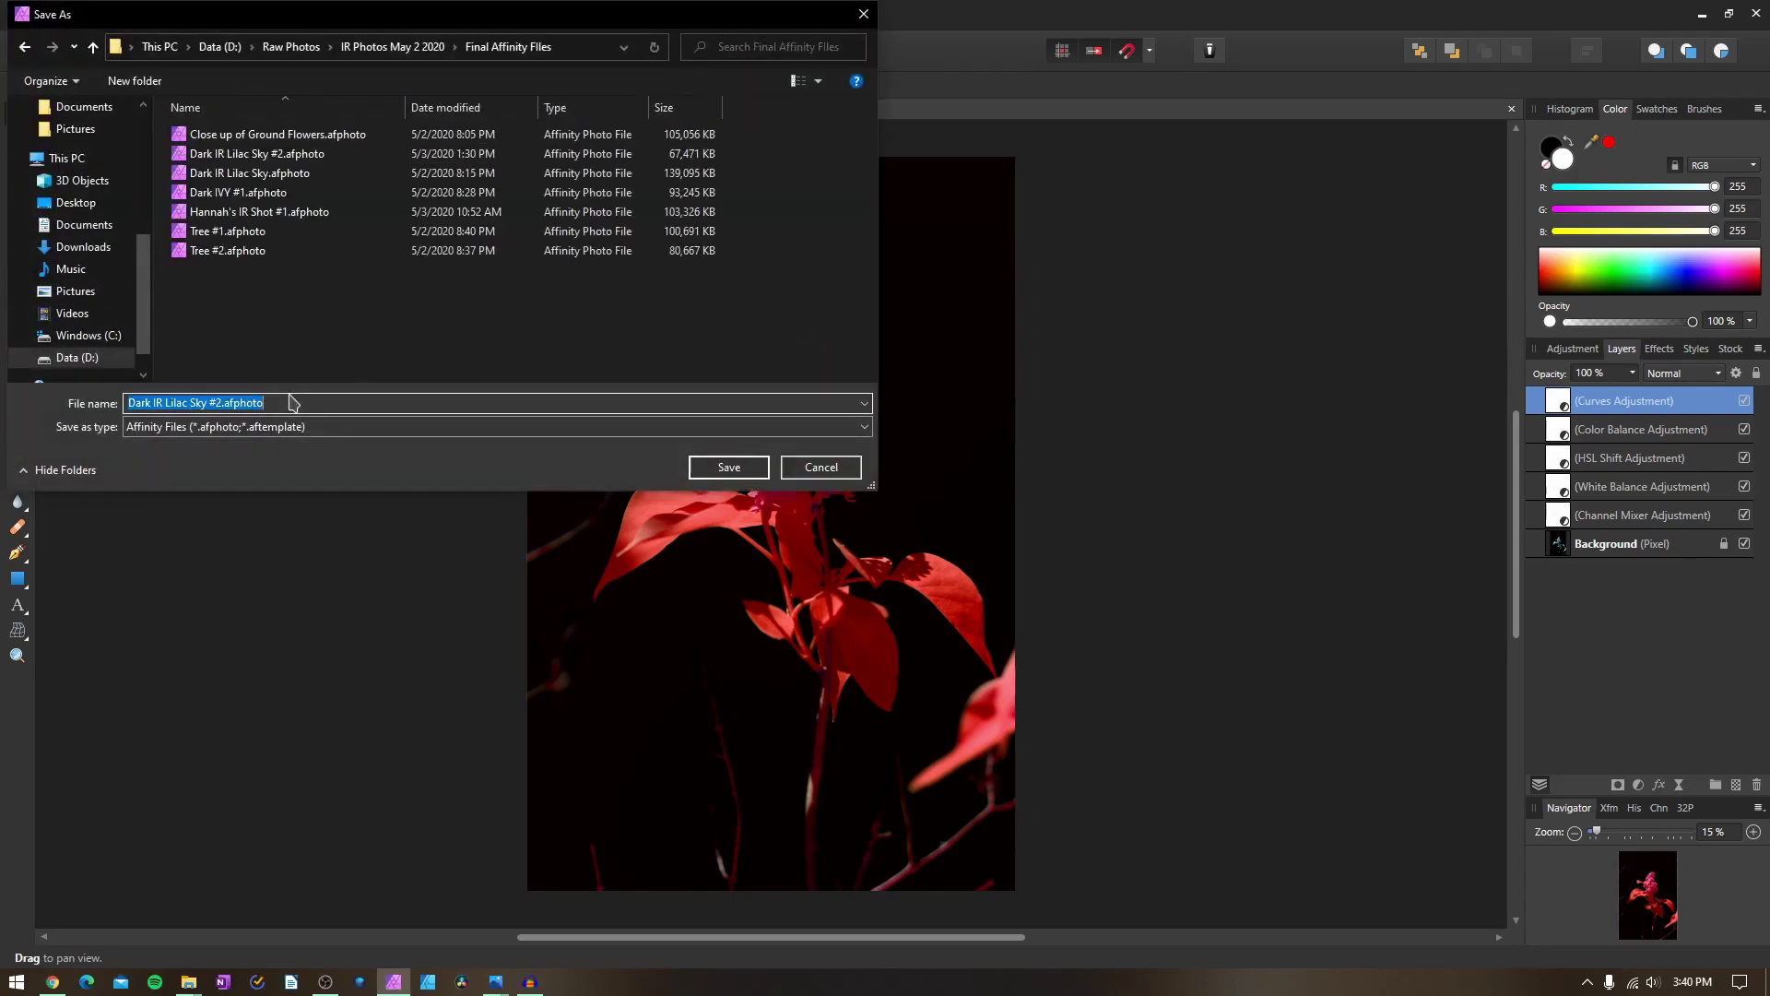
{"action": "key", "text": "Home"}
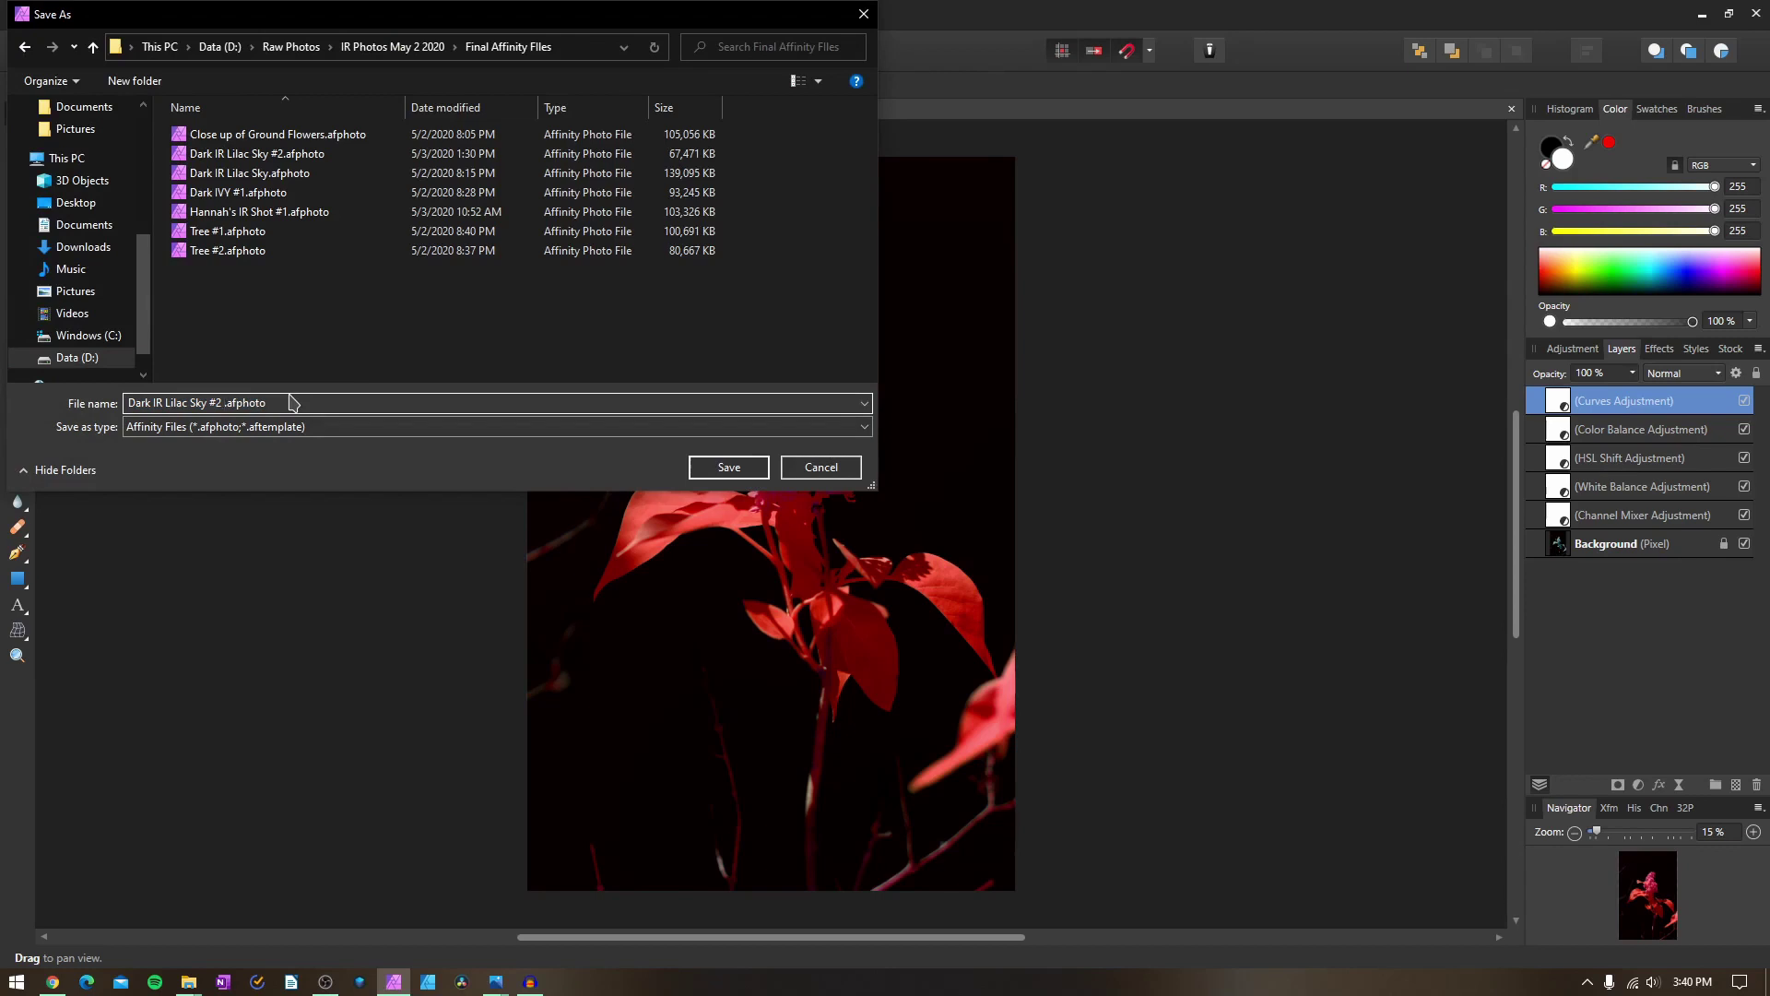
{"action": "type", "text": "SECOND VERSION"}
{"action": "key", "text": "Return"}
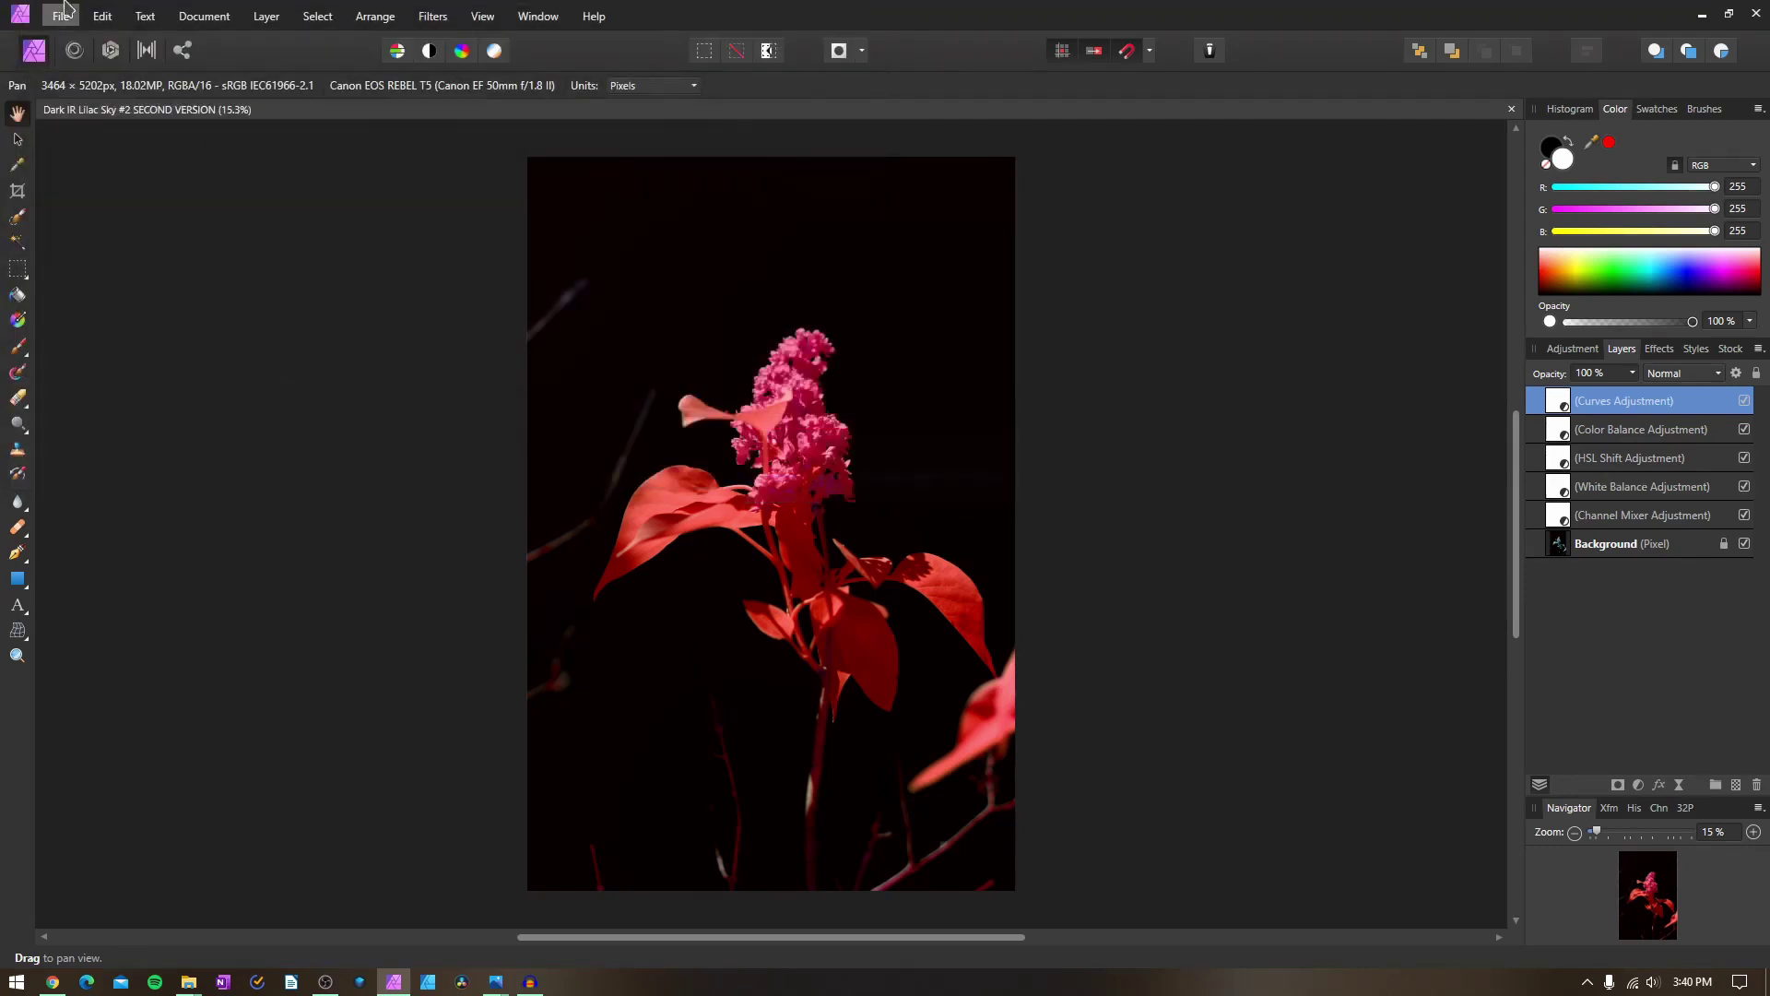
Export a best-quality JPEG 'Dark IR Lilac Sky #2 SECOND VERSION.jpg' to the Desktop
{"action": "left_click", "coordinate": [61, 15]}
{"action": "left_click", "coordinate": [122, 420]}
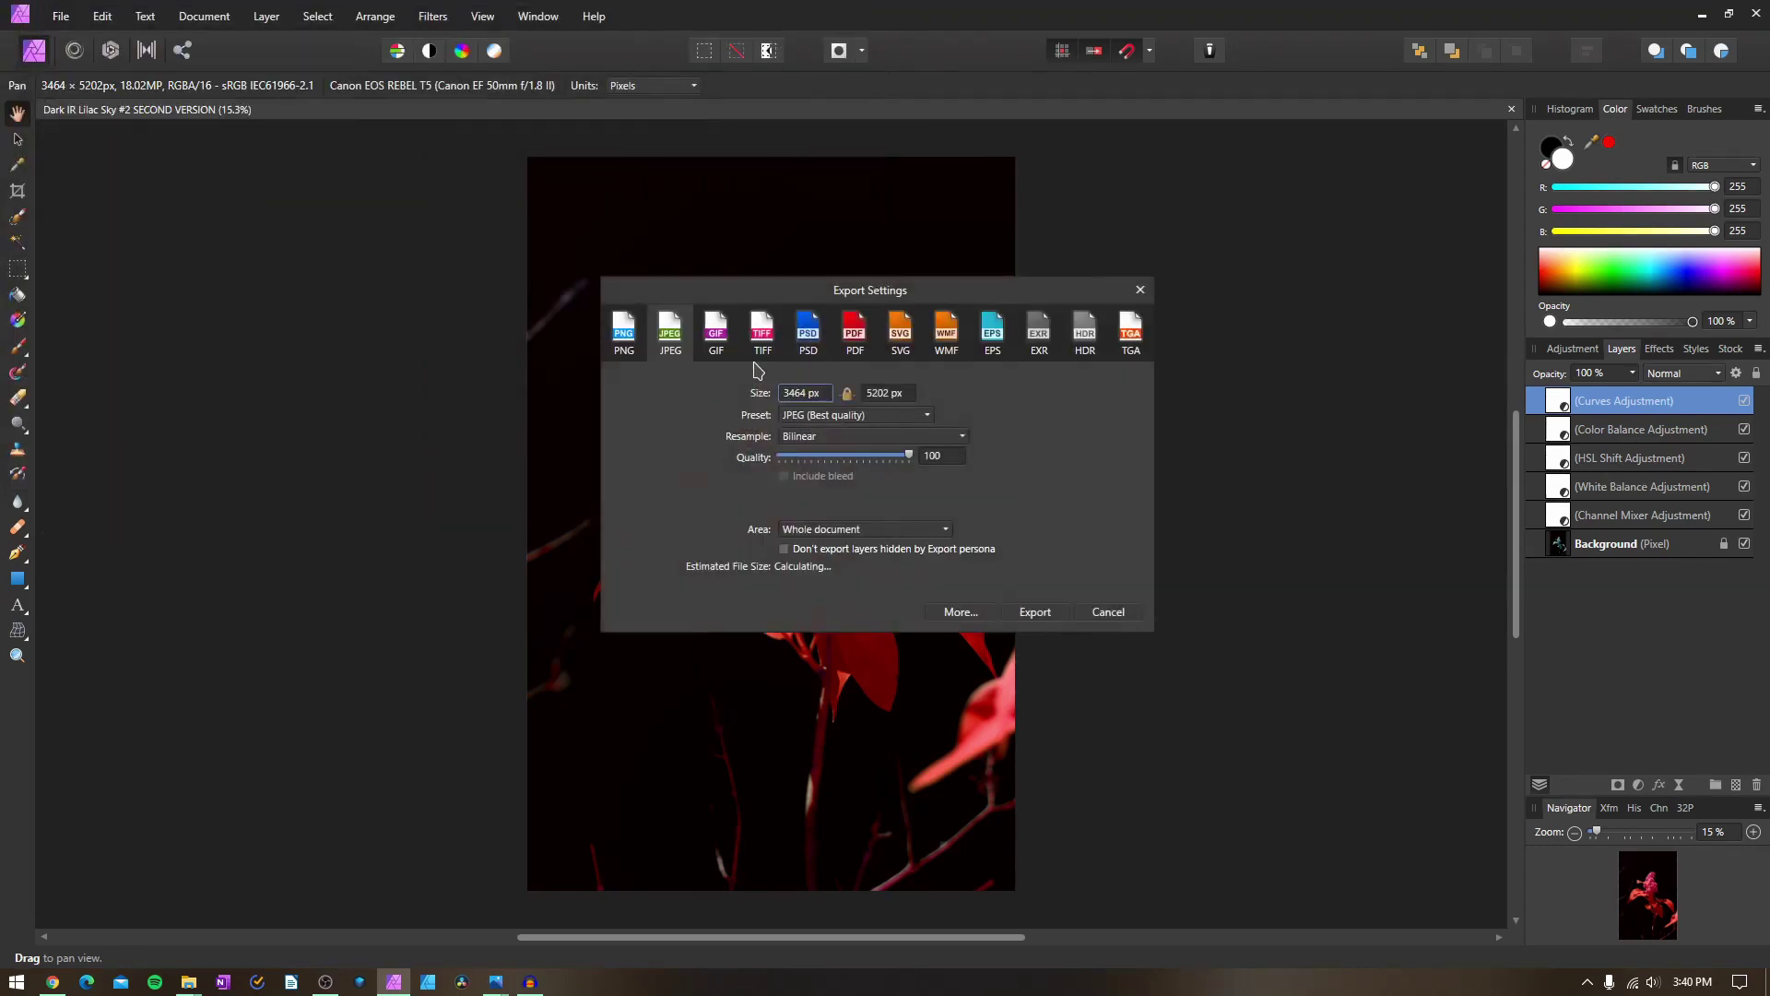
{"action": "left_click", "coordinate": [1067, 611]}
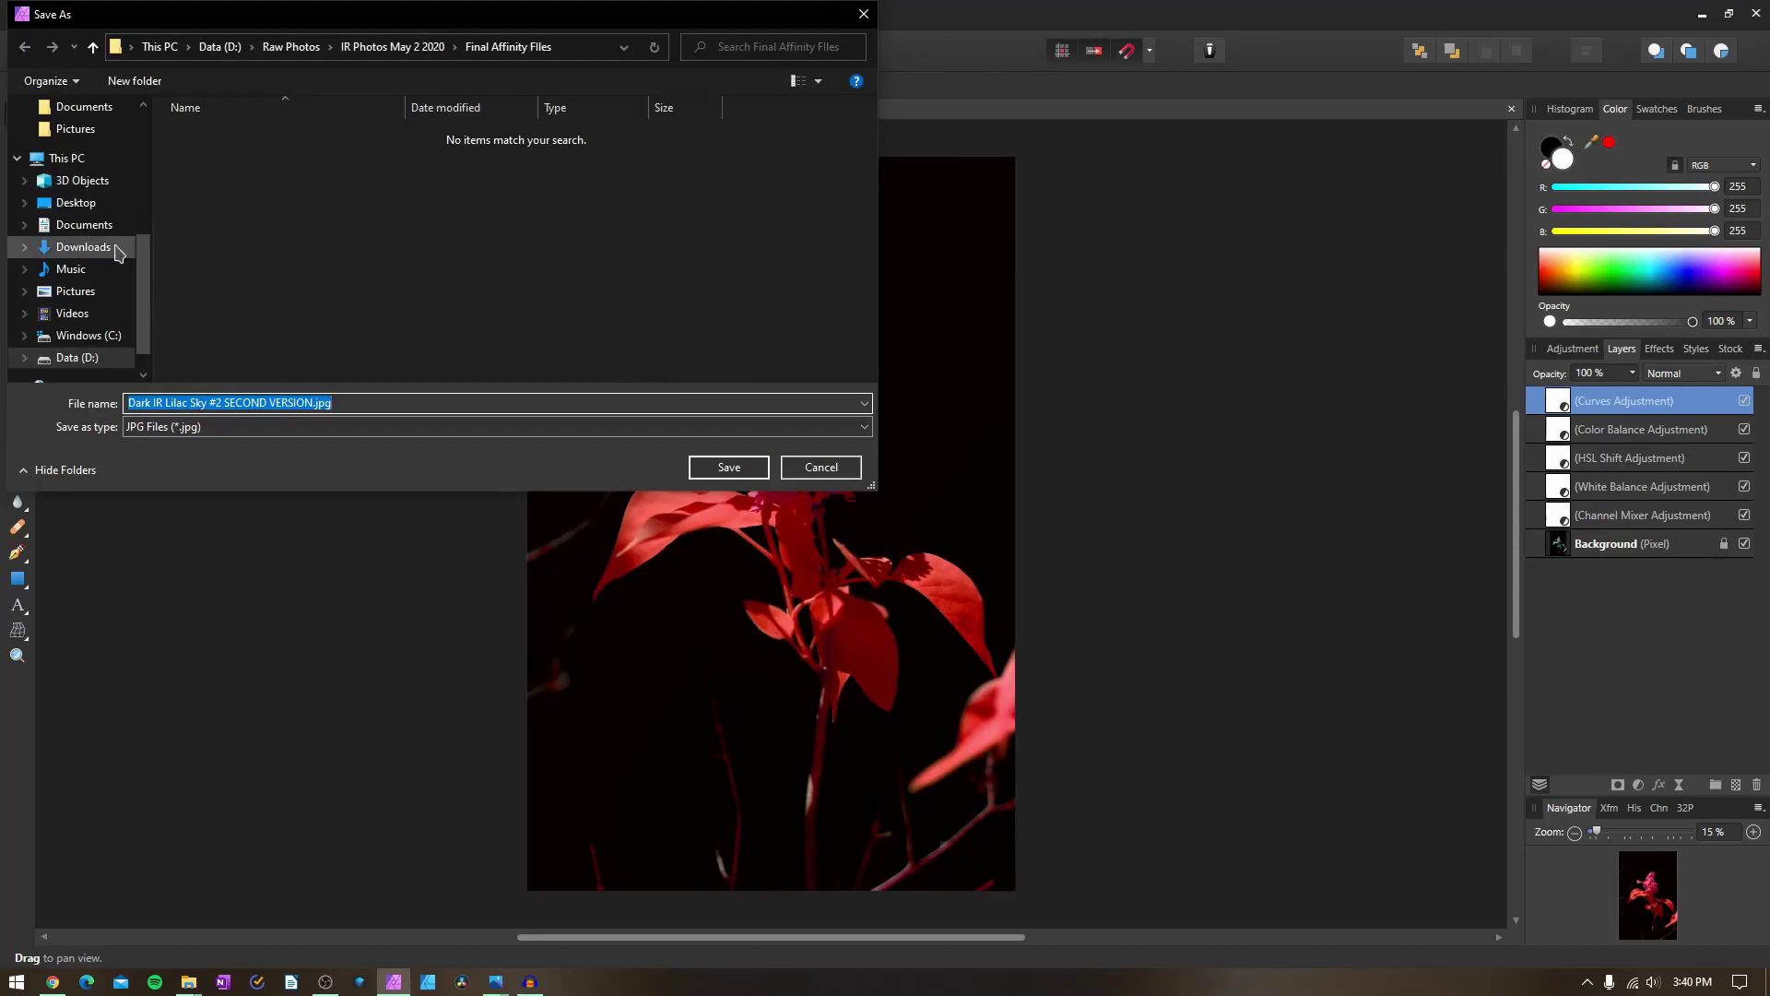
{"action": "left_click", "coordinate": [77, 358]}
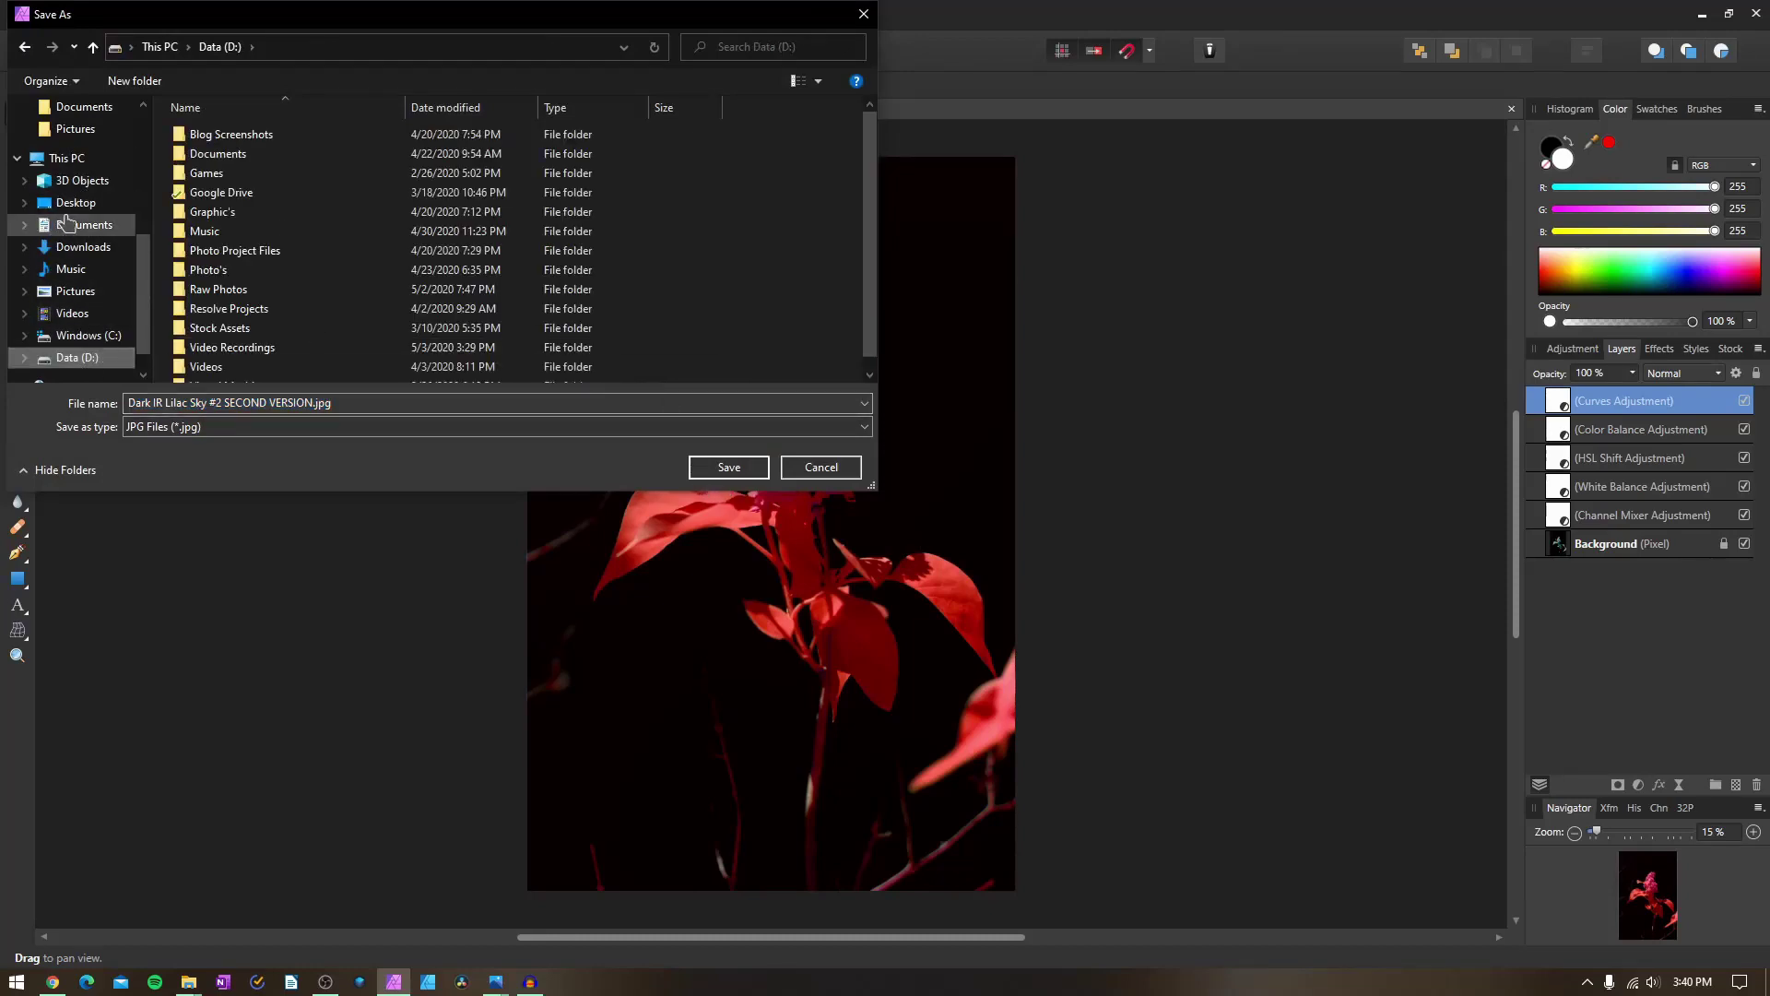
{"action": "left_click", "coordinate": [76, 203]}
{"action": "left_click", "coordinate": [727, 470]}
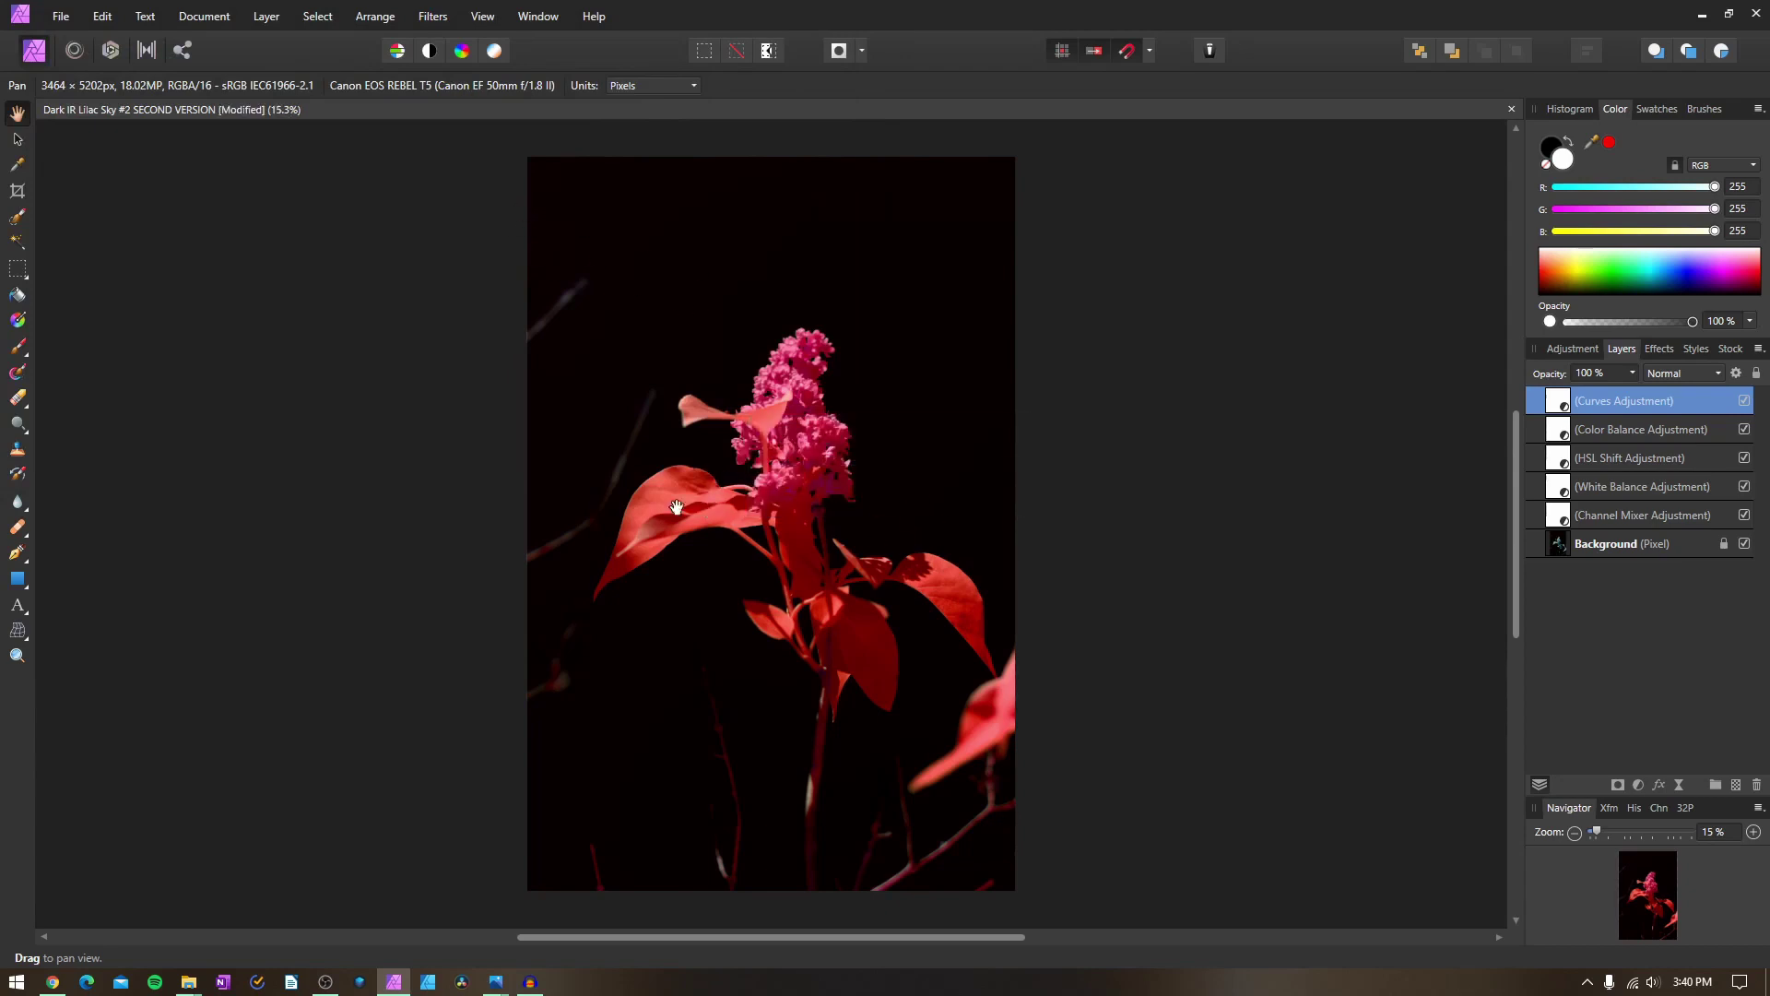
{"action": "mouse_move", "coordinate": [503, 979]}
{"action": "left_click", "coordinate": [451, 909]}
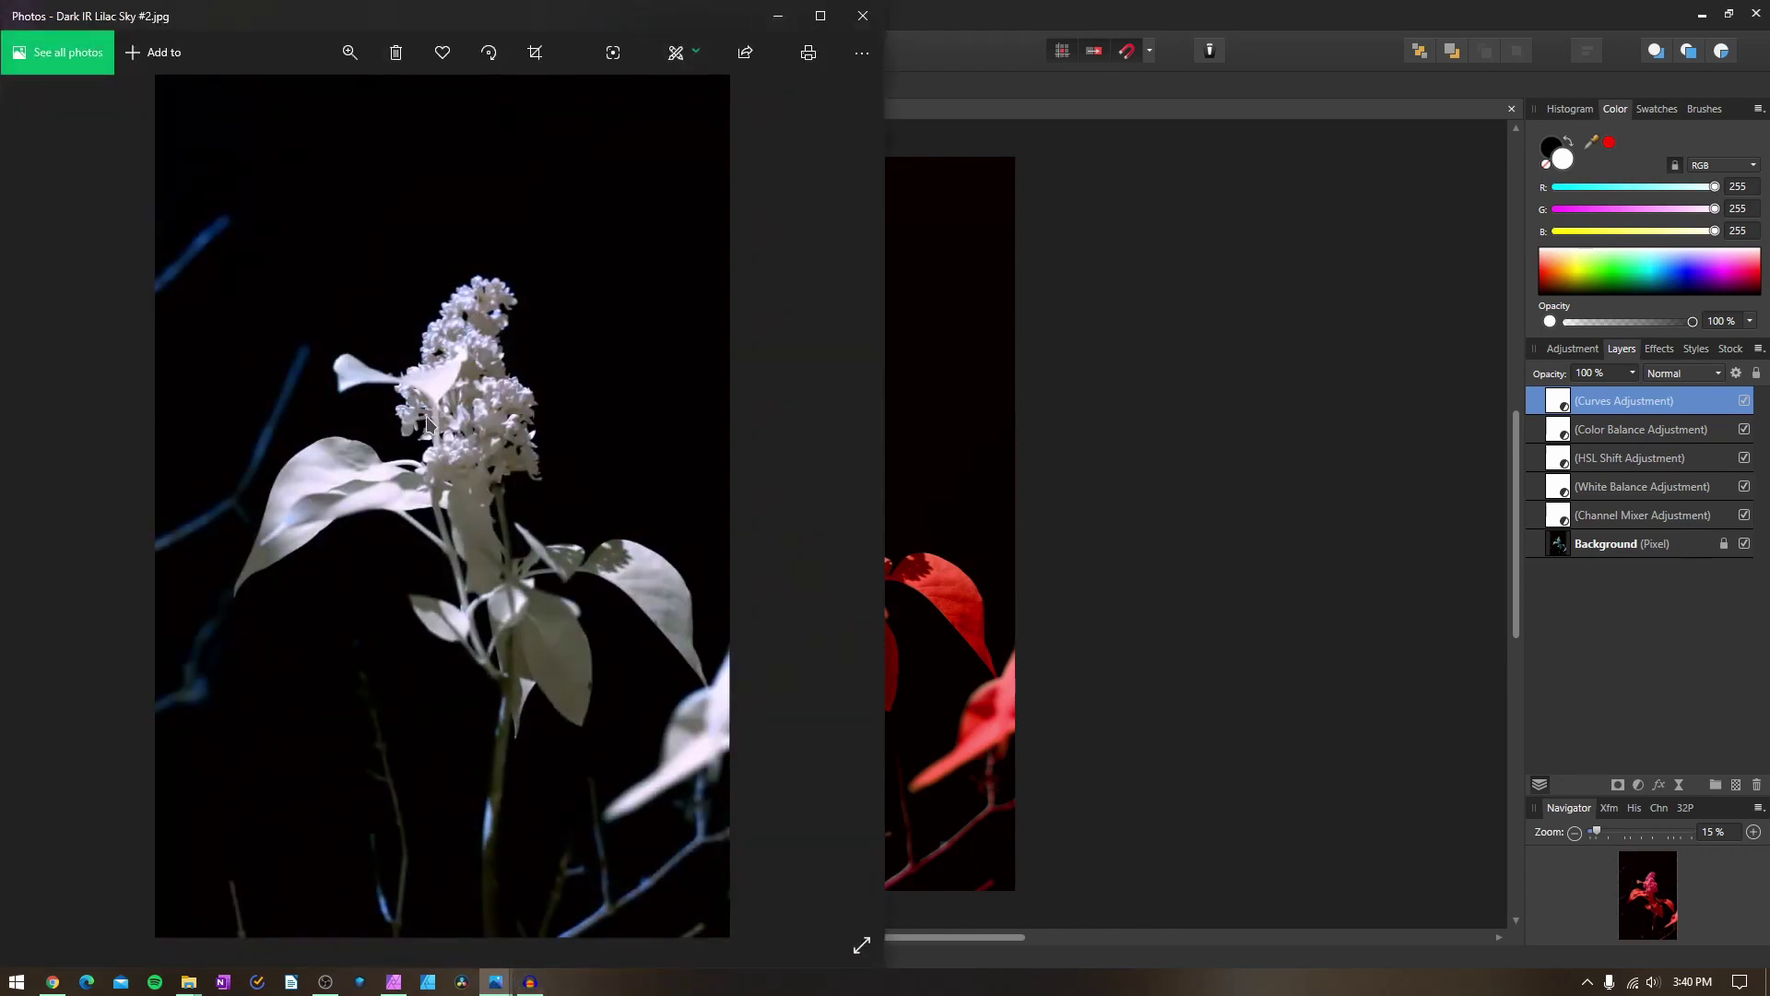
{"action": "left_click", "coordinate": [780, 16]}
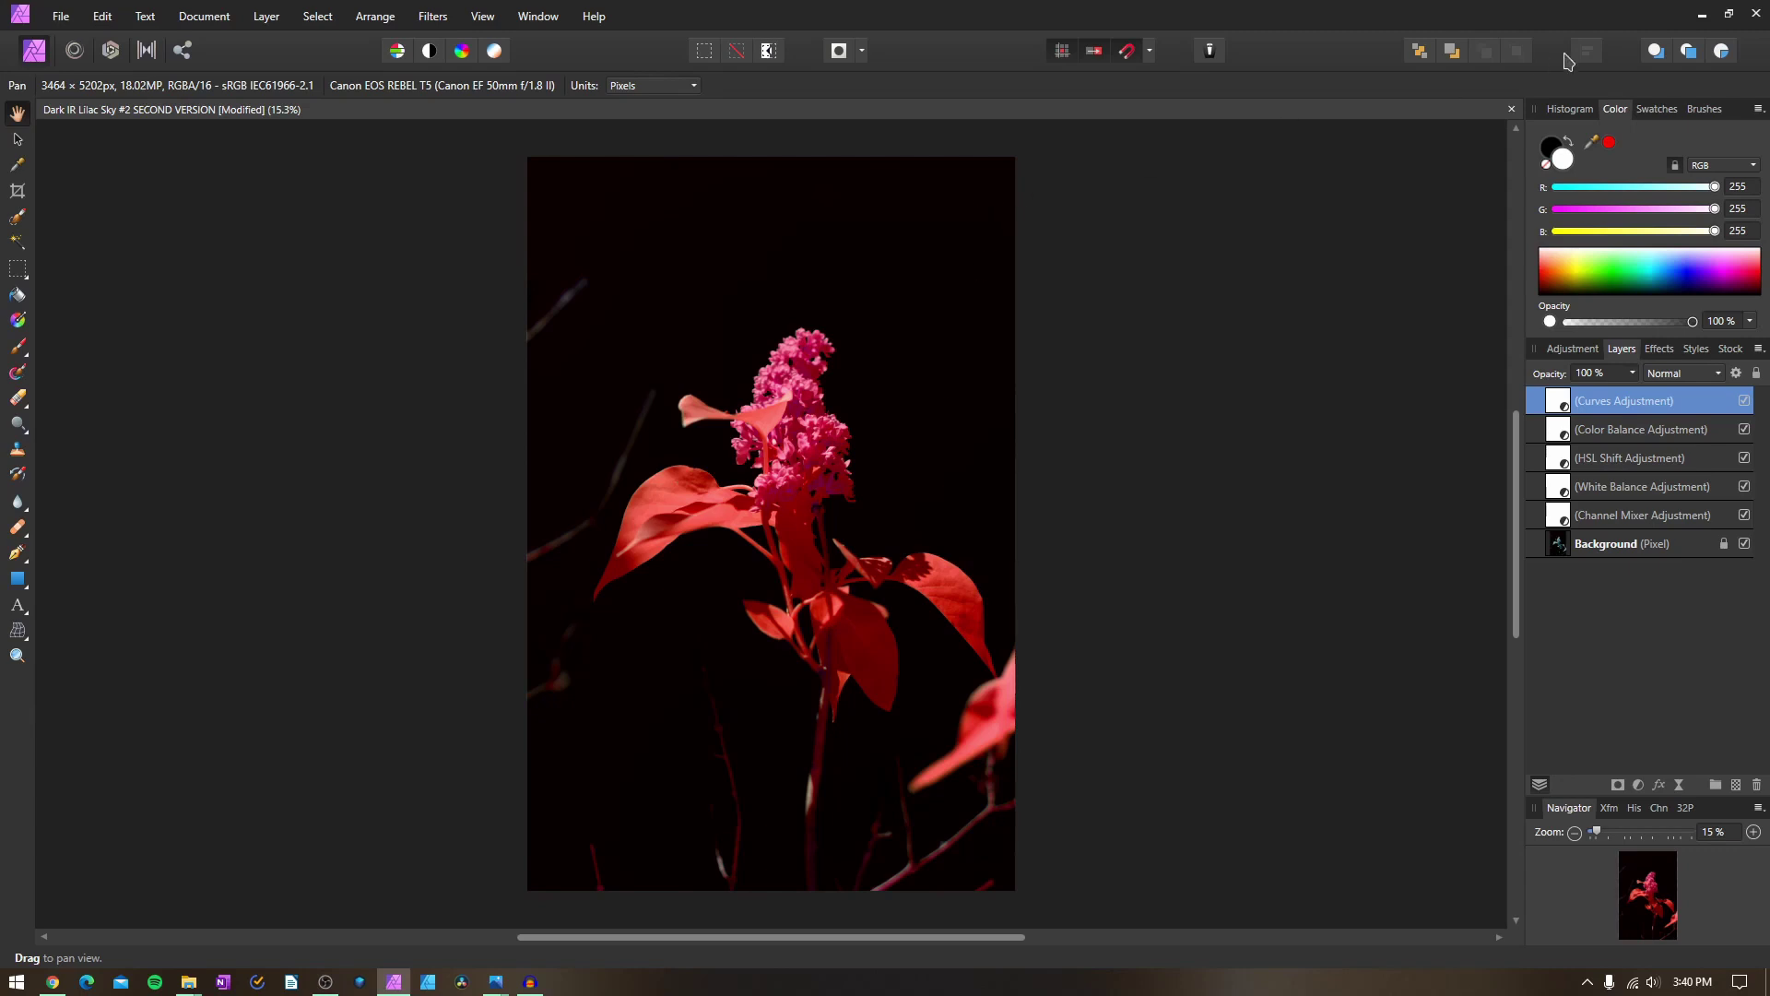
Minimize Affinity Photo and scroll the nickwilt.com infrared-editing blog post in Chrome up to its title
{"action": "left_click", "coordinate": [1701, 15]}
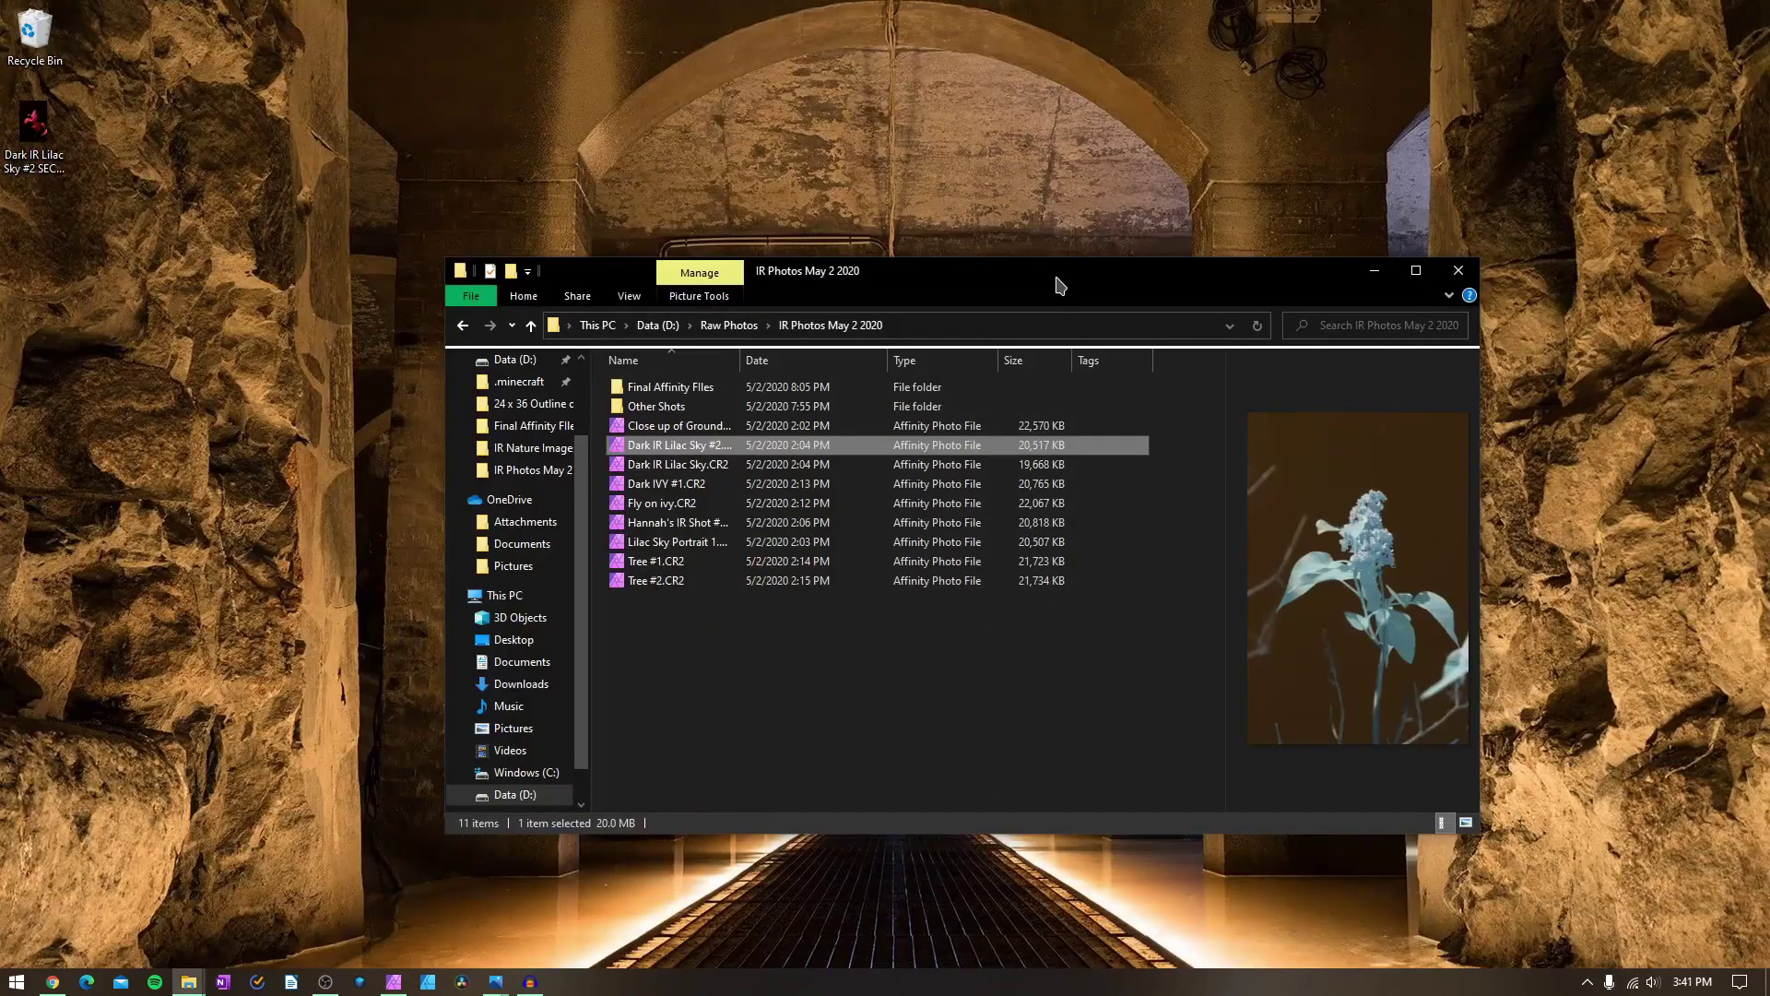
{"action": "left_click", "coordinate": [60, 985]}
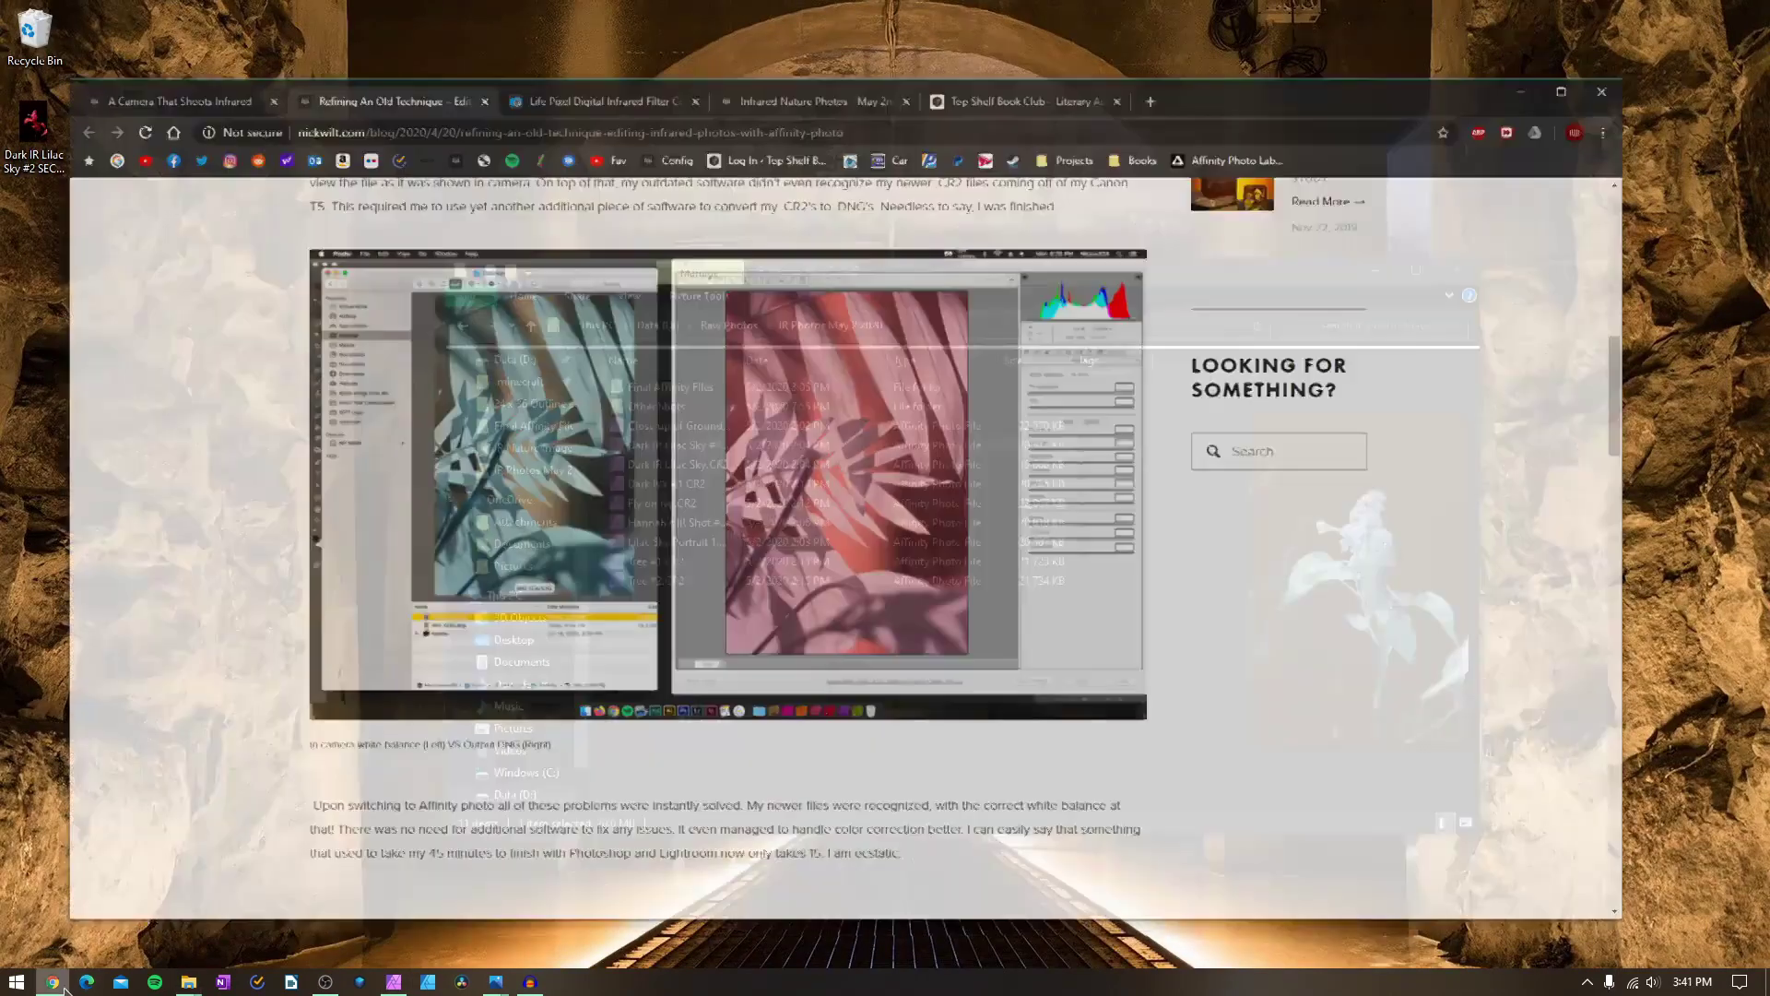
{"action": "scroll", "coordinate": [251, 386], "scroll_direction": "up", "scroll_amount": 8}
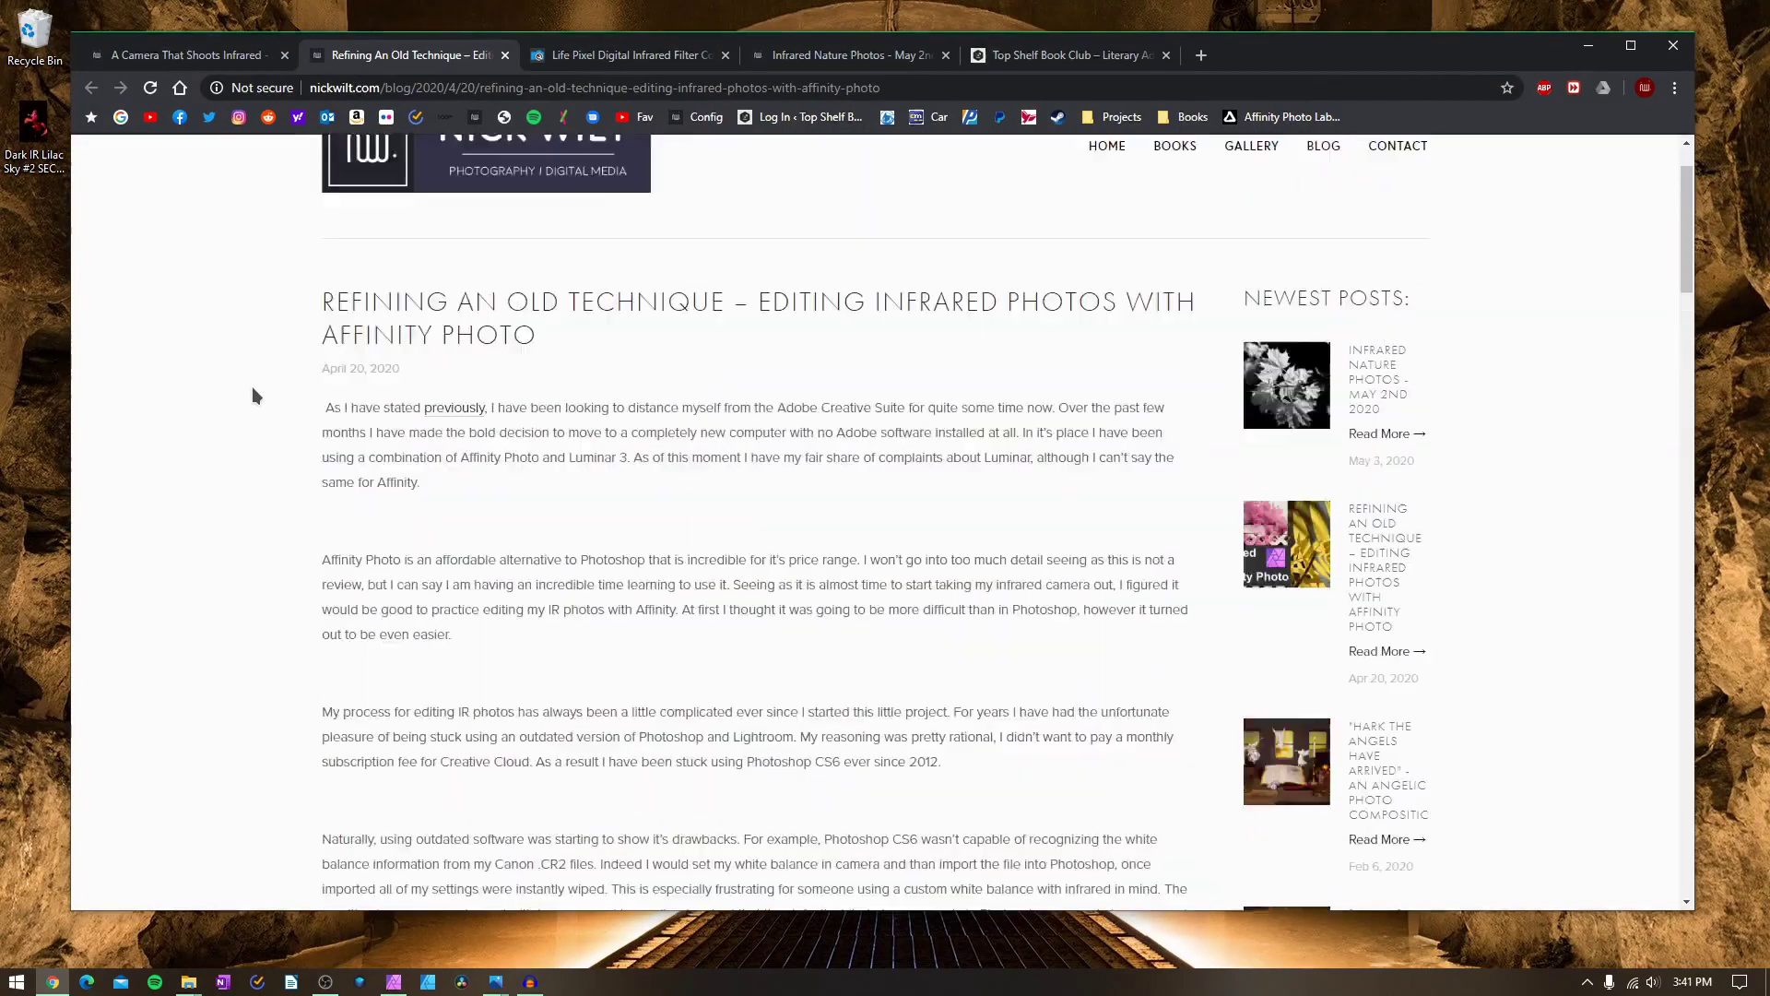
{"action": "scroll", "coordinate": [252, 386], "scroll_direction": "up", "scroll_amount": 1}
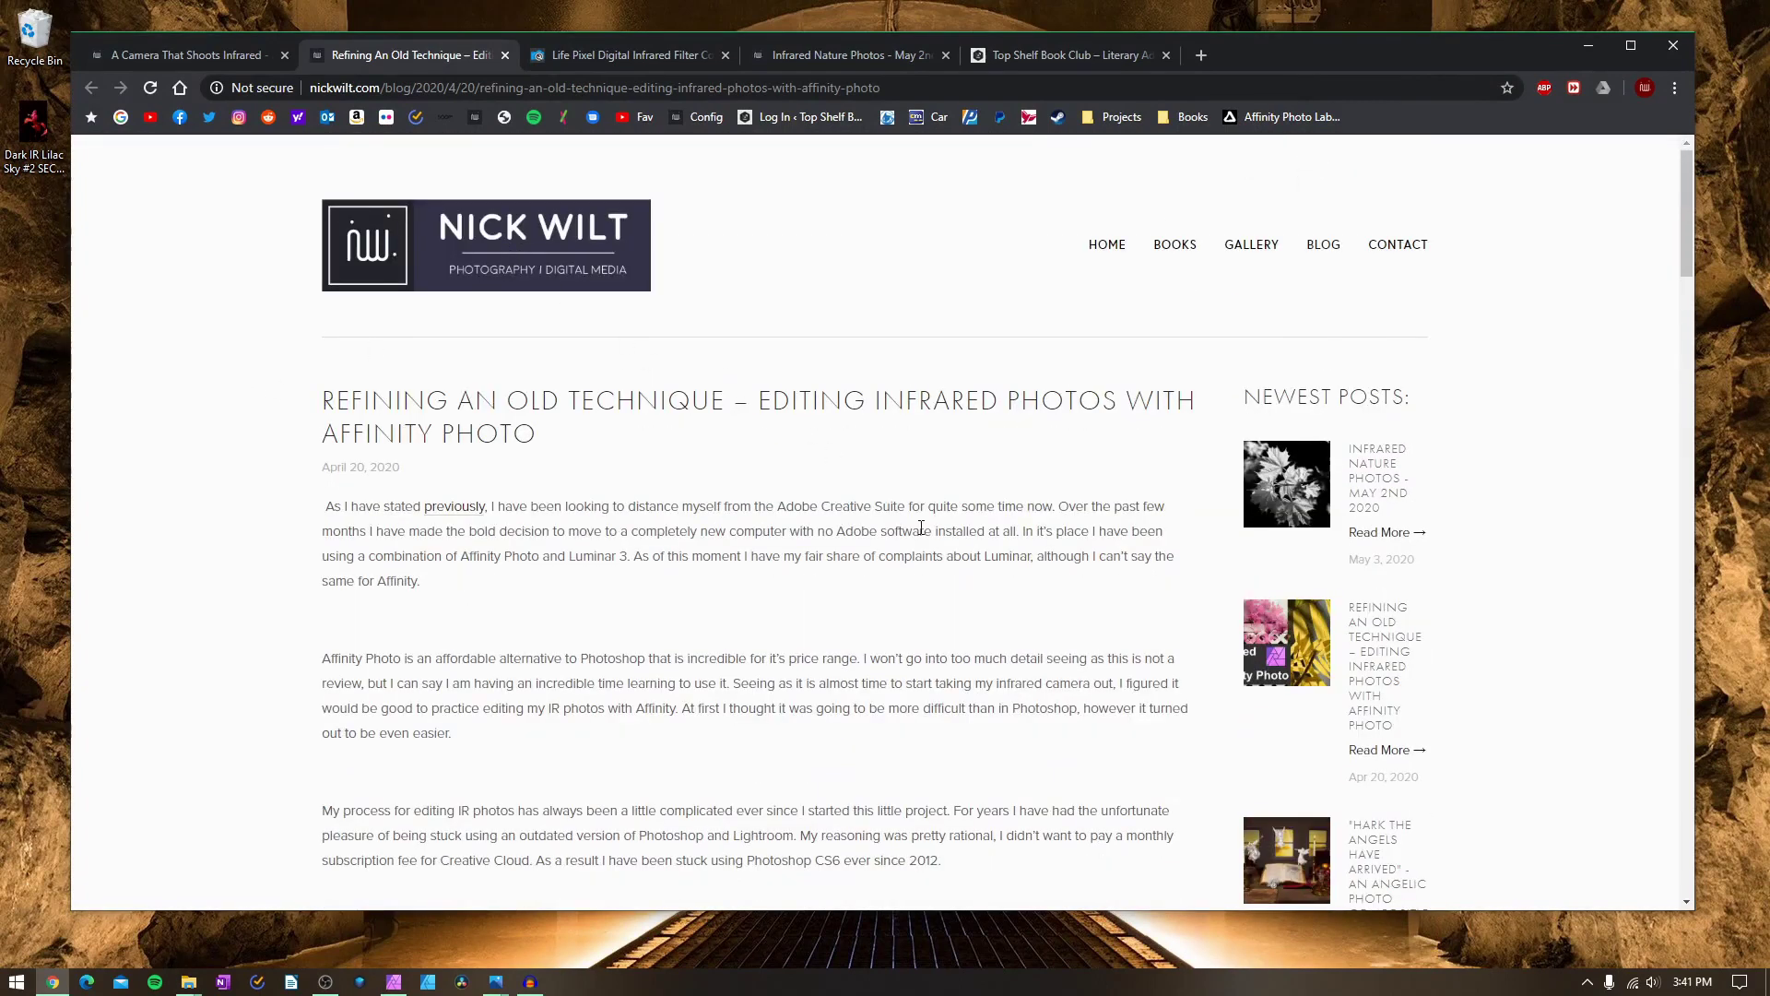